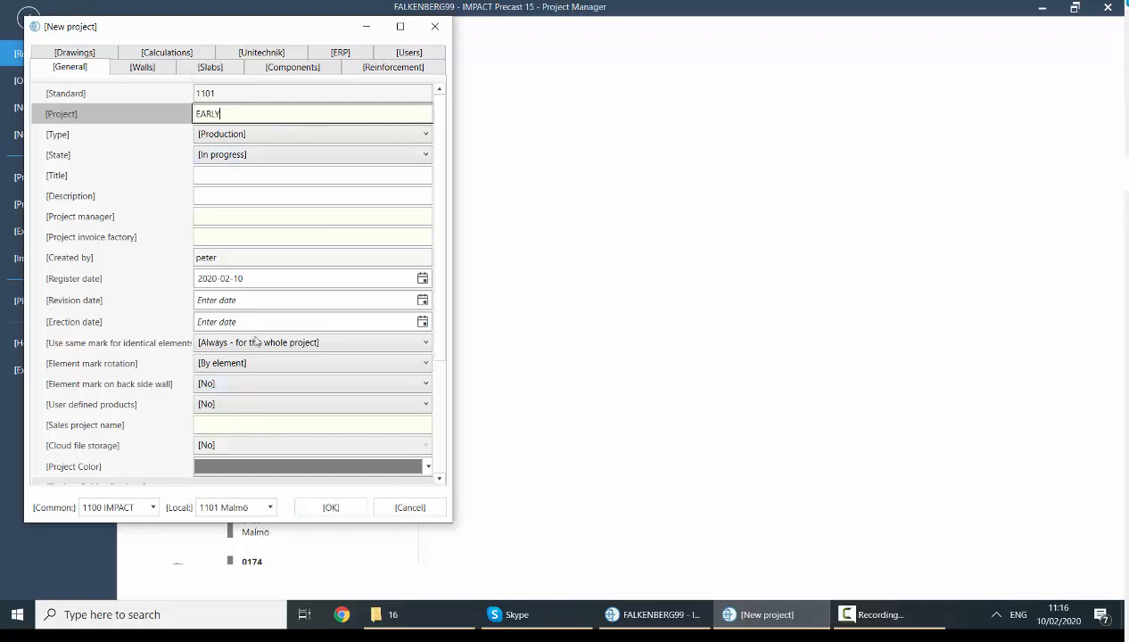
Set the type of the new EARLY project to Prephase and create the project.
{"action": "left_click", "coordinate": [259, 135]}
{"action": "left_click", "coordinate": [252, 153]}
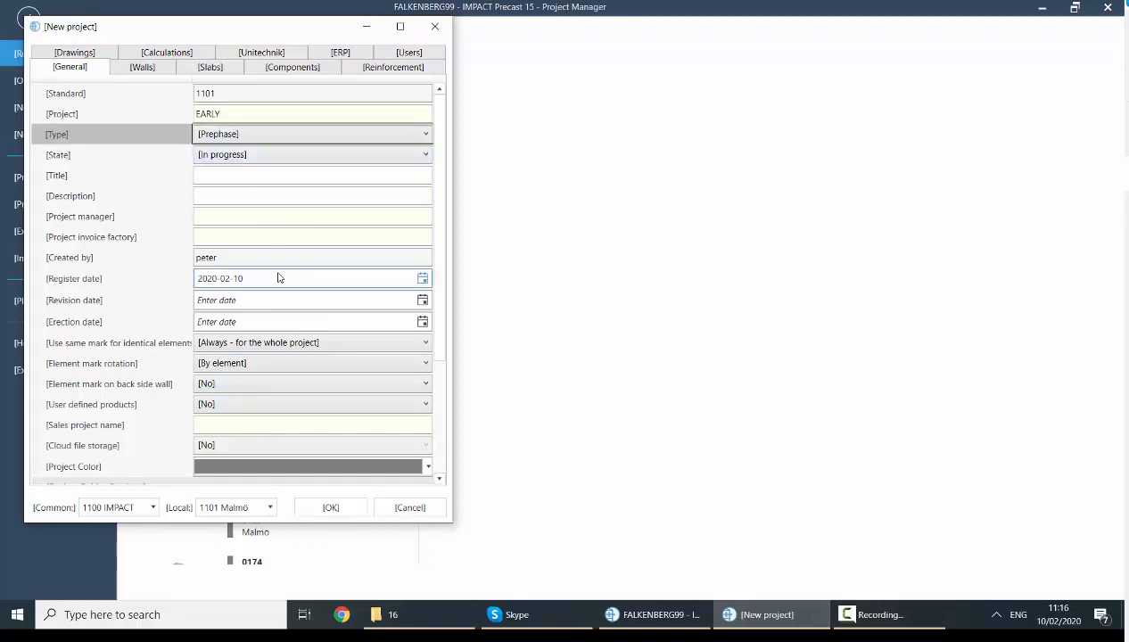
{"action": "left_click", "coordinate": [324, 510]}
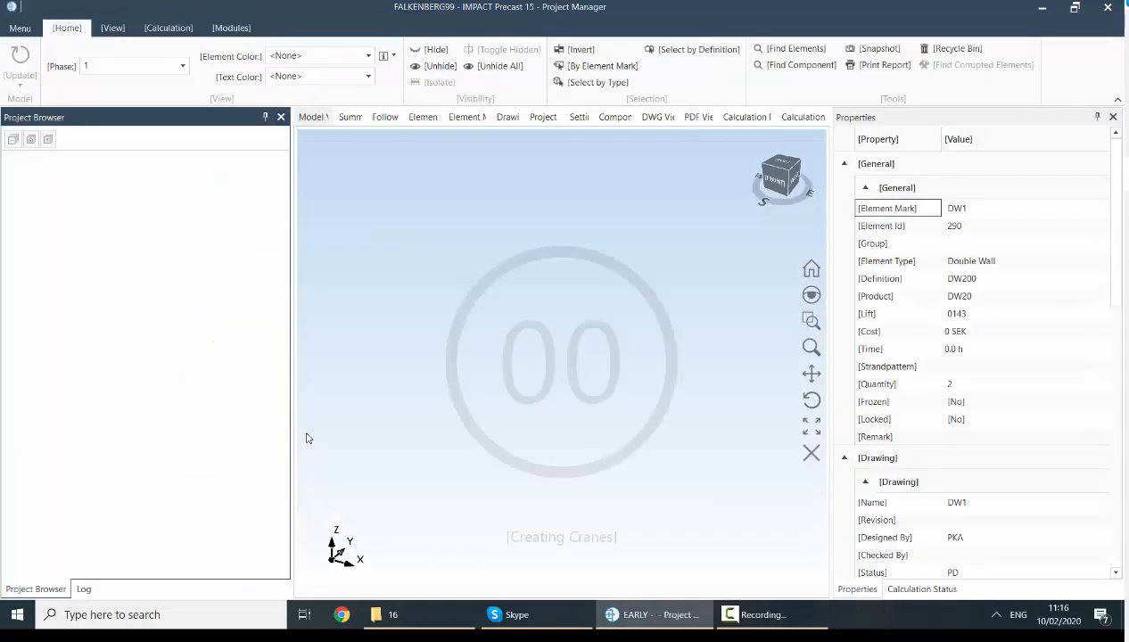
Open the floor definitions of Building 1 and select the storey height of floor 1.
{"action": "left_click", "coordinate": [40, 183]}
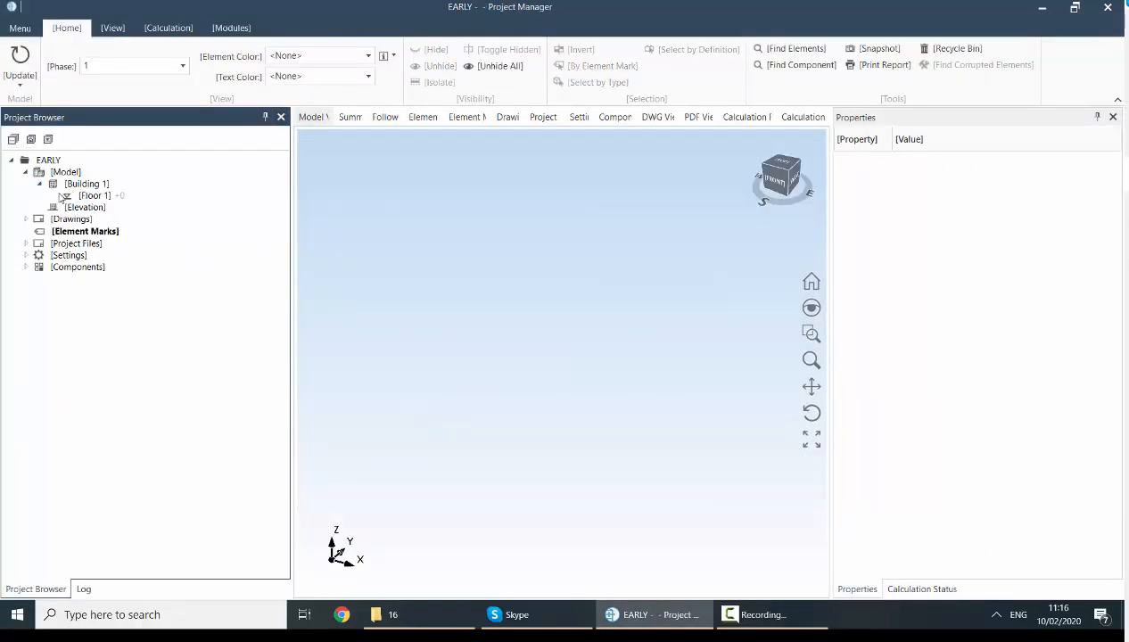
{"action": "right_click", "coordinate": [79, 186]}
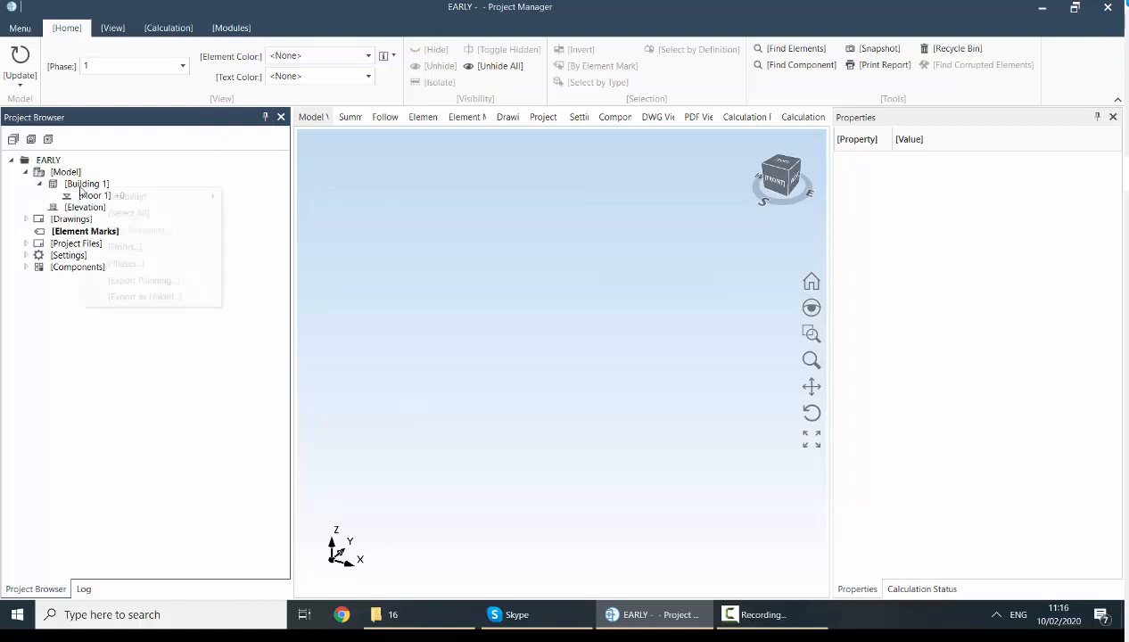
{"action": "left_click", "coordinate": [110, 250]}
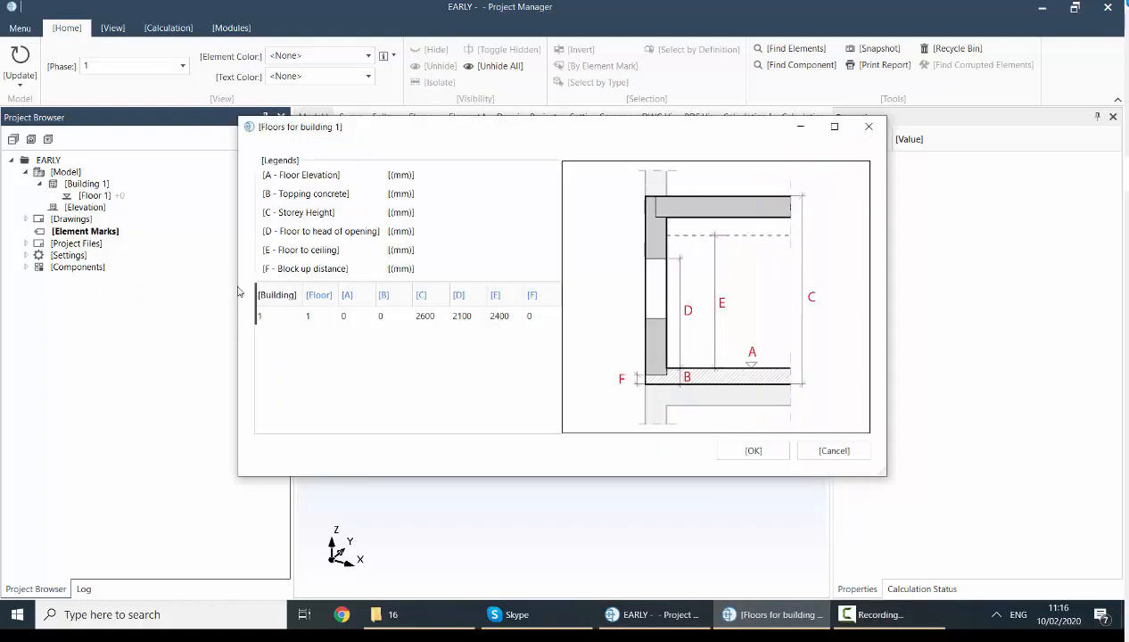
{"action": "left_click", "coordinate": [276, 321]}
{"action": "left_click", "coordinate": [421, 317]}
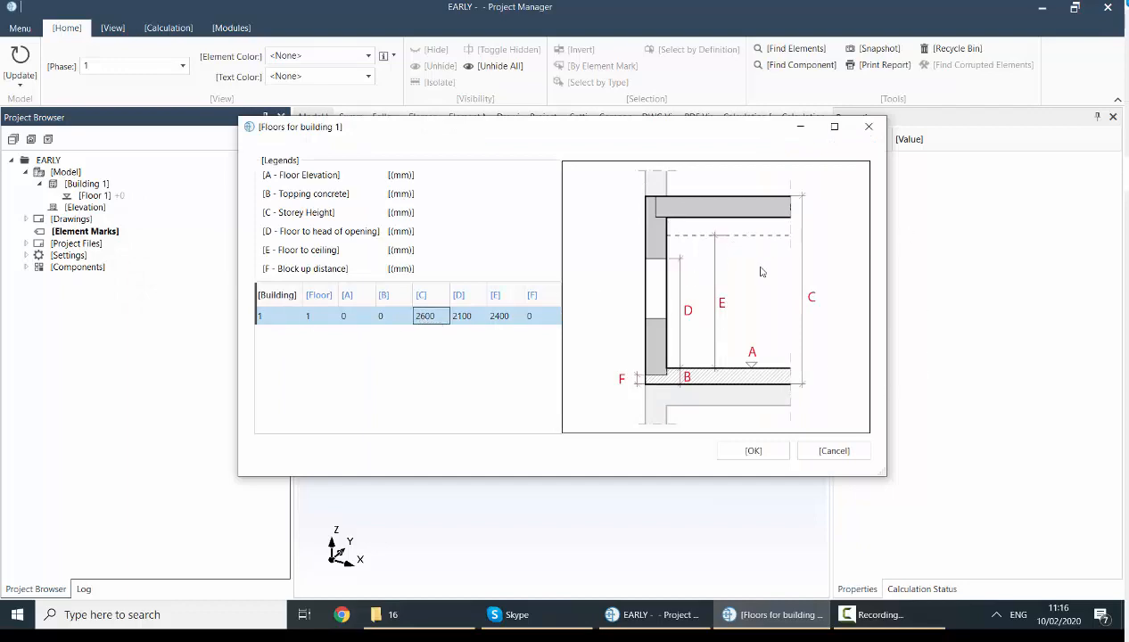
Add floors 2 through 7 to Building 1 with the default heights and apply the floor definitions.
{"action": "right_click", "coordinate": [350, 360]}
{"action": "left_click", "coordinate": [361, 365]}
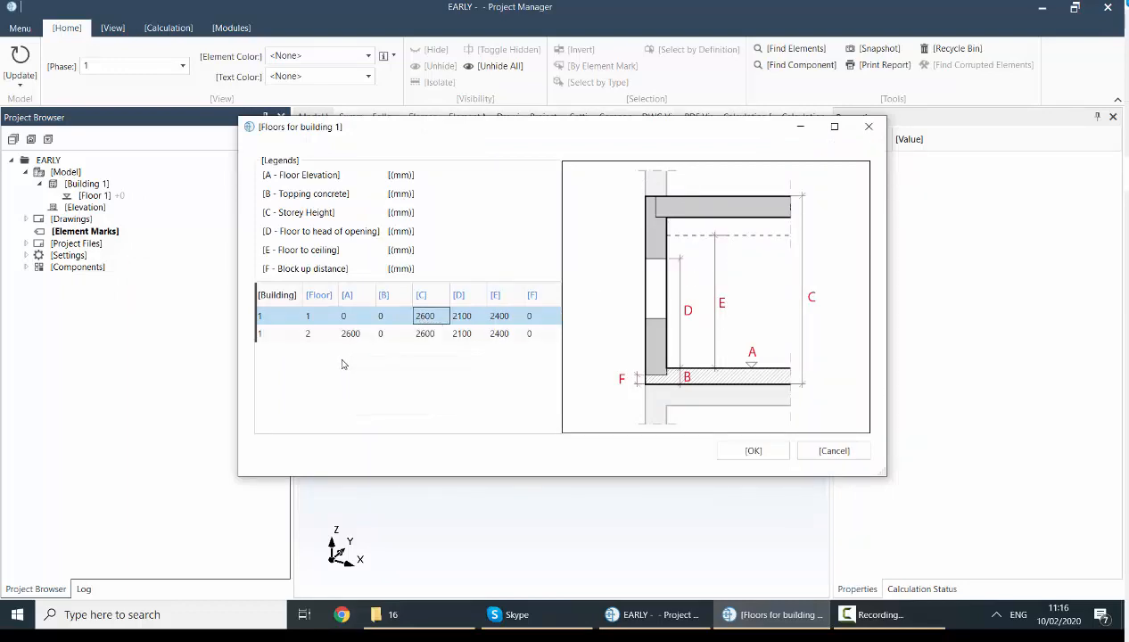
{"action": "right_click", "coordinate": [341, 362]}
{"action": "left_click", "coordinate": [357, 369]}
{"action": "right_click", "coordinate": [358, 380]}
{"action": "left_click", "coordinate": [385, 387]}
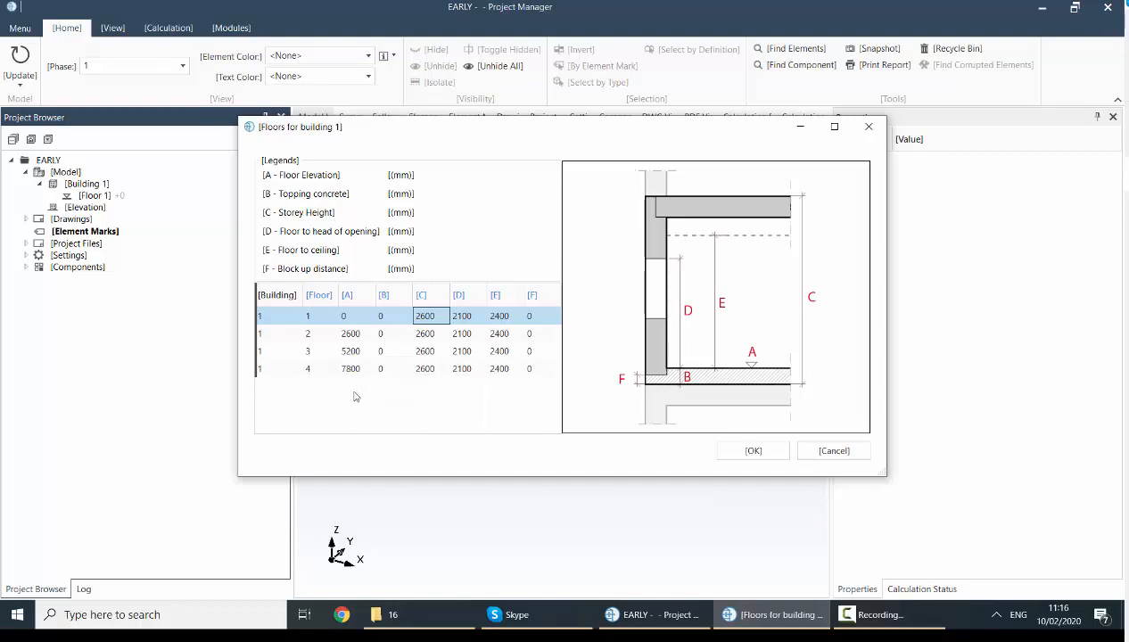
{"action": "right_click", "coordinate": [355, 396]}
{"action": "left_click", "coordinate": [383, 402]}
{"action": "right_click", "coordinate": [353, 396]}
{"action": "right_click", "coordinate": [350, 412]}
{"action": "left_click", "coordinate": [368, 423]}
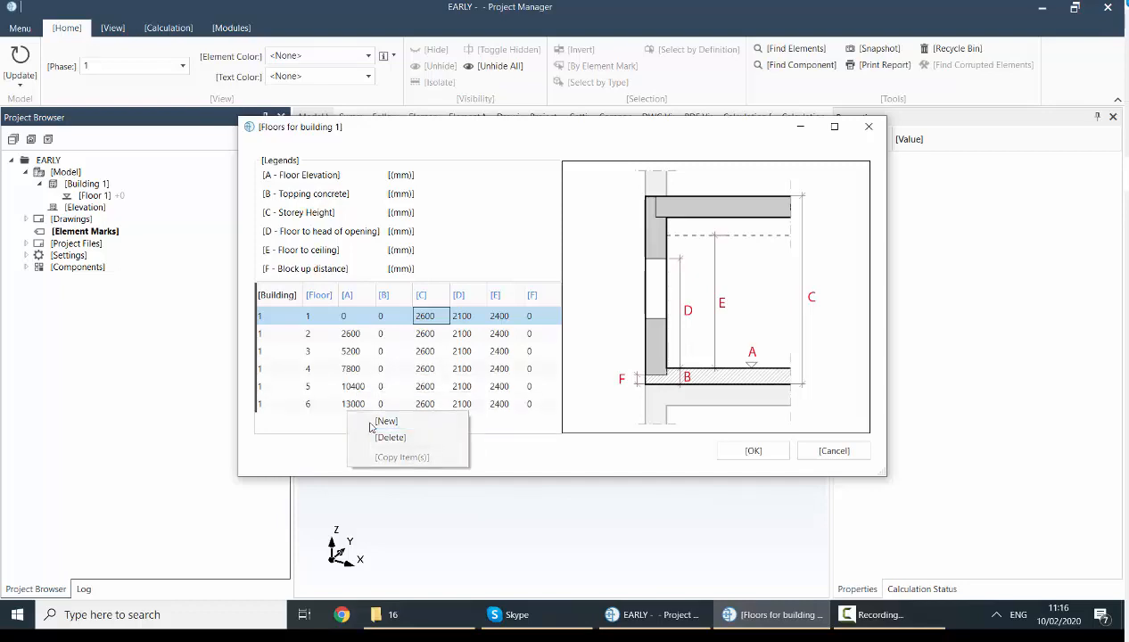
{"action": "right_click", "coordinate": [372, 429]}
{"action": "left_click", "coordinate": [408, 434]}
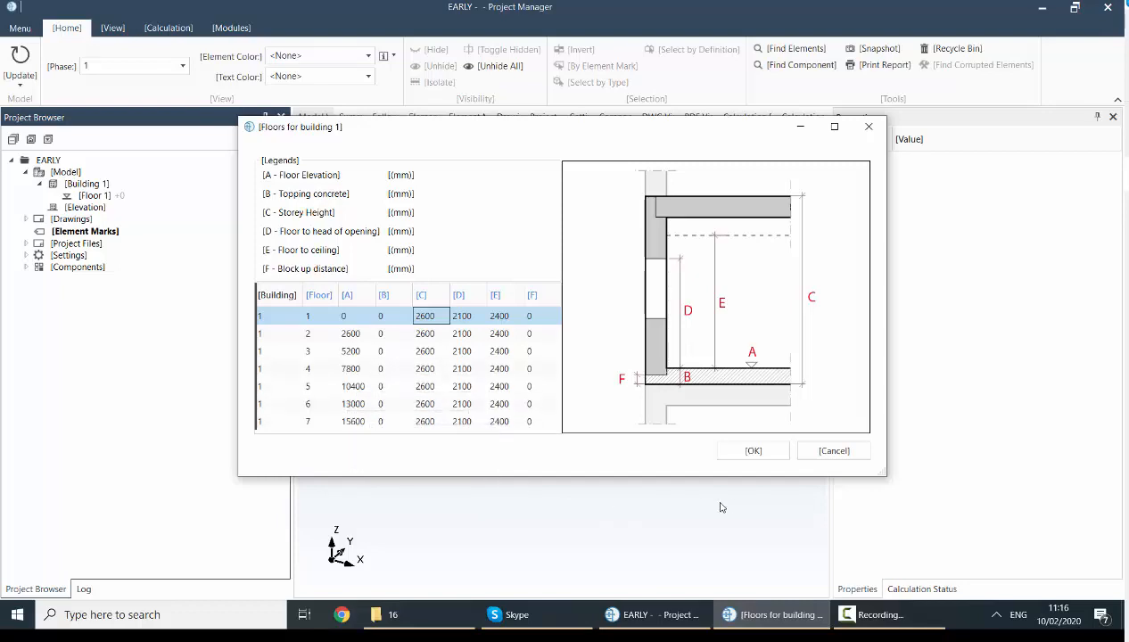
{"action": "left_click", "coordinate": [753, 451]}
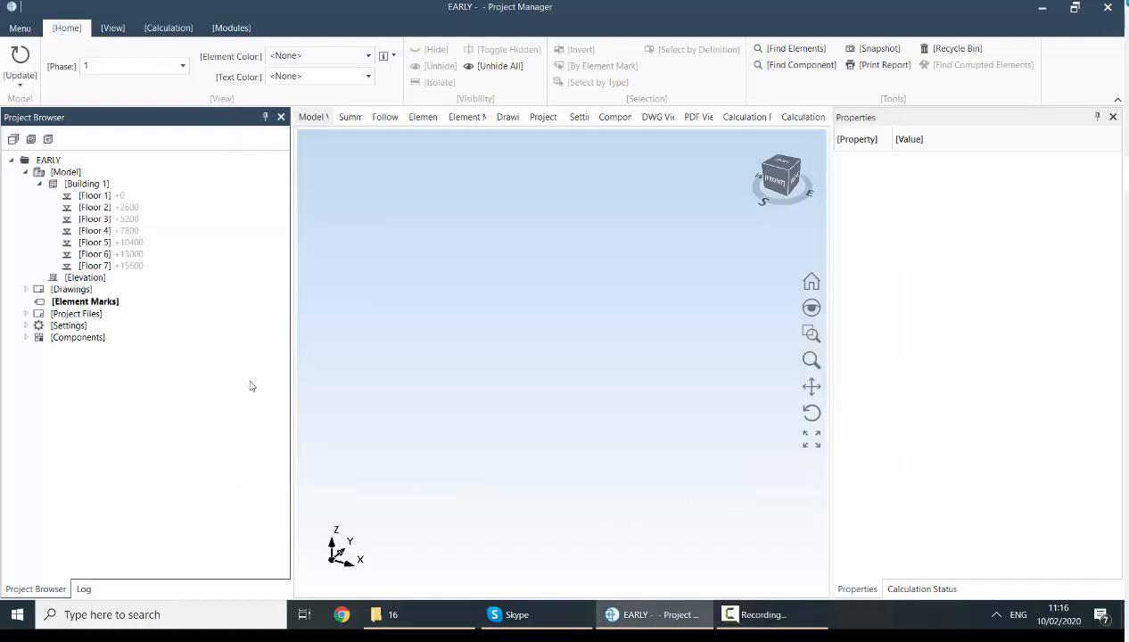
Start a new floor plan drawing in the project and name it PLAN1.
{"action": "left_click", "coordinate": [27, 290]}
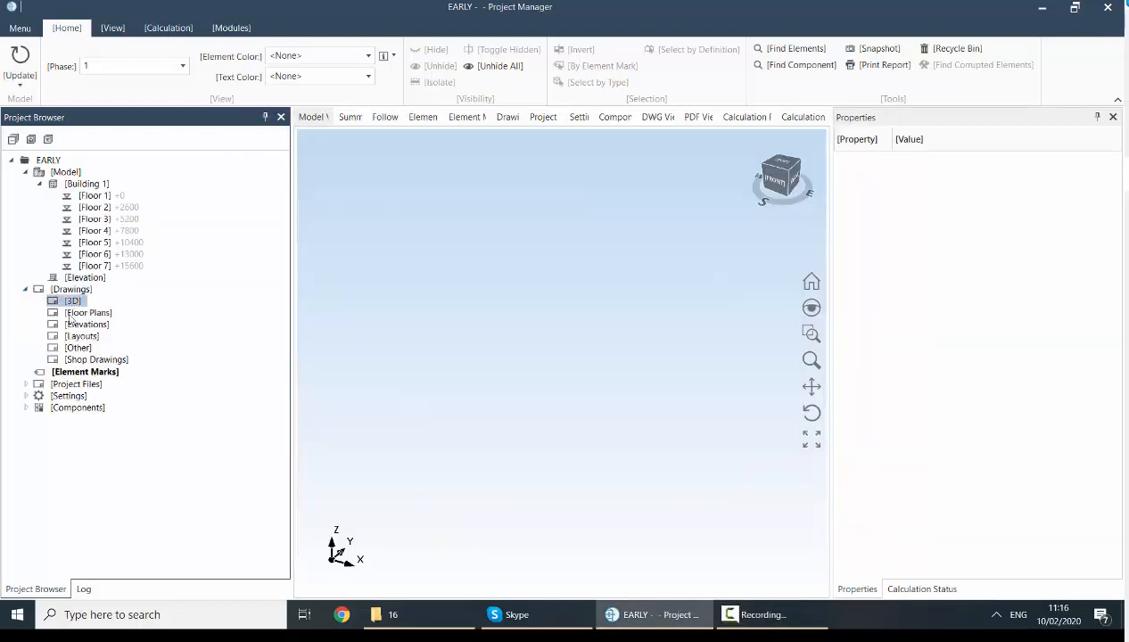
{"action": "double_click", "coordinate": [71, 314]}
{"action": "right_click", "coordinate": [71, 315]}
{"action": "left_click", "coordinate": [89, 324]}
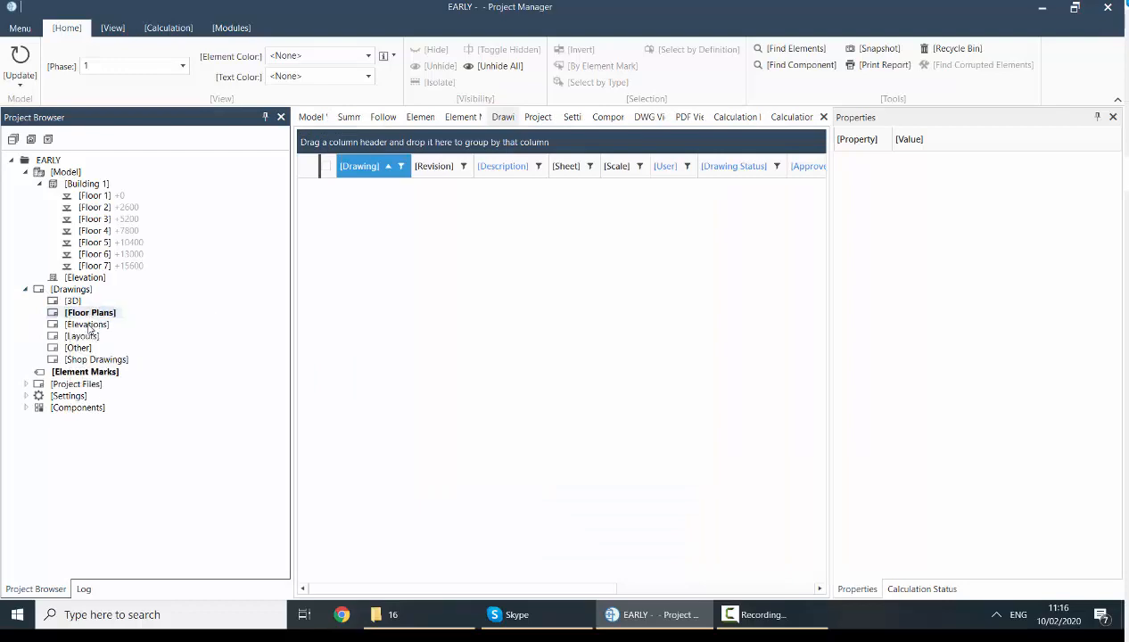
{"action": "type", "text": "PLAN1"}
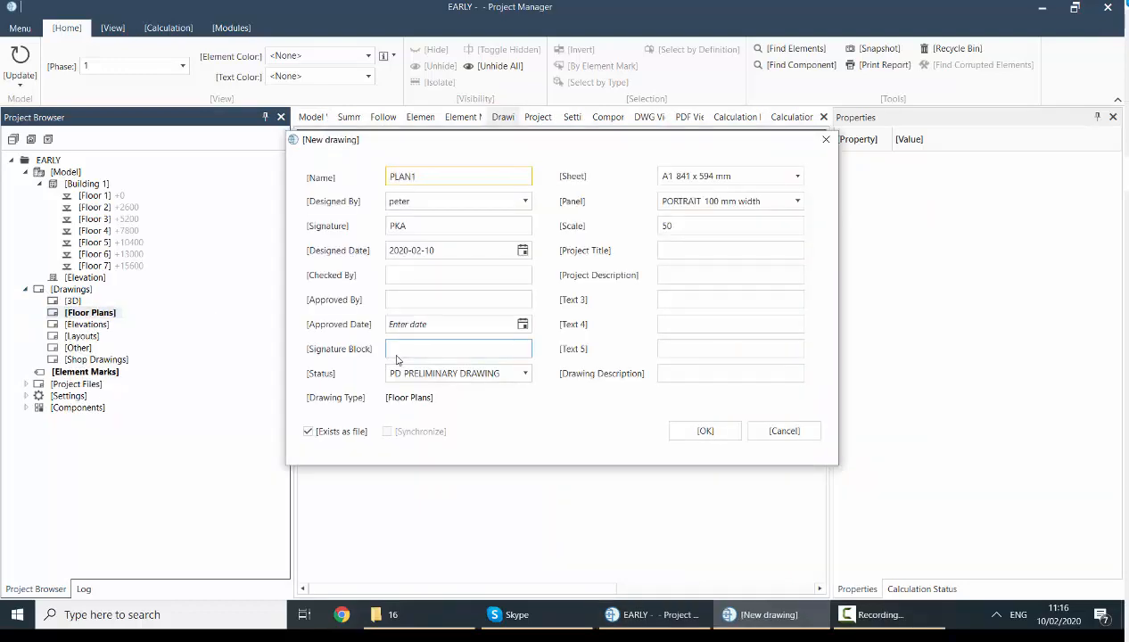
Set the drawing's sheet and panel to None and create it for building 1, floor 1, phase 1.
{"action": "left_click", "coordinate": [694, 175]}
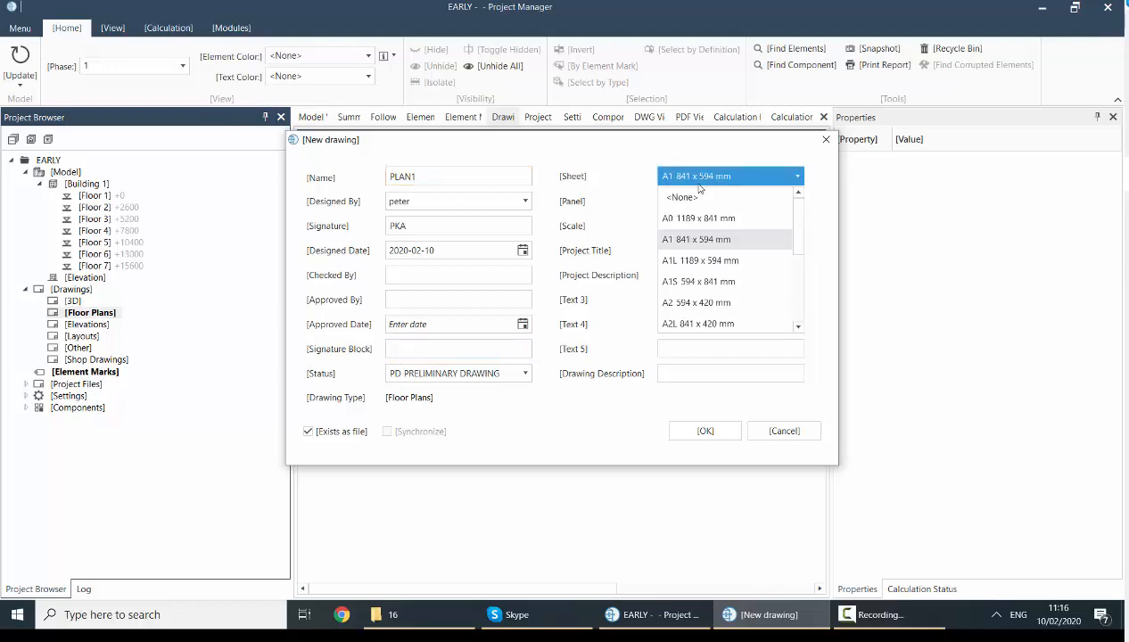
{"action": "left_click", "coordinate": [683, 197]}
{"action": "left_click", "coordinate": [730, 201]}
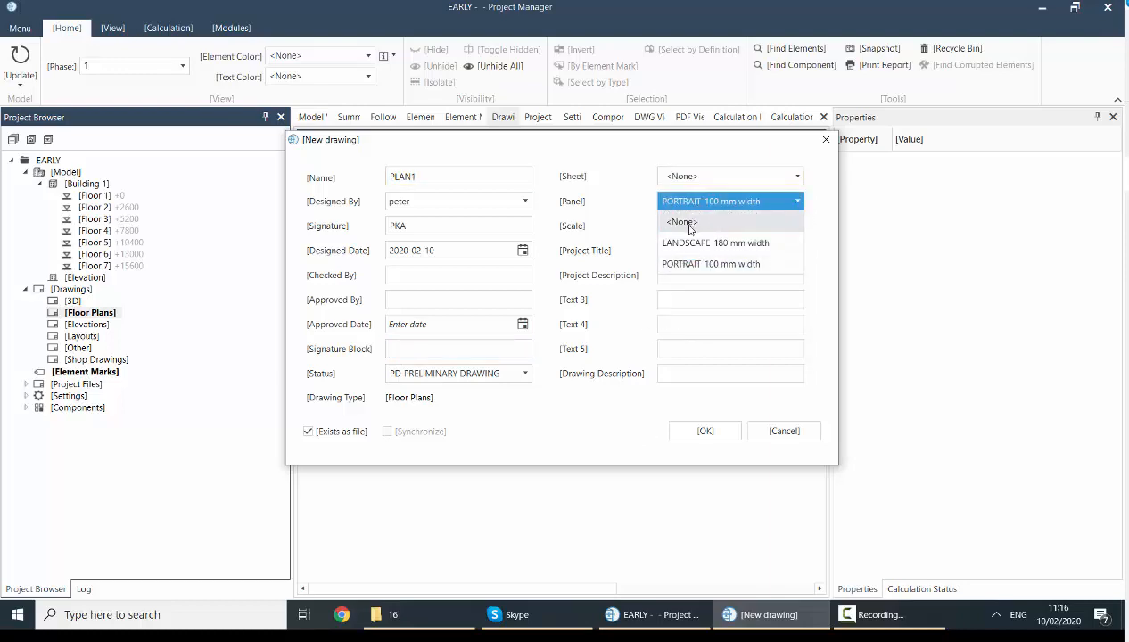
{"action": "left_click", "coordinate": [683, 221]}
{"action": "left_click", "coordinate": [703, 431]}
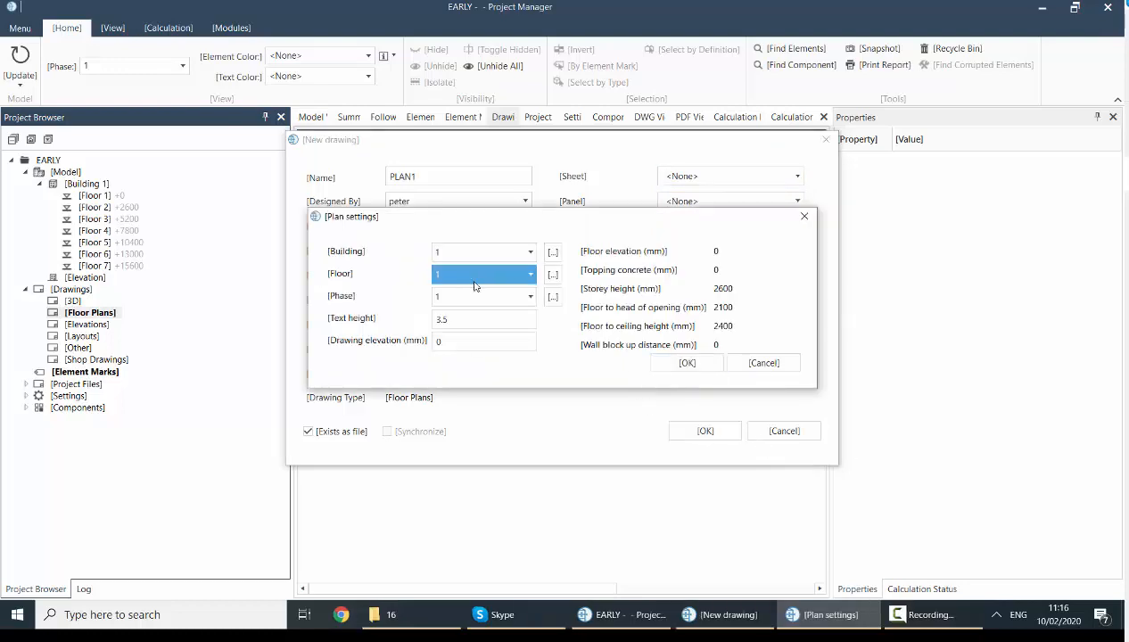
{"action": "left_click", "coordinate": [678, 362]}
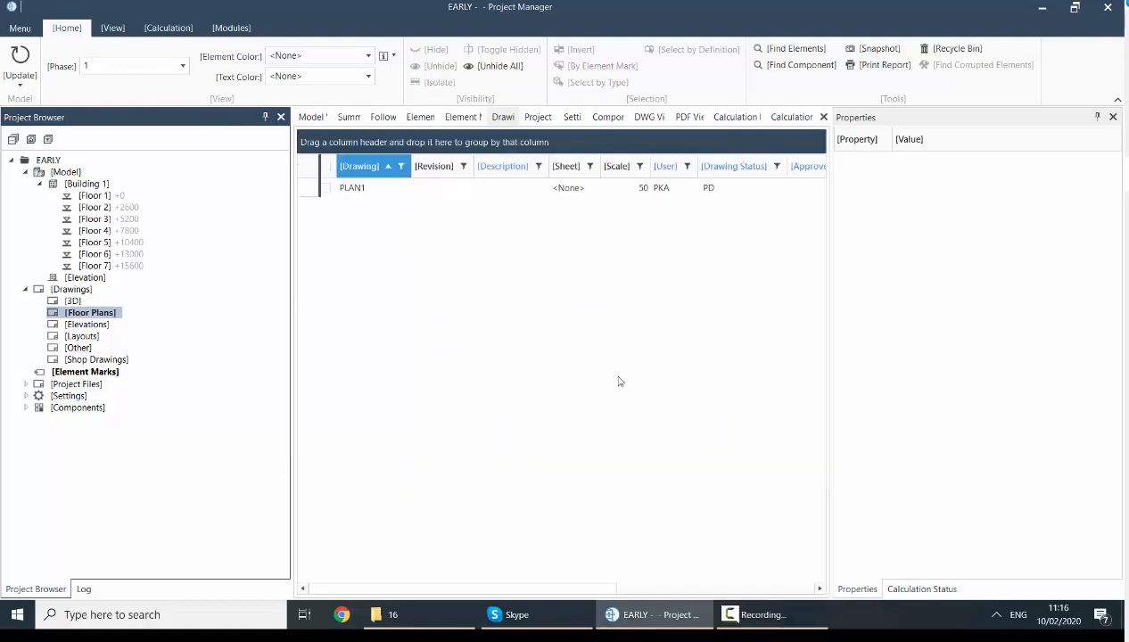
Open PLAN1 in AutoCAD Architecture and attach page 1 of "Alla plan - justerad indelning D-plattor.pdf" as an underlay at 0,0,0 with scale 1.0.
{"action": "double_click", "coordinate": [358, 189]}
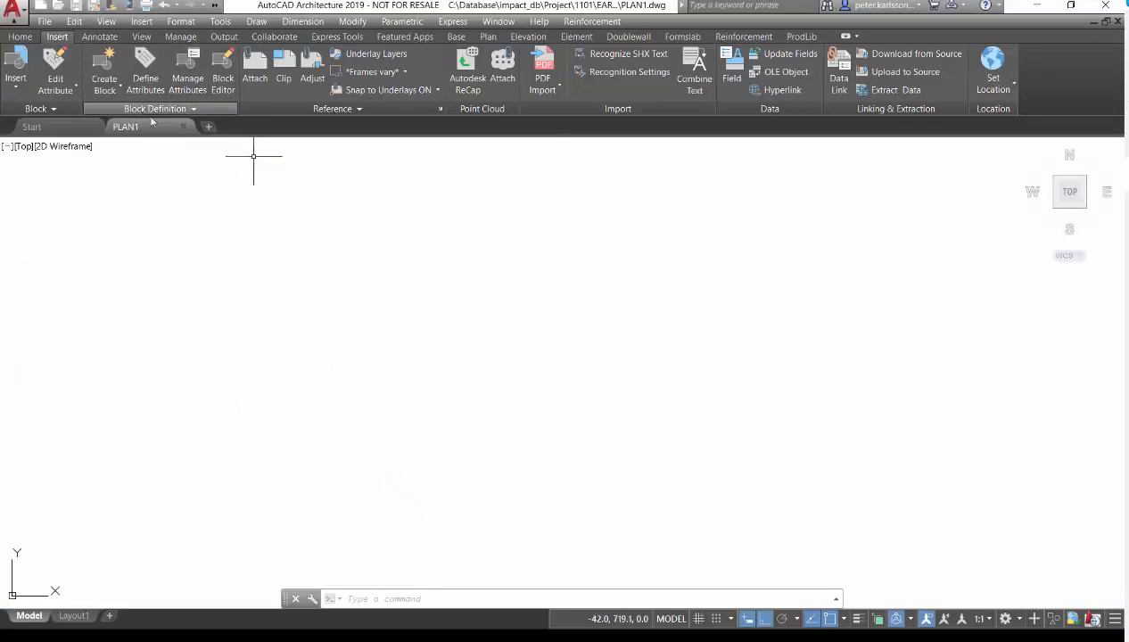
{"action": "left_click", "coordinate": [441, 109]}
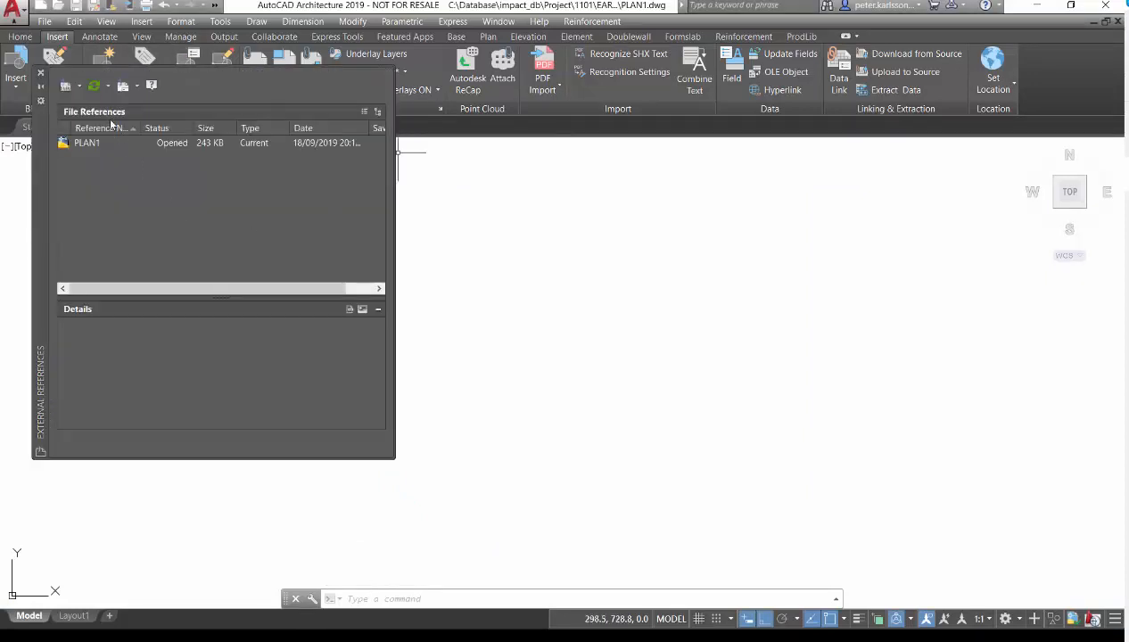
{"action": "left_click", "coordinate": [79, 86]}
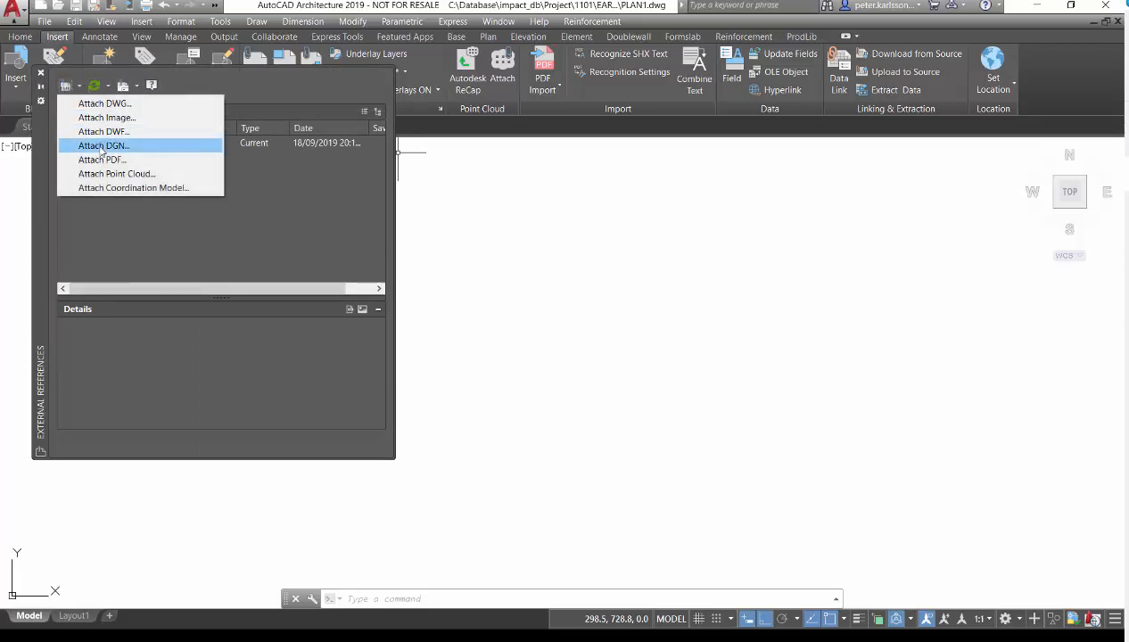
{"action": "left_click", "coordinate": [103, 158]}
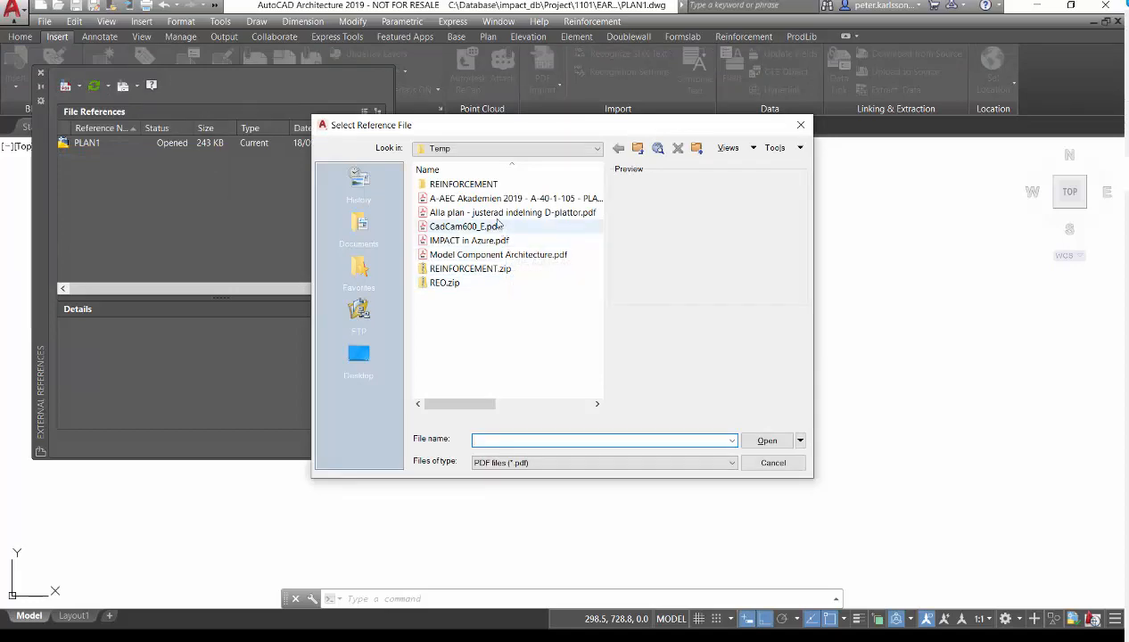
{"action": "left_click", "coordinate": [524, 212]}
{"action": "left_click", "coordinate": [763, 439]}
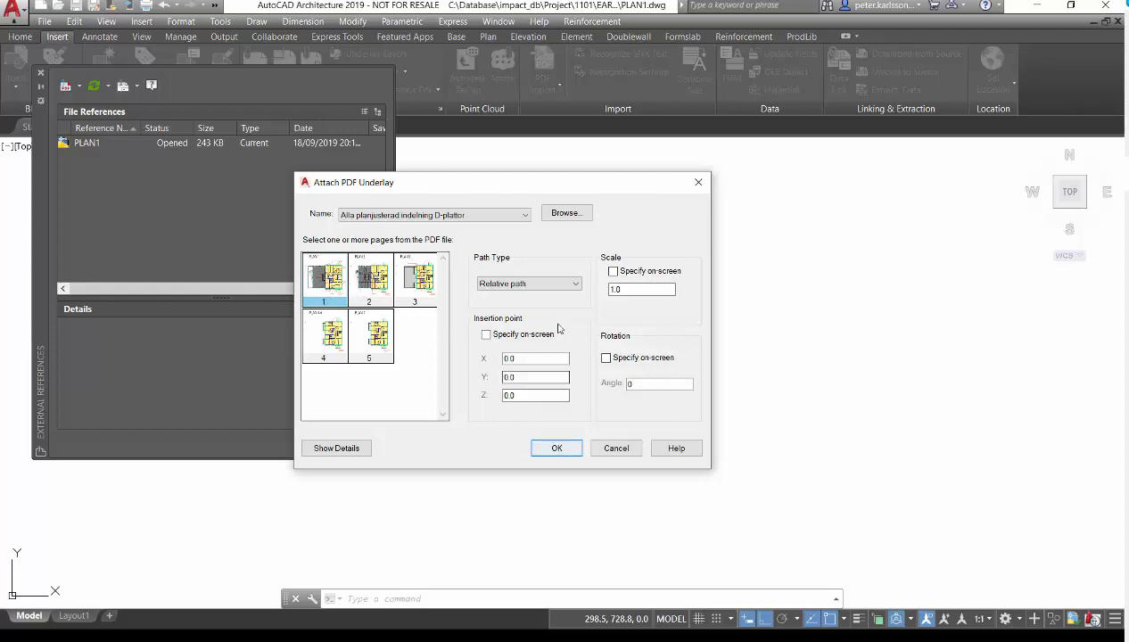
{"action": "left_click", "coordinate": [556, 447]}
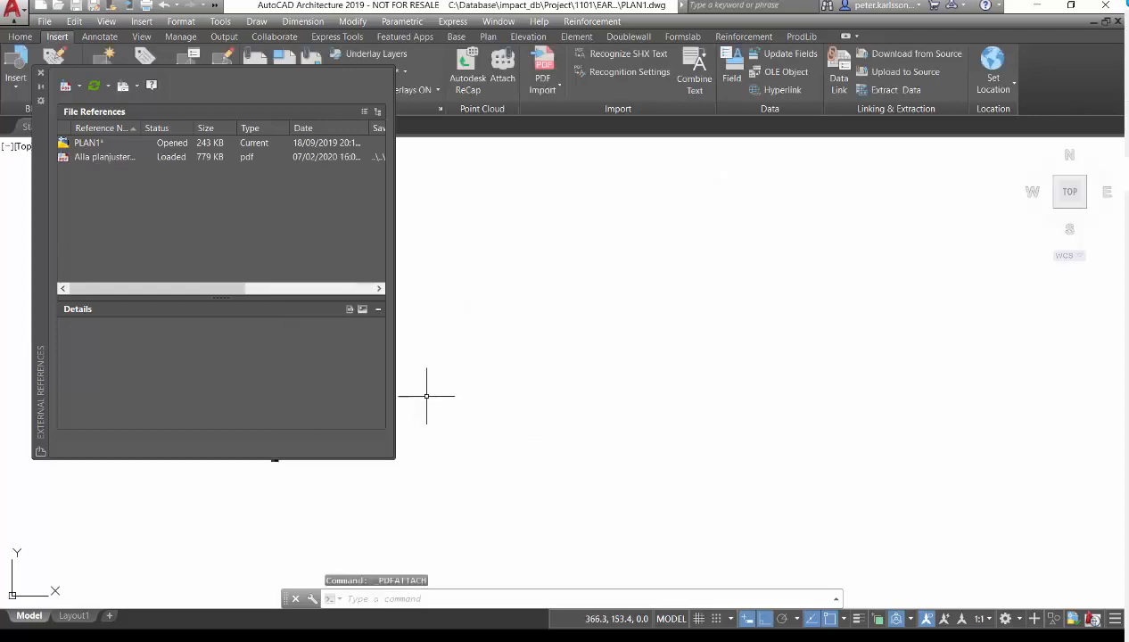
{"action": "left_click", "coordinate": [41, 73]}
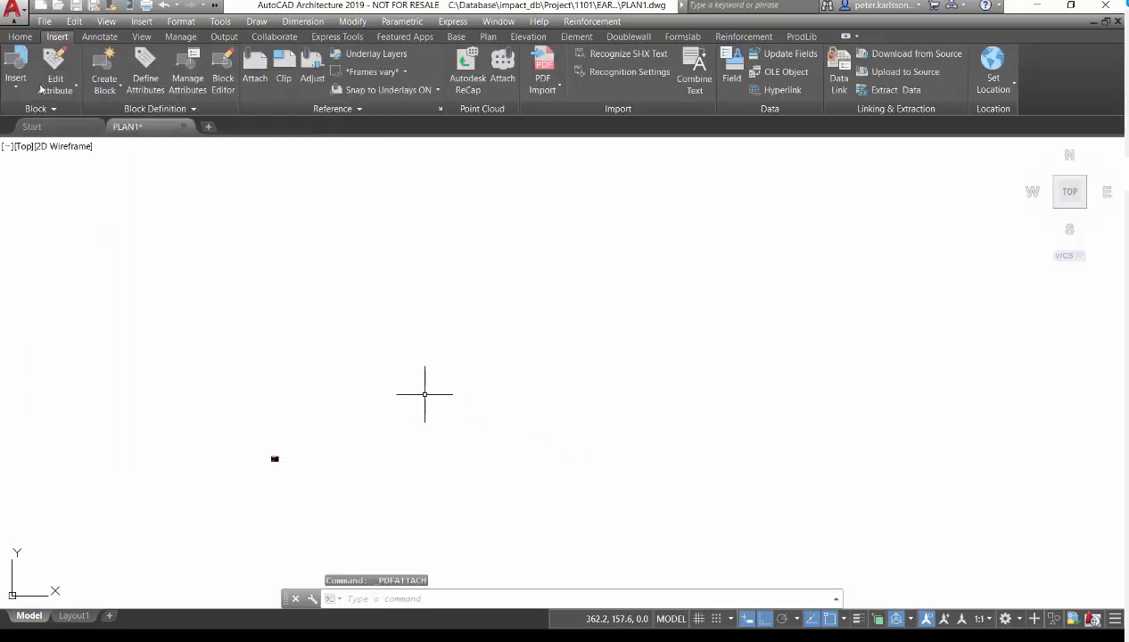
Zoom to the extents of the attached plan and examine the 10000 dimension beside the building.
{"action": "type", "text": "z"}
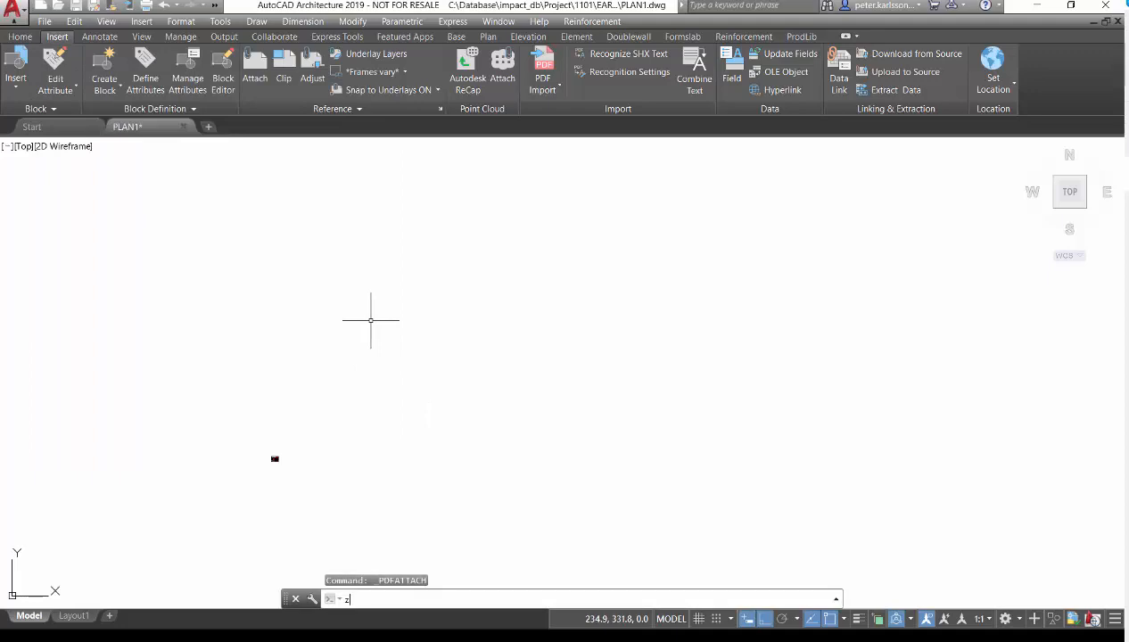
{"action": "key", "text": "Return"}
{"action": "key", "text": "Return"}
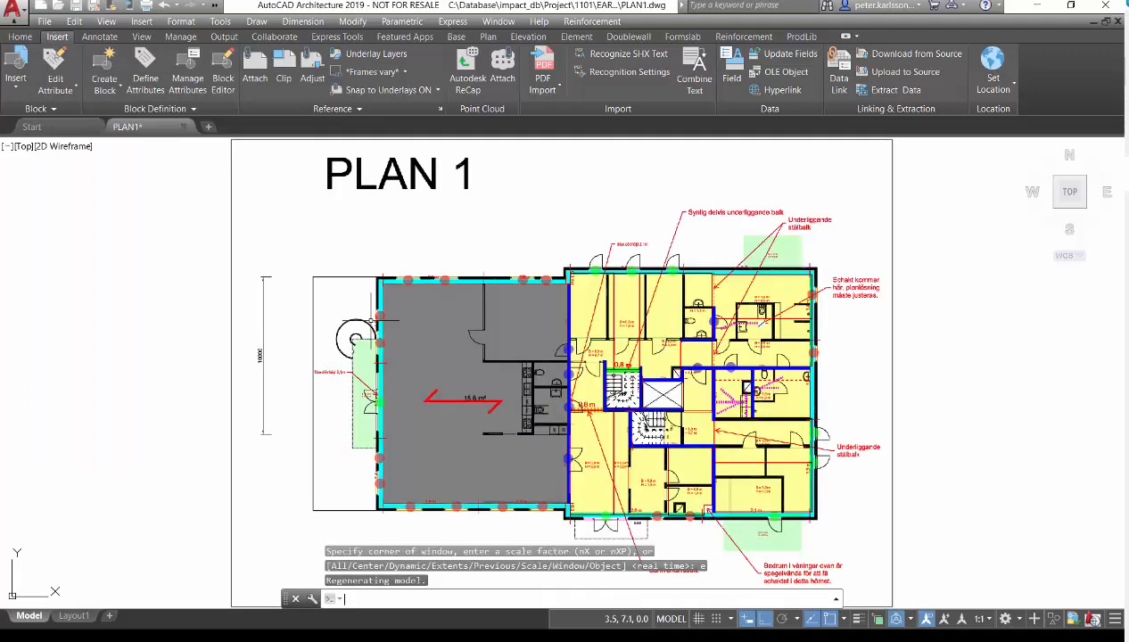
{"action": "scroll", "coordinate": [419, 424], "scroll_direction": "down", "scroll_amount": 1}
{"action": "scroll", "coordinate": [347, 419], "scroll_direction": "up", "scroll_amount": 1}
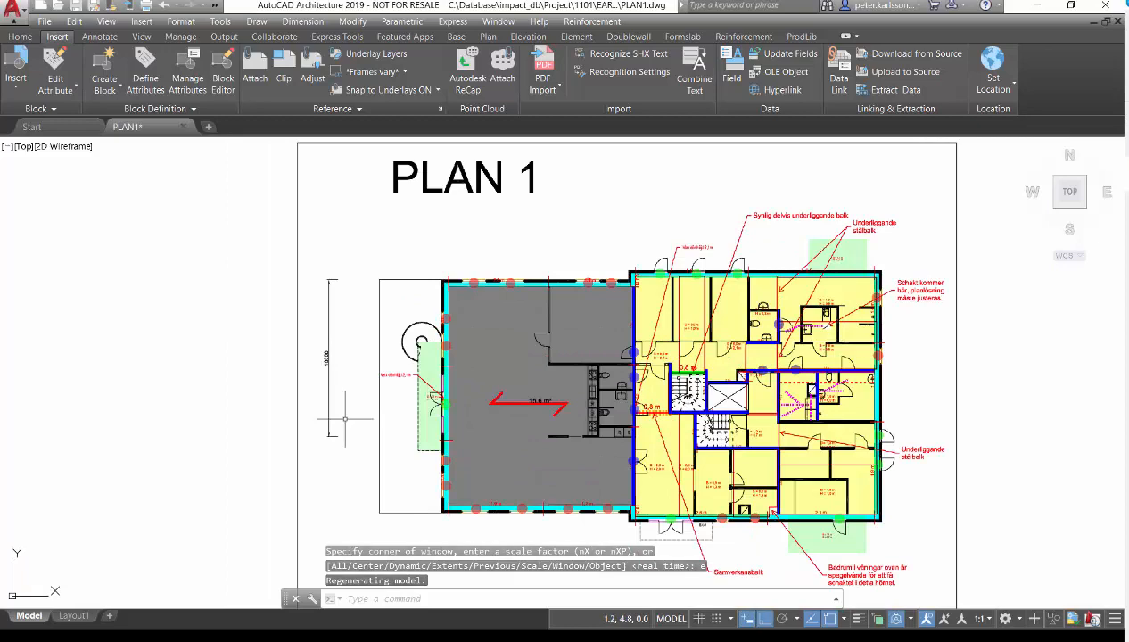
{"action": "scroll", "coordinate": [348, 401], "scroll_direction": "up", "scroll_amount": 2}
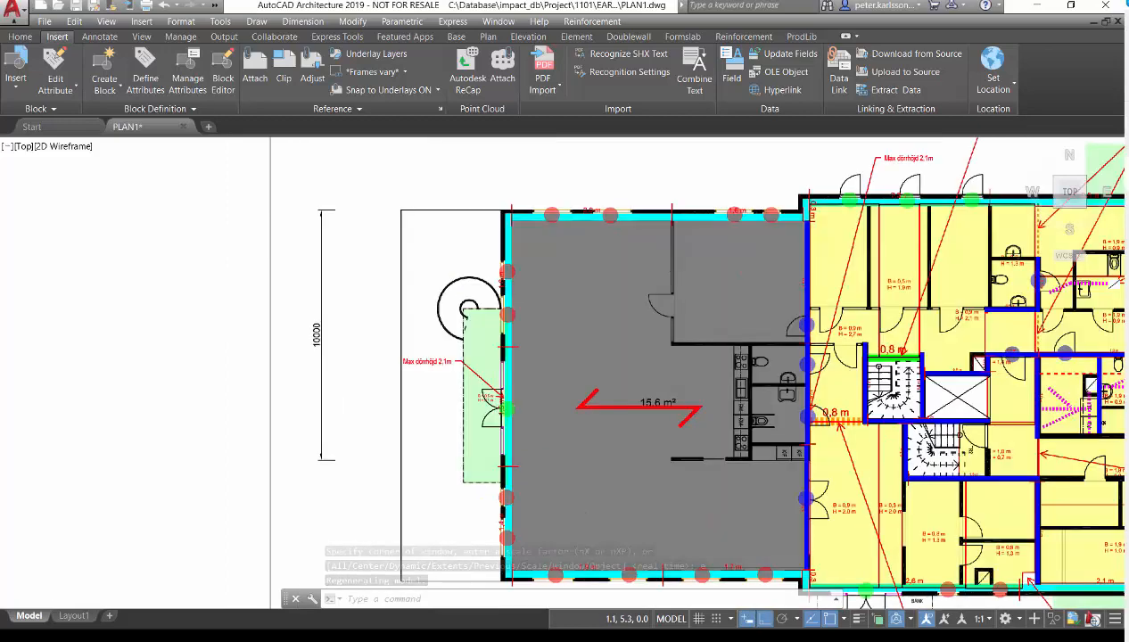
{"action": "scroll", "coordinate": [354, 395], "scroll_direction": "up", "scroll_amount": 2}
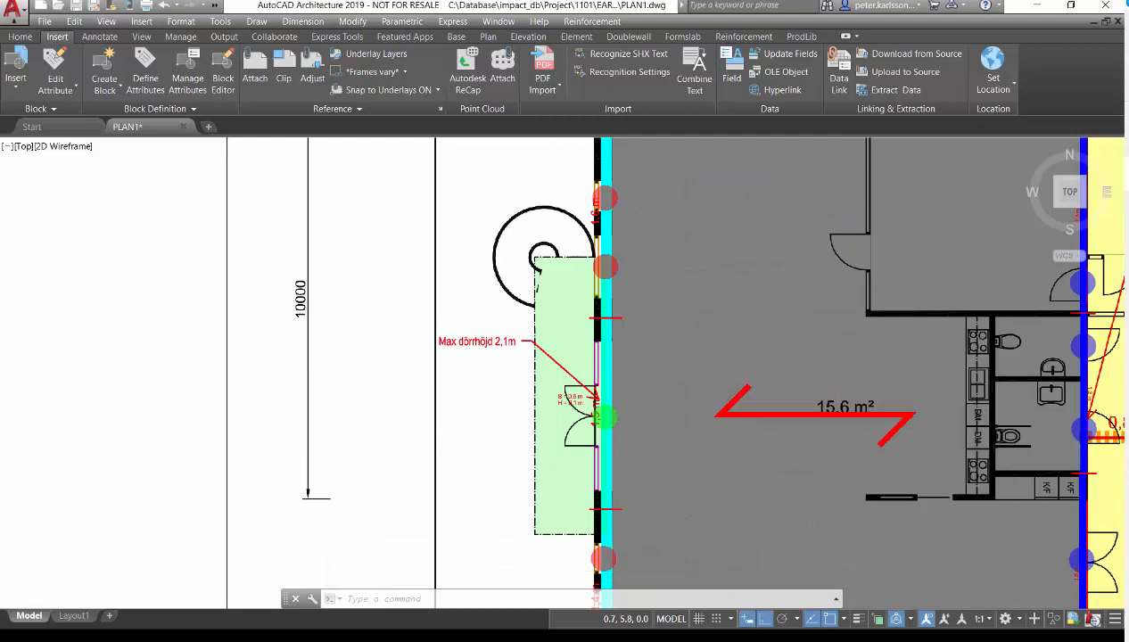
{"action": "scroll", "coordinate": [307, 348], "scroll_direction": "down", "scroll_amount": 2}
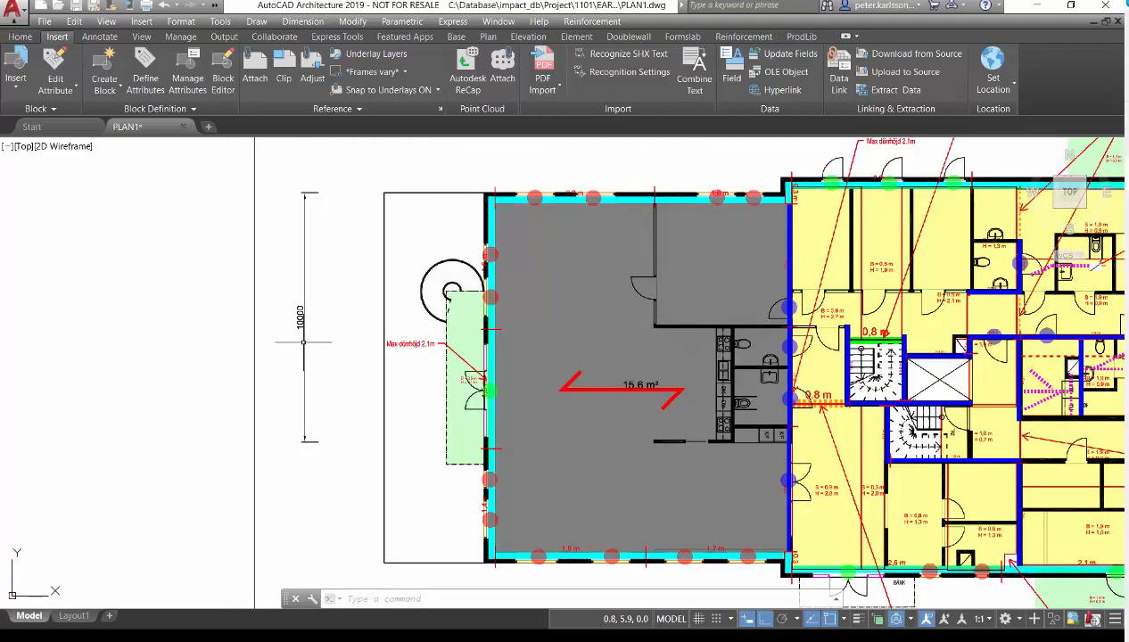
Draw a vertical reference line 10000 long, upward from the lower end of the 10000 dimension beside the building.
{"action": "type", "text": "1"}
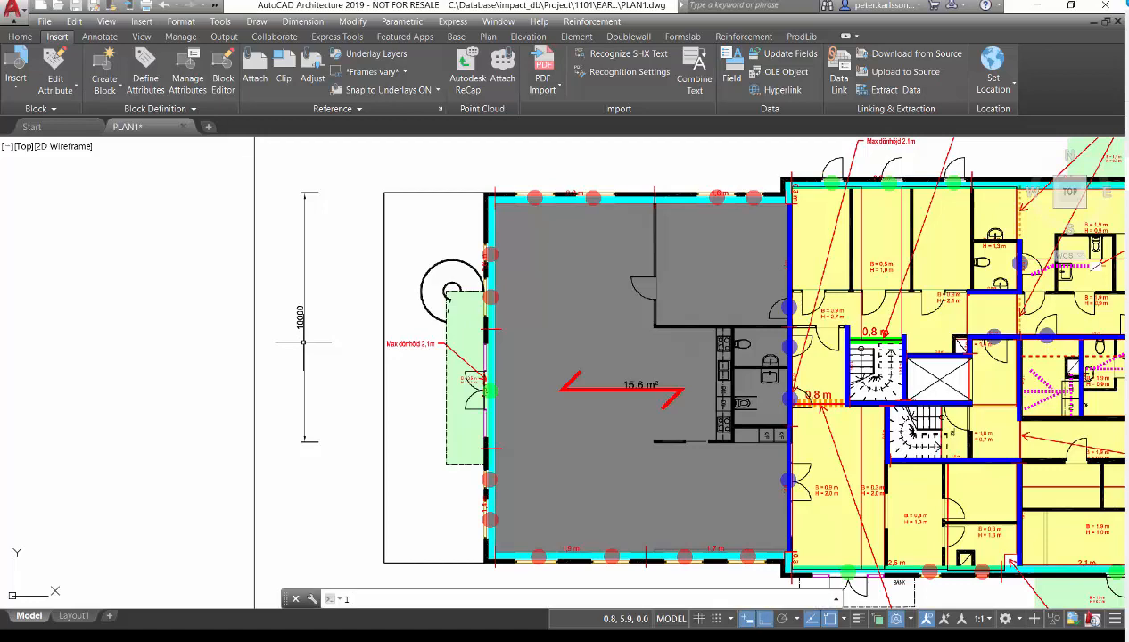
{"action": "key", "text": "Return"}
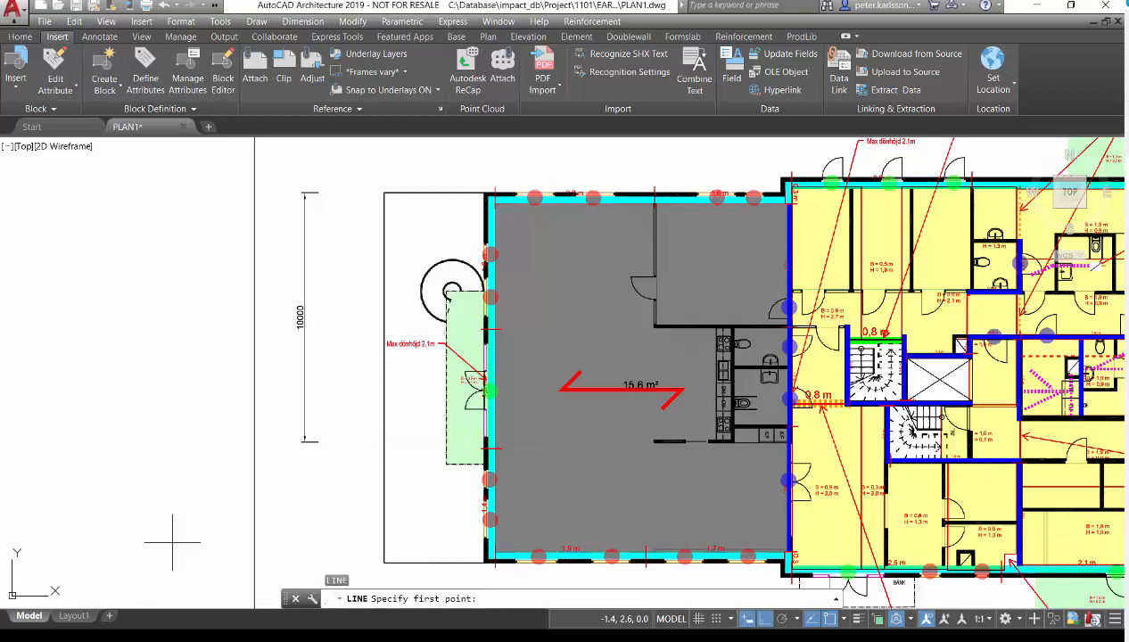
{"action": "left_click", "coordinate": [303, 442]}
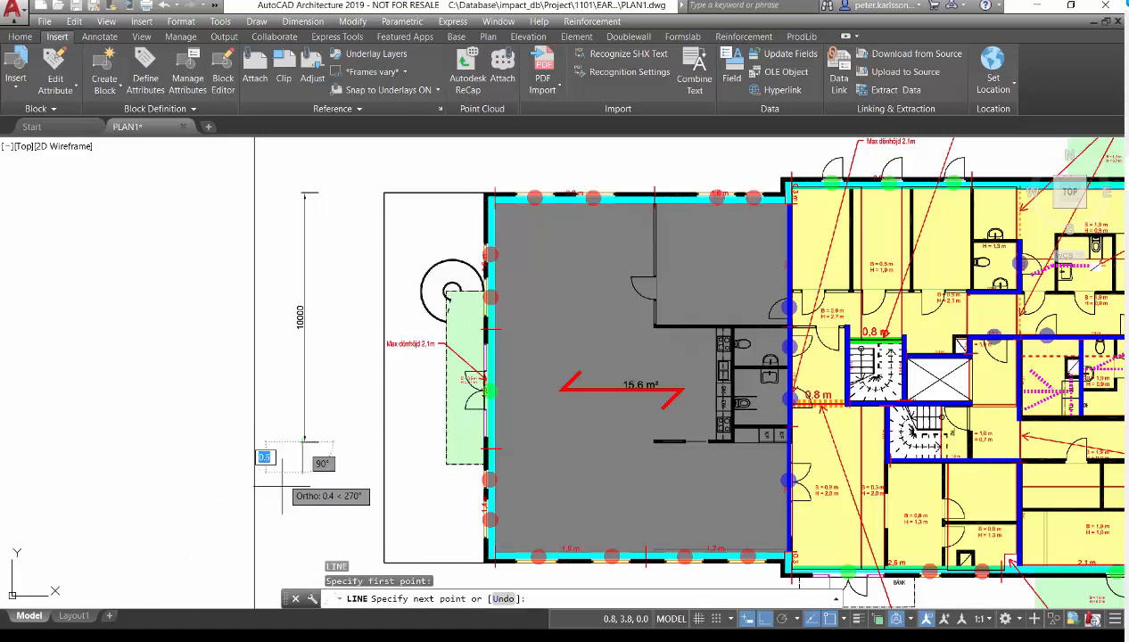
{"action": "scroll", "coordinate": [302, 450], "scroll_direction": "down", "scroll_amount": 4}
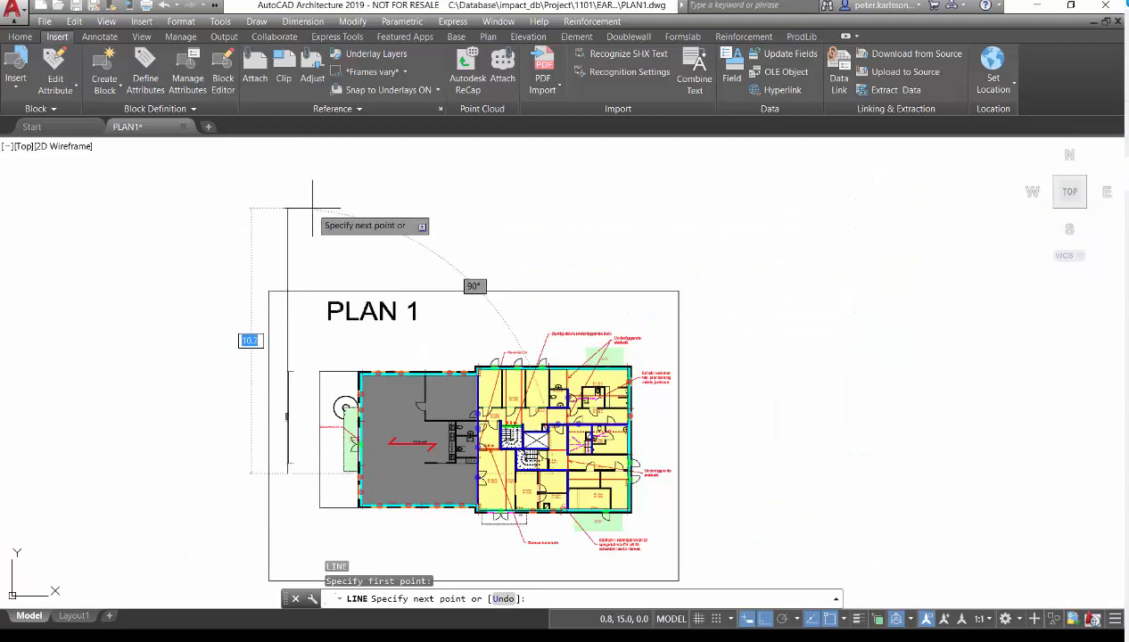
{"action": "scroll", "coordinate": [277, 463], "scroll_direction": "up", "scroll_amount": 6}
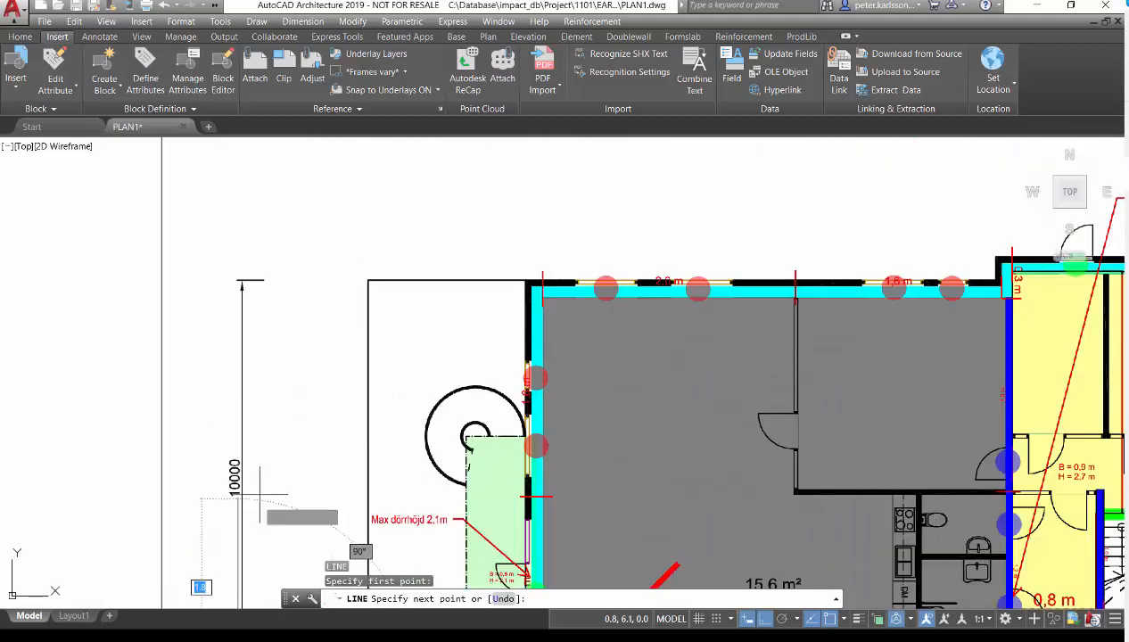
{"action": "scroll", "coordinate": [259, 494], "scroll_direction": "down", "scroll_amount": 5}
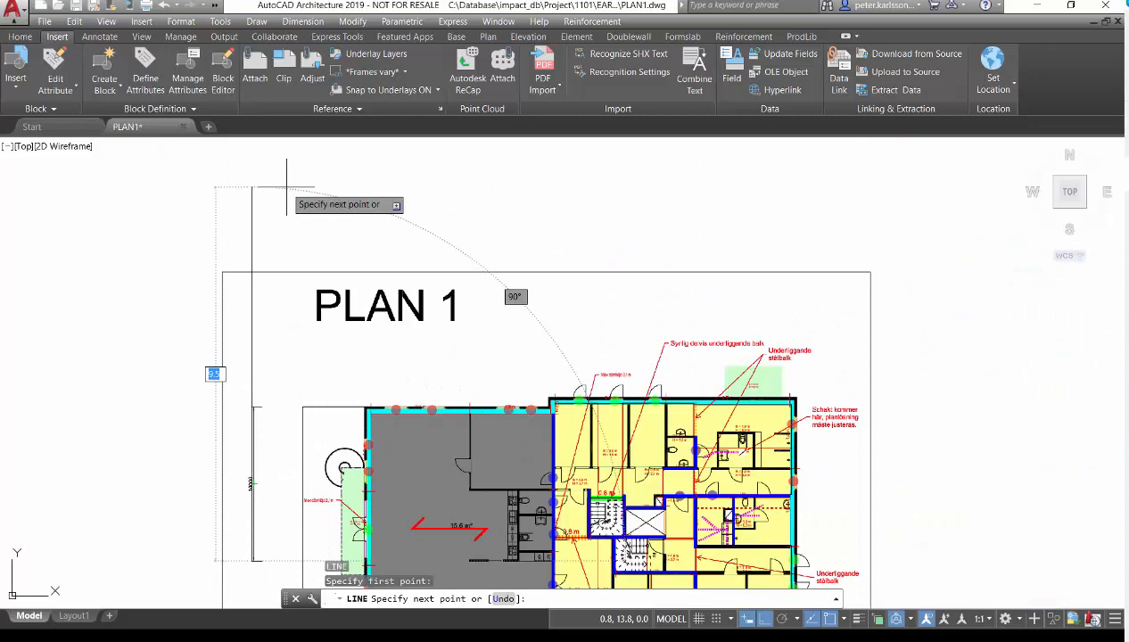
{"action": "type", "text": "10000"}
{"action": "key", "text": "Return"}
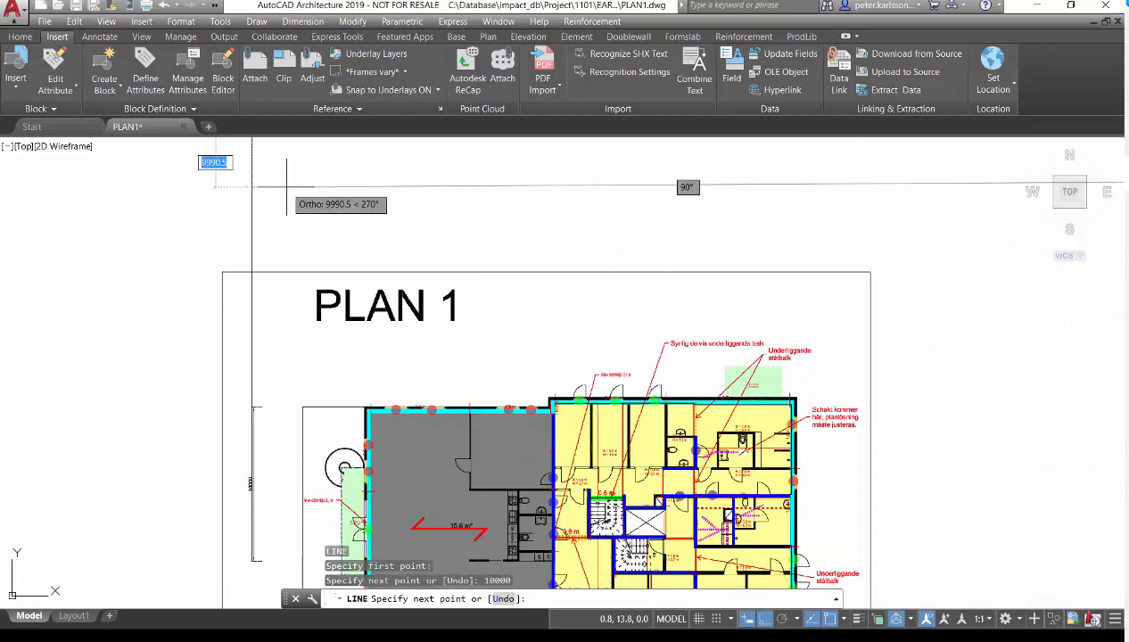
{"action": "key", "text": "Return"}
Zoom to the drawing extents and compare the size of the reference line with the attached plan.
{"action": "scroll", "coordinate": [289, 227], "scroll_direction": "down", "scroll_amount": 10}
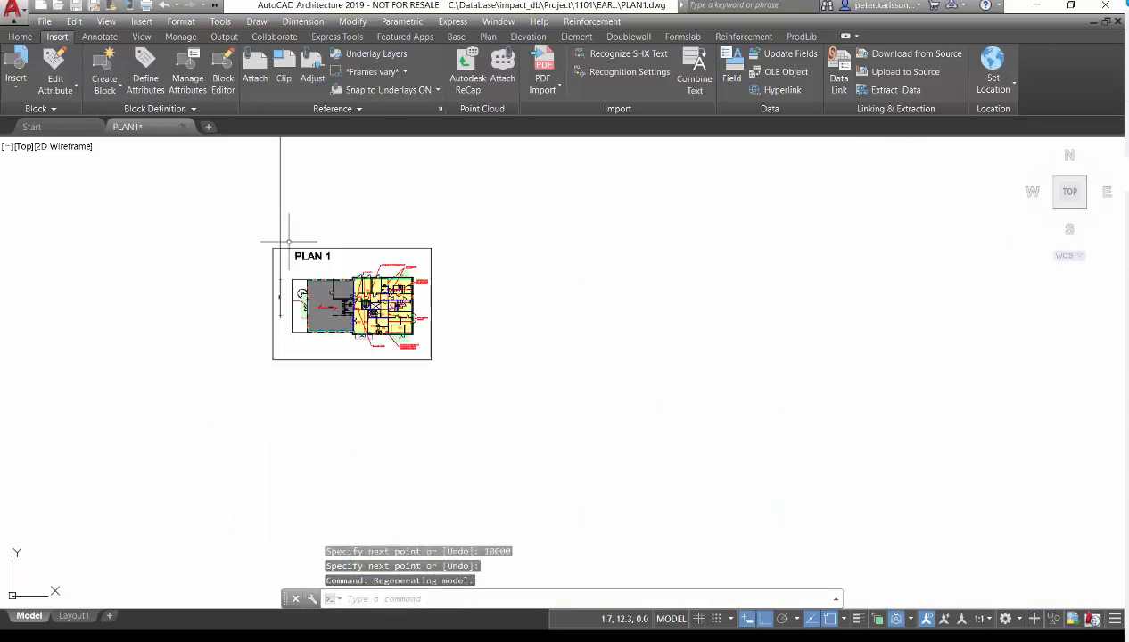
{"action": "scroll", "coordinate": [291, 260], "scroll_direction": "down", "scroll_amount": 5}
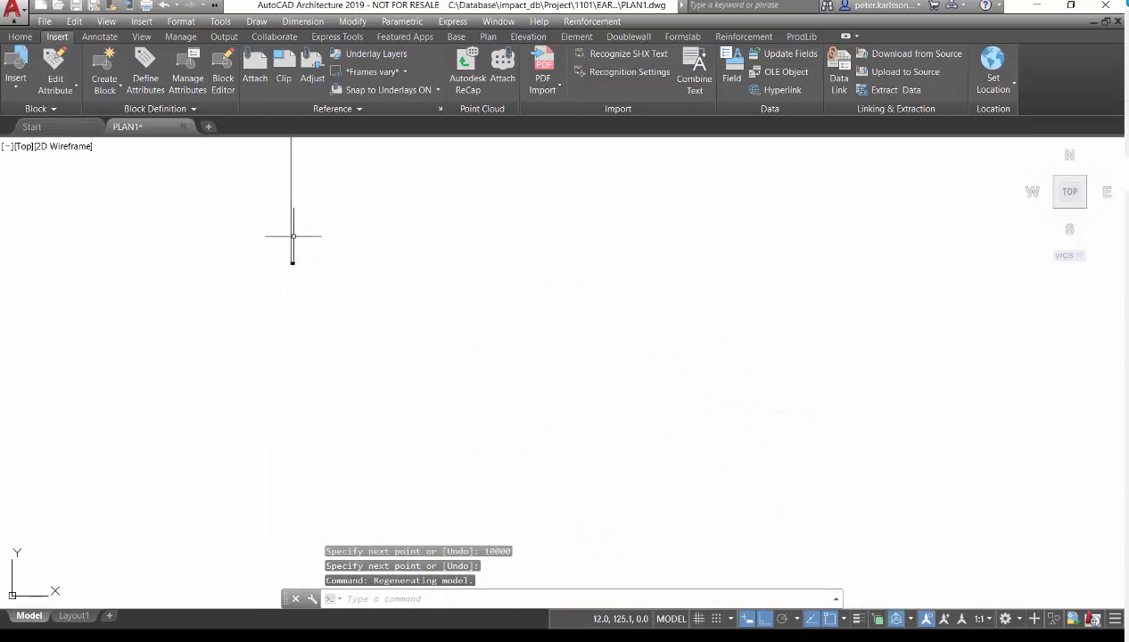
{"action": "type", "text": "z"}
{"action": "key", "text": "Return"}
{"action": "type", "text": "e"}
{"action": "key", "text": "Return"}
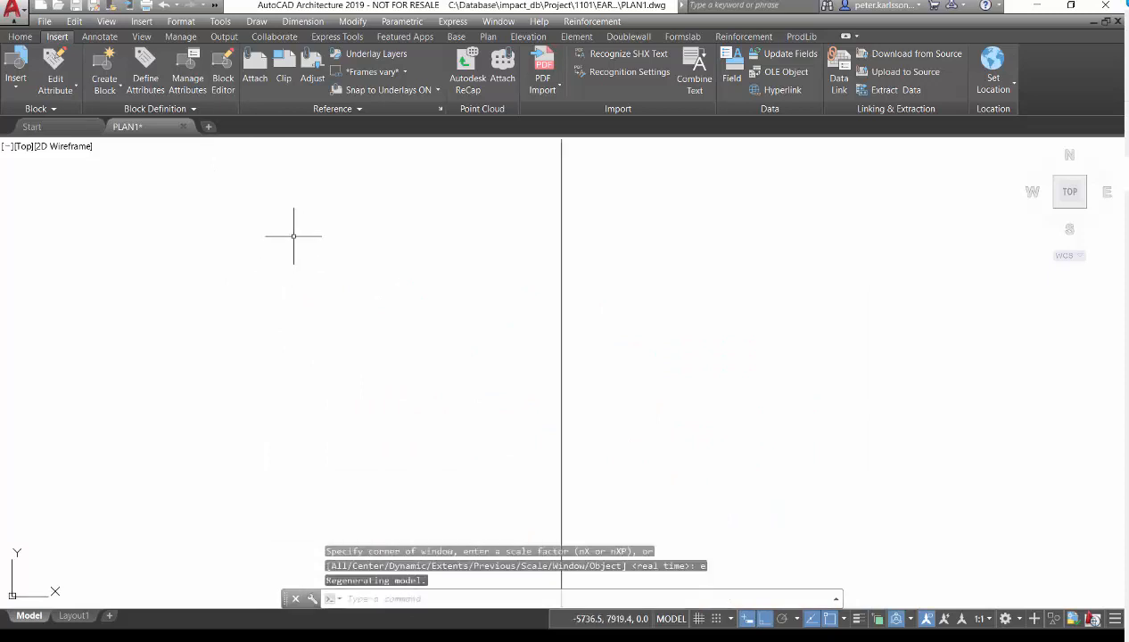
{"action": "scroll", "coordinate": [374, 335], "scroll_direction": "down", "scroll_amount": 2}
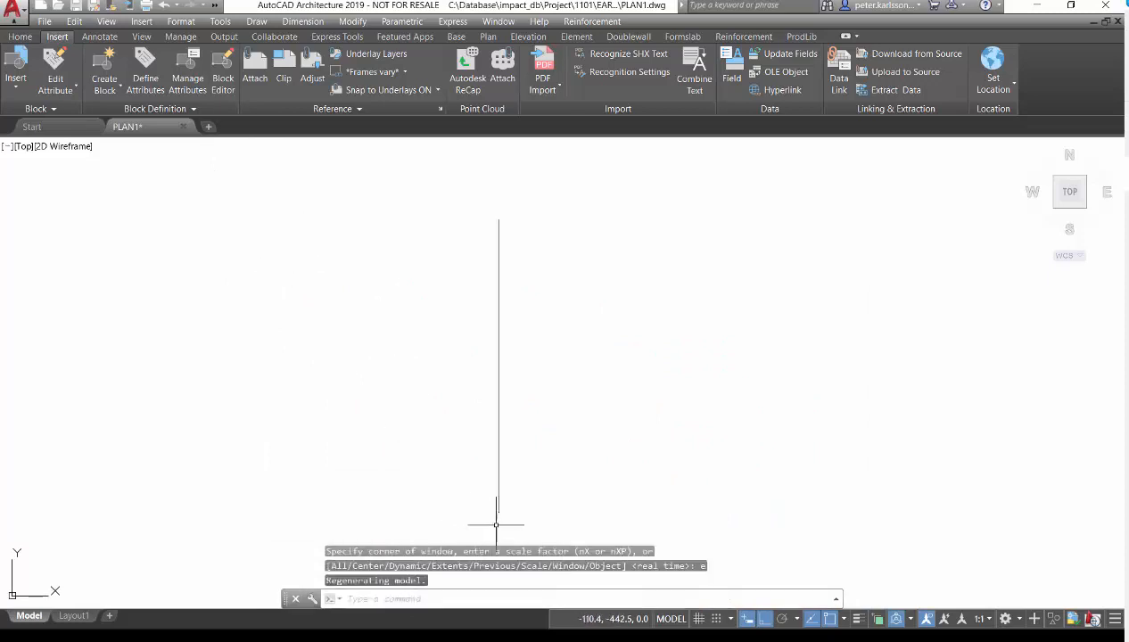
{"action": "scroll", "coordinate": [494, 512], "scroll_direction": "up", "scroll_amount": 4}
{"action": "scroll", "coordinate": [480, 456], "scroll_direction": "up", "scroll_amount": 10}
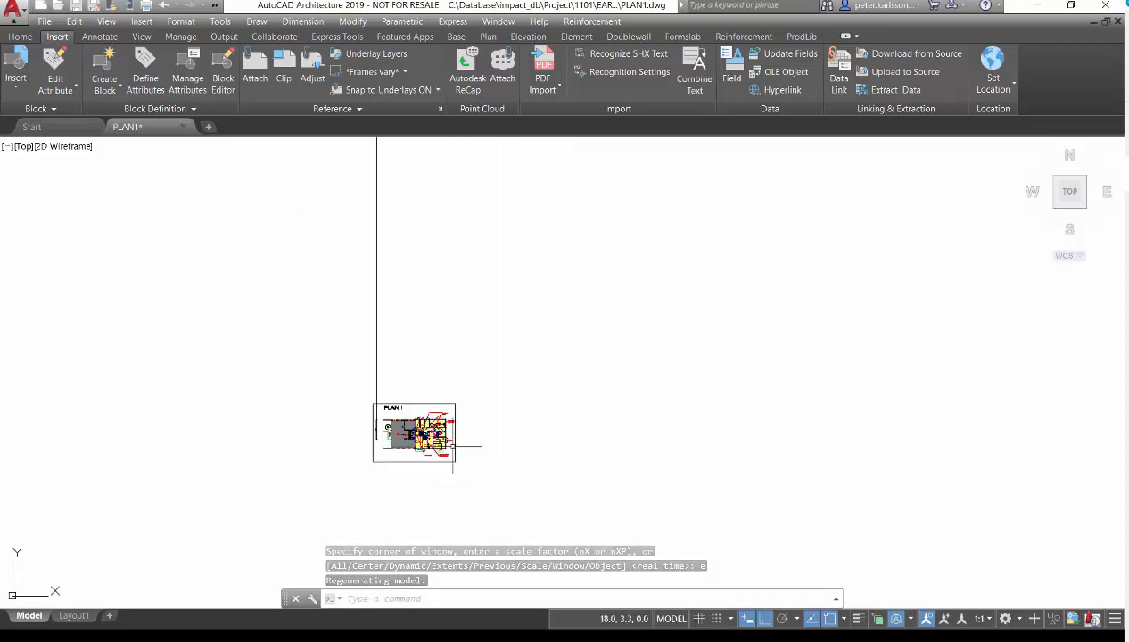
{"action": "scroll", "coordinate": [327, 449], "scroll_direction": "up", "scroll_amount": 3}
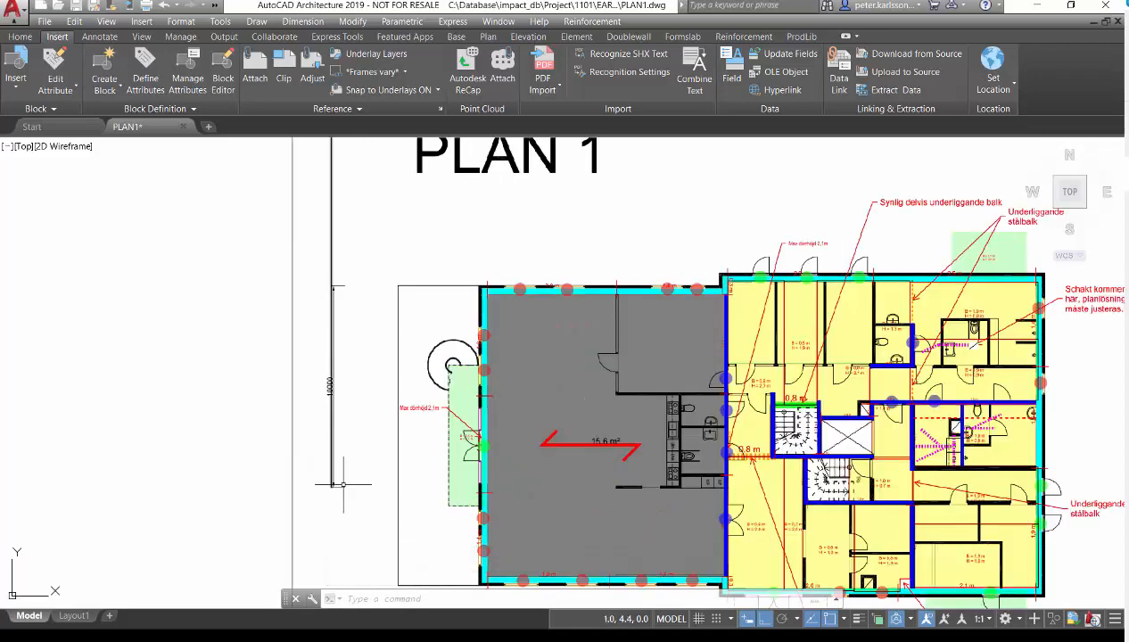
Align the PDF underlay, using the reference line's lower endpoint as both the first source and first destination point.
{"action": "type", "text": "ali"}
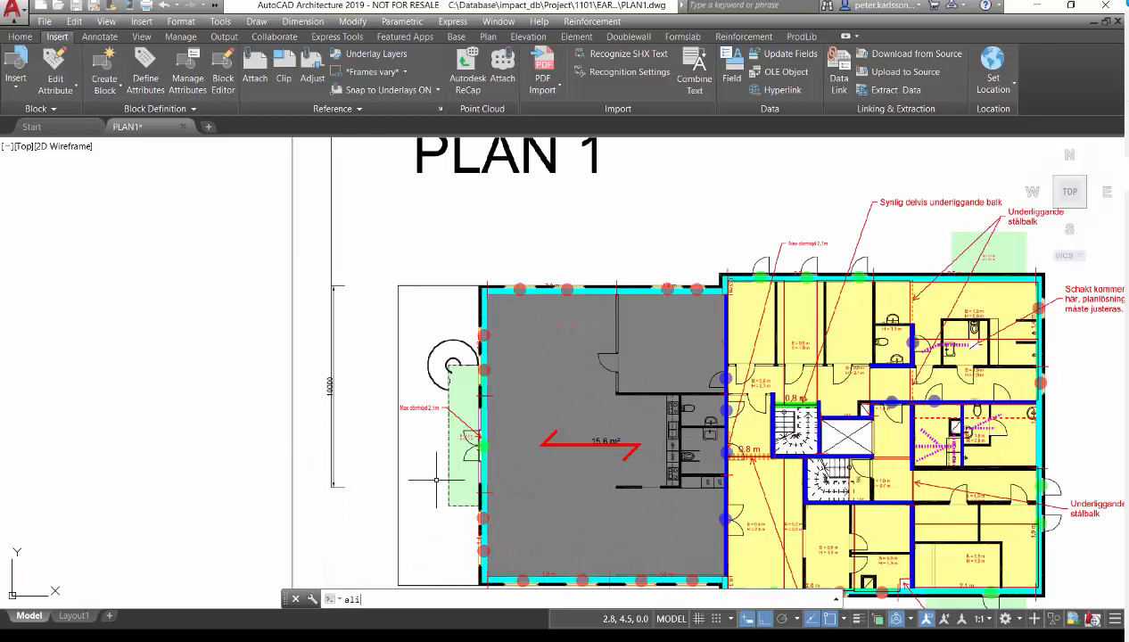
{"action": "type", "text": "gn"}
{"action": "key", "text": "Return"}
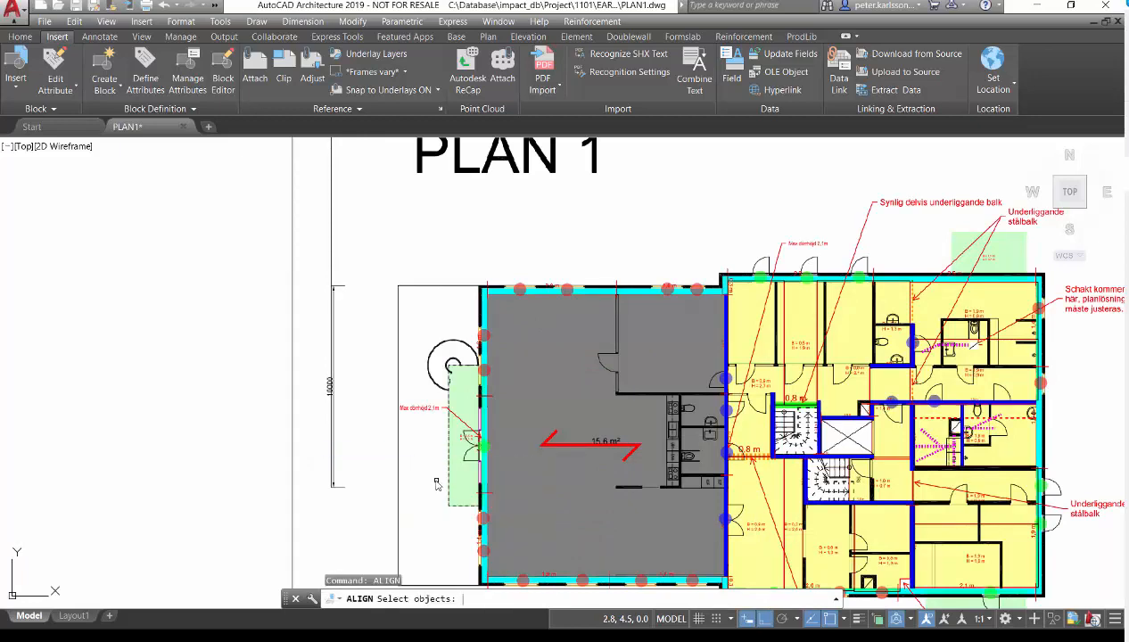
{"action": "scroll", "coordinate": [388, 360], "scroll_direction": "down", "scroll_amount": 5}
{"action": "left_click", "coordinate": [634, 466]}
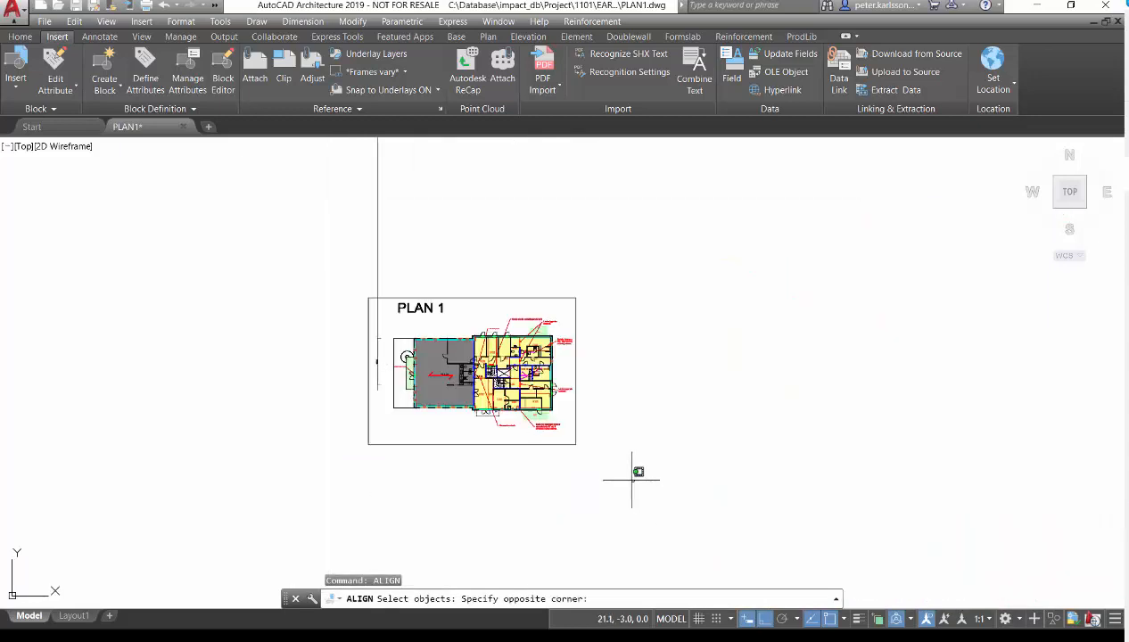
{"action": "left_click", "coordinate": [468, 257]}
{"action": "key", "text": "Return"}
{"action": "scroll", "coordinate": [378, 362], "scroll_direction": "up", "scroll_amount": 7}
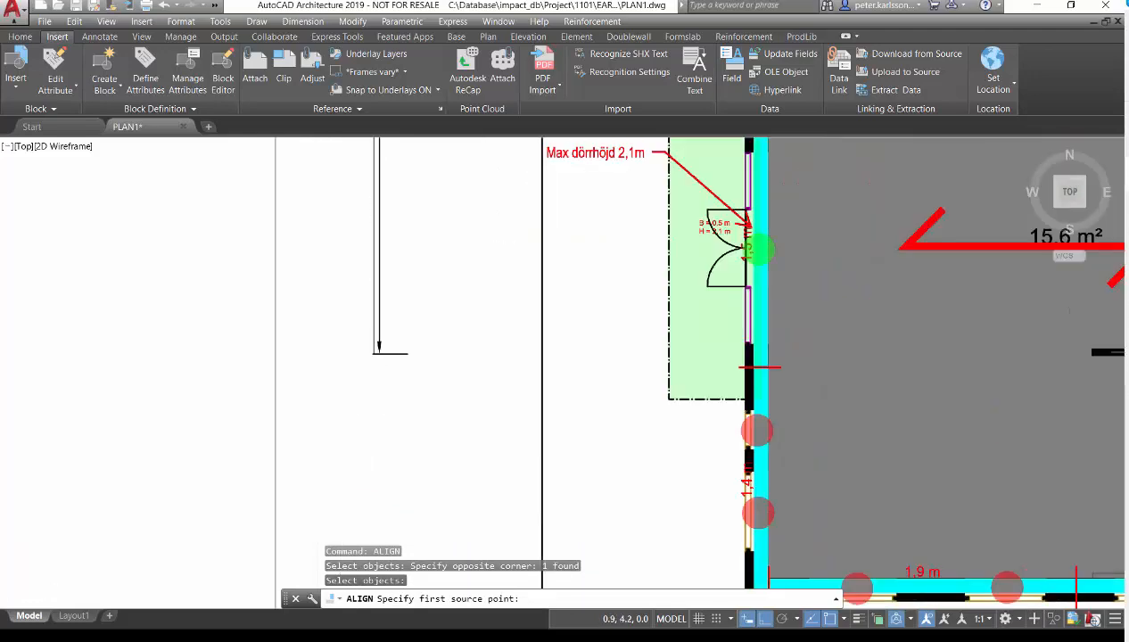
{"action": "scroll", "coordinate": [394, 366], "scroll_direction": "up", "scroll_amount": 2}
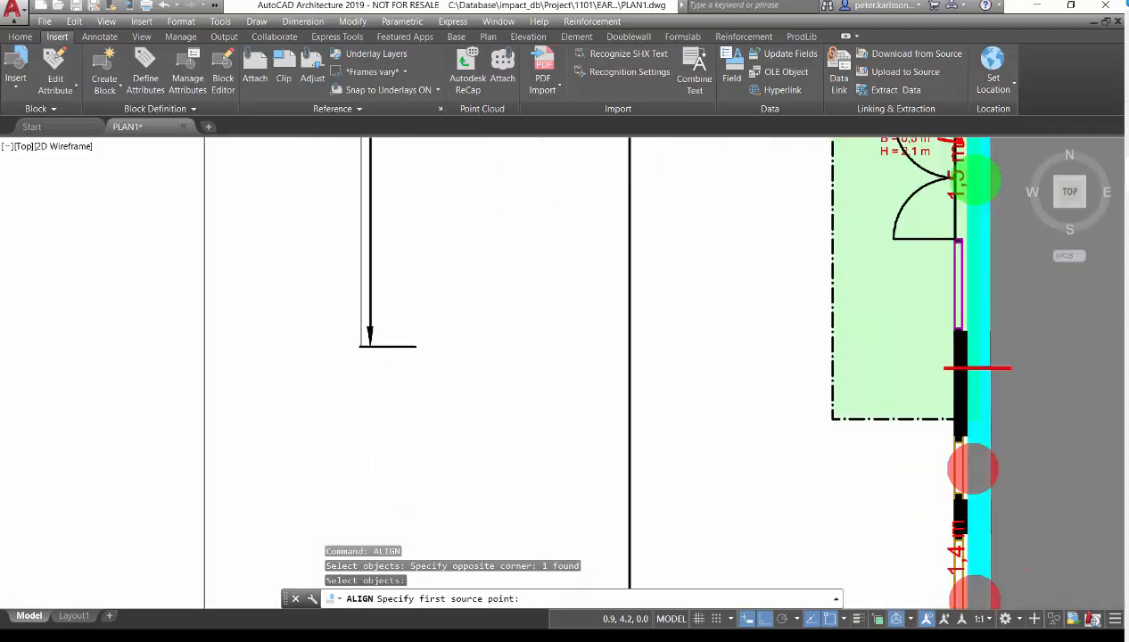
{"action": "scroll", "coordinate": [395, 367], "scroll_direction": "up", "scroll_amount": 2}
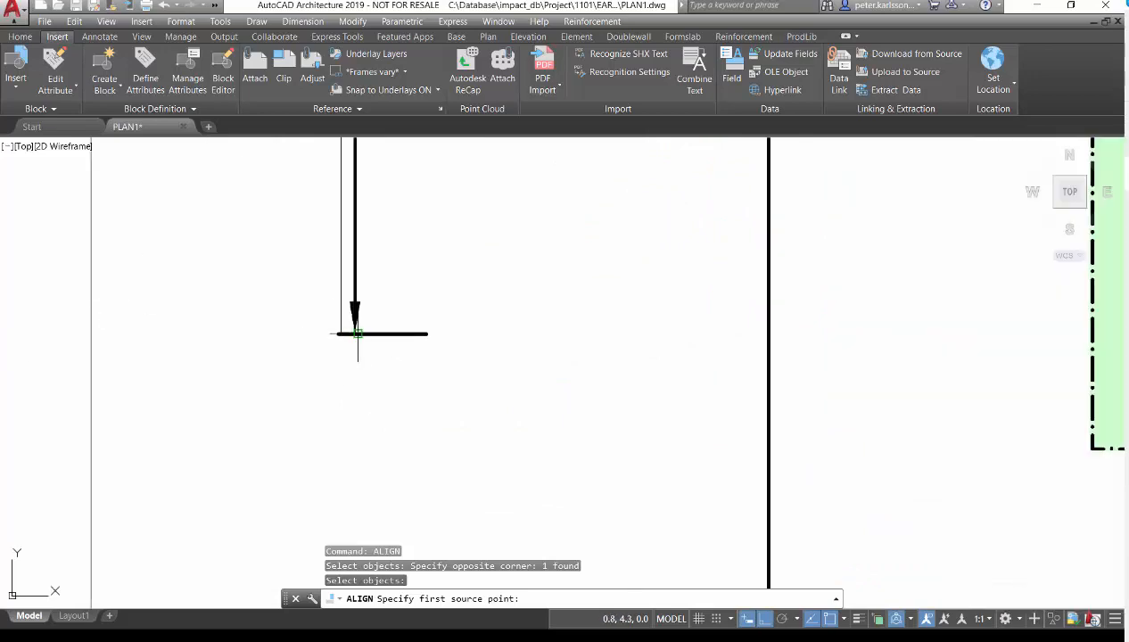
{"action": "left_click", "coordinate": [340, 333]}
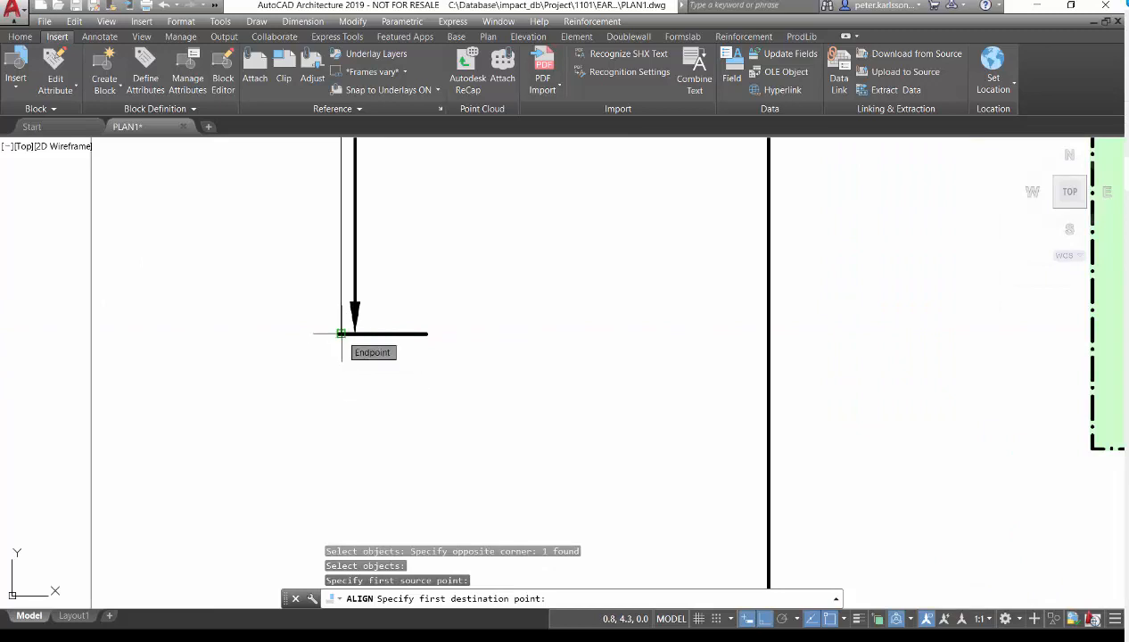
{"action": "left_click", "coordinate": [341, 333]}
Match the 10000 dimension's upper end to the reference line's upper endpoint, and scale the underlay based on the alignment points.
{"action": "scroll", "coordinate": [346, 410], "scroll_direction": "down", "scroll_amount": 2}
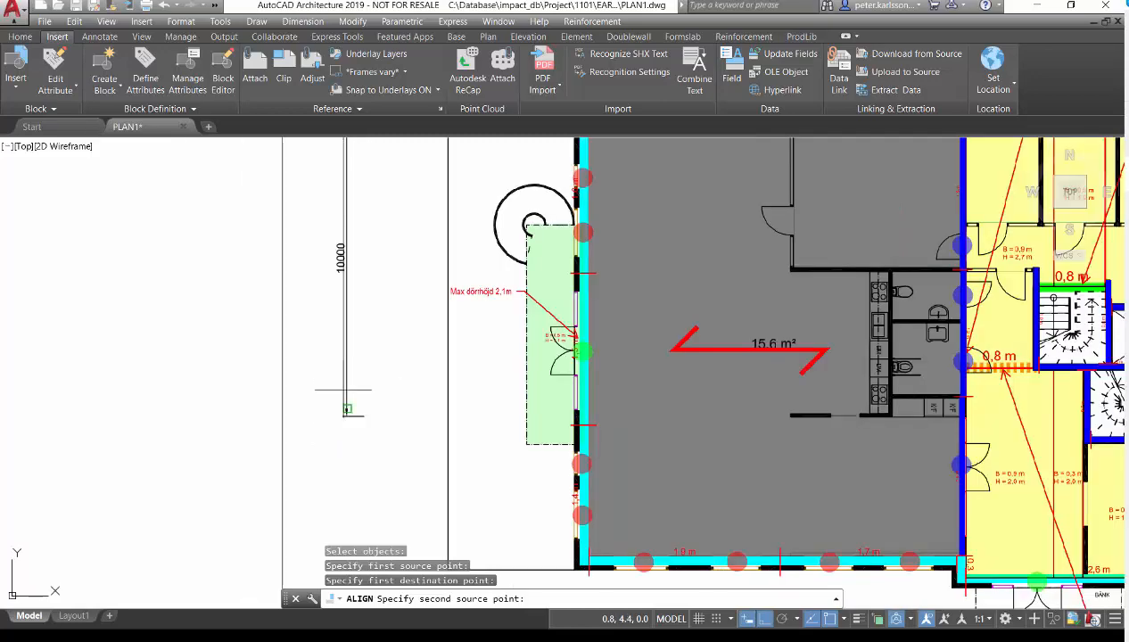
{"action": "scroll", "coordinate": [348, 409], "scroll_direction": "down", "scroll_amount": 2}
{"action": "scroll", "coordinate": [323, 197], "scroll_direction": "up", "scroll_amount": 6}
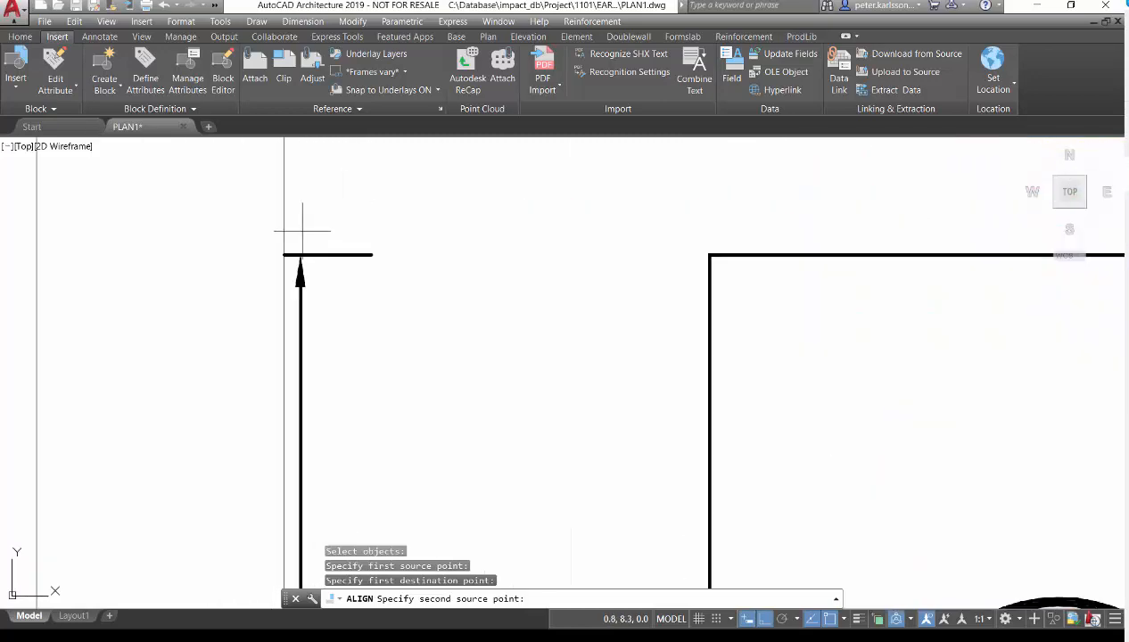
{"action": "left_click", "coordinate": [283, 253]}
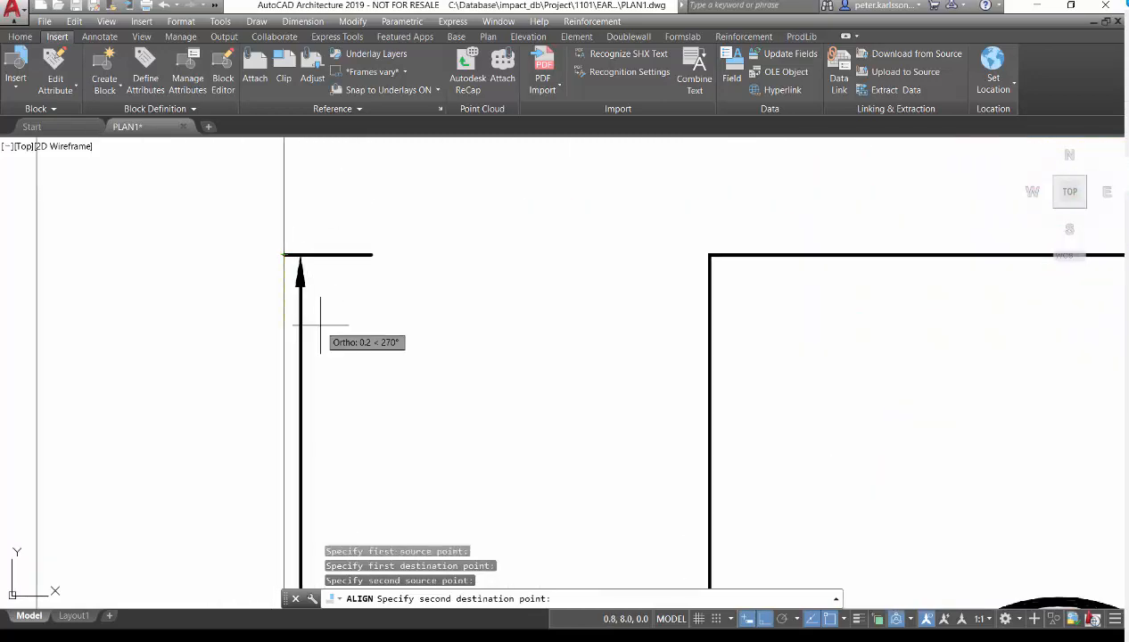
{"action": "scroll", "coordinate": [311, 362], "scroll_direction": "down", "scroll_amount": 5}
{"action": "scroll", "coordinate": [312, 383], "scroll_direction": "up", "scroll_amount": 5}
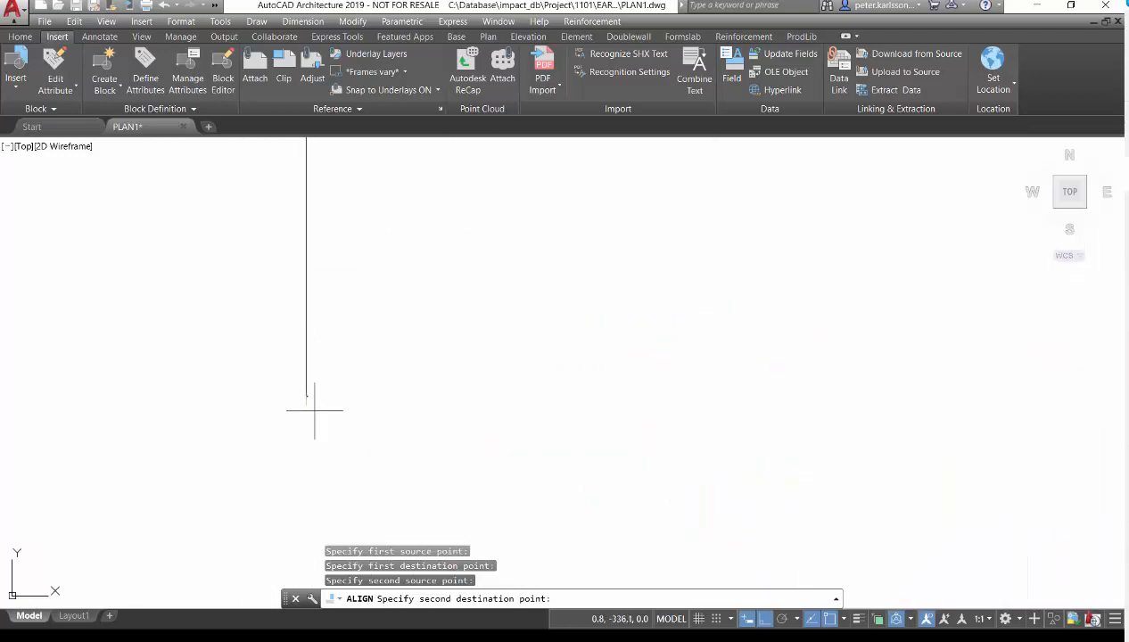
{"action": "scroll", "coordinate": [322, 399], "scroll_direction": "down", "scroll_amount": 1}
{"action": "left_click", "coordinate": [330, 225]}
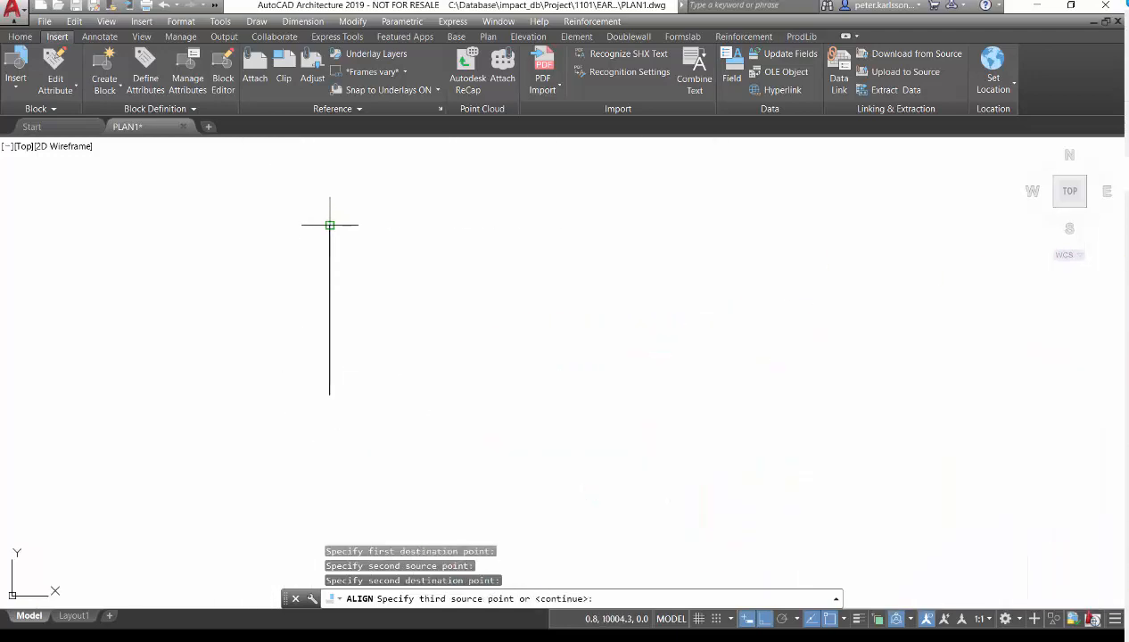
{"action": "key", "text": "Return"}
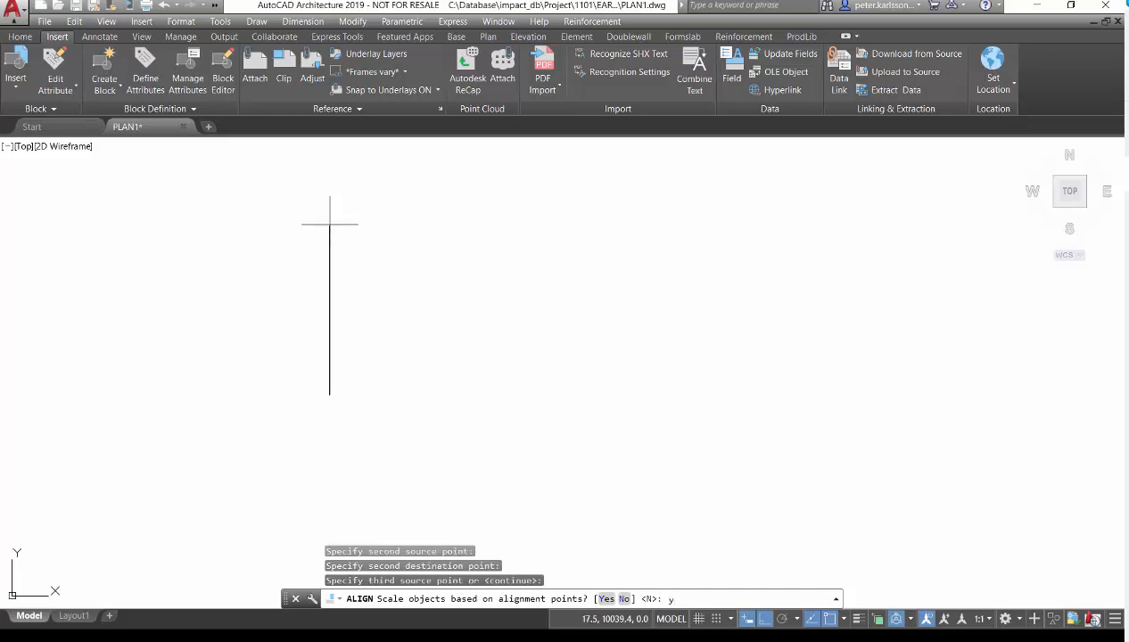
{"action": "key", "text": "Return"}
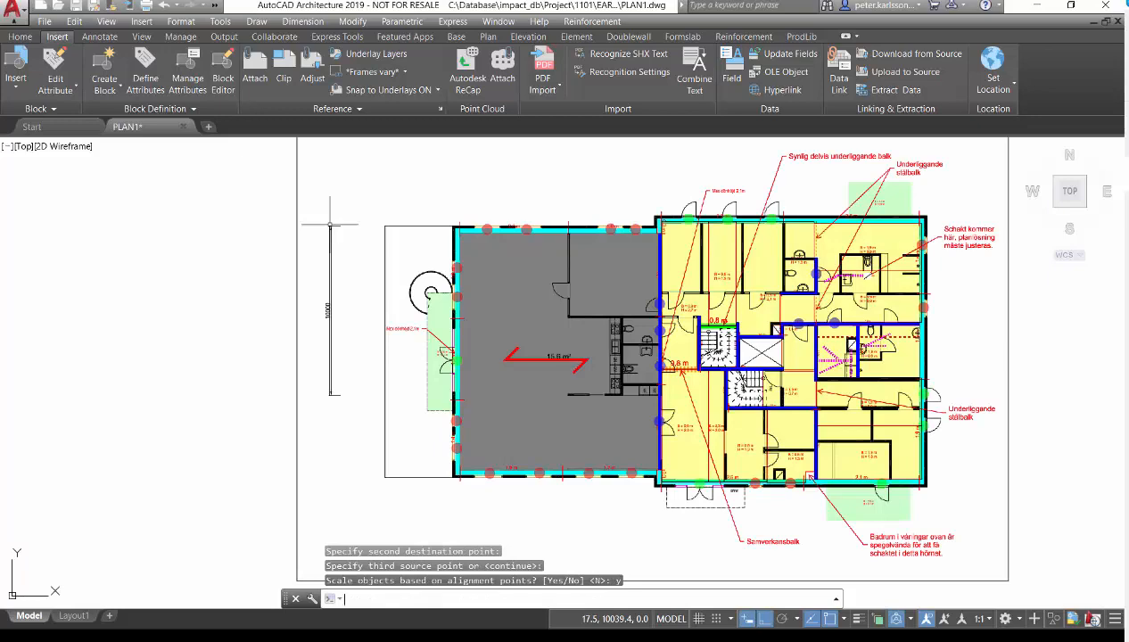
Highlight the reference line and compare its length with the scaled dimension on the plan.
{"action": "scroll", "coordinate": [331, 244], "scroll_direction": "up", "scroll_amount": 4}
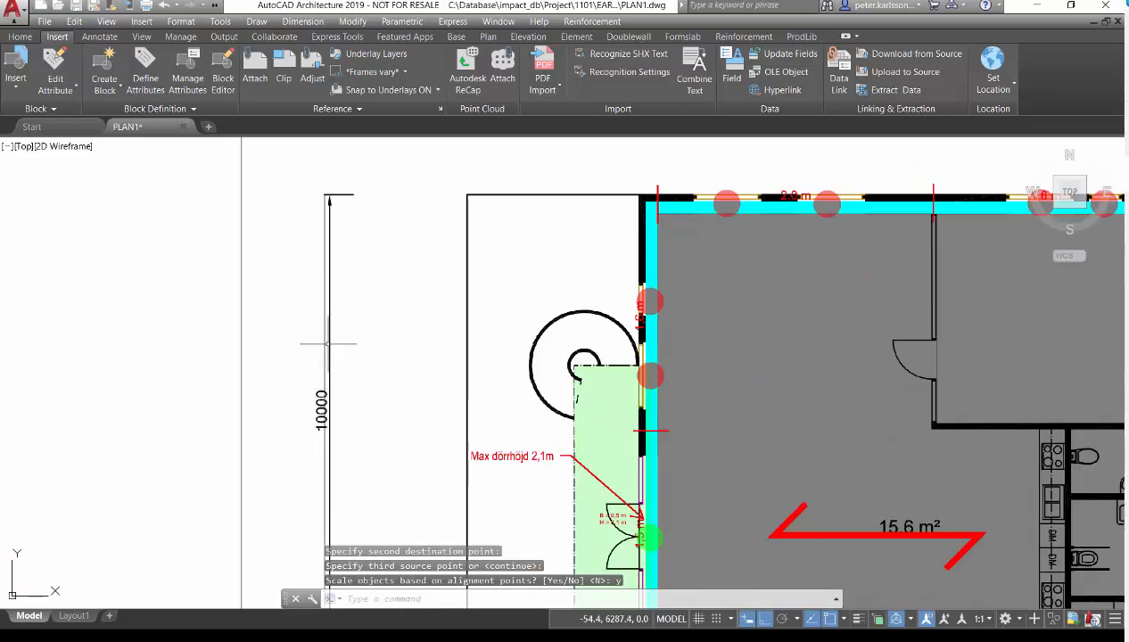
{"action": "left_click", "coordinate": [329, 214]}
{"action": "scroll", "coordinate": [263, 278], "scroll_direction": "down", "scroll_amount": 4}
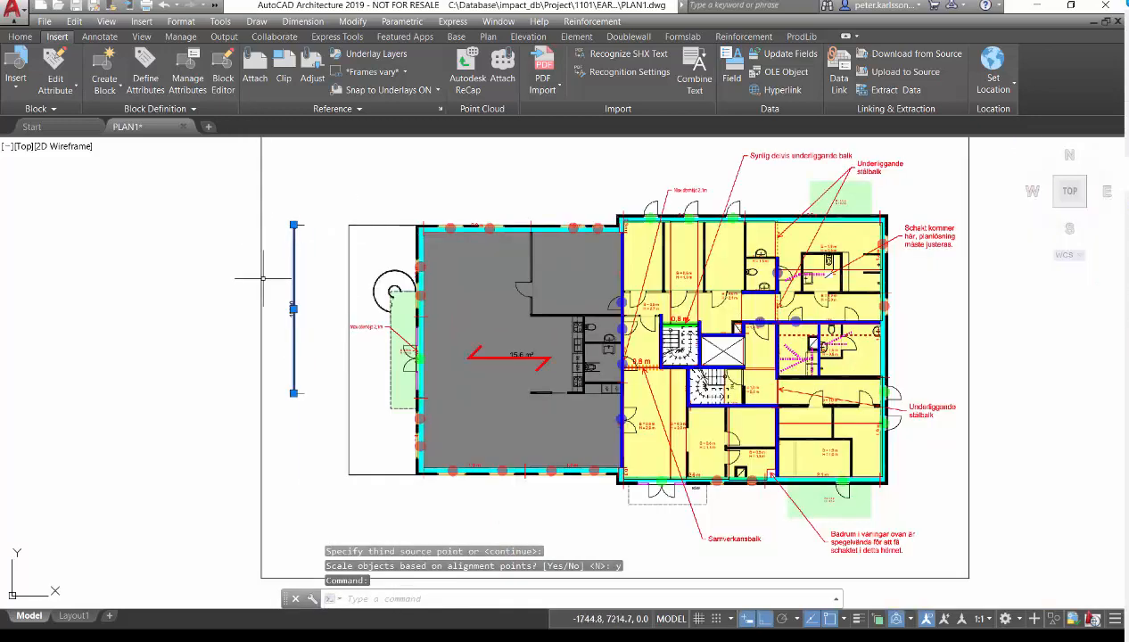
{"action": "key", "text": "Escape"}
Measure the distance between the lower and upper ends of the underlay's 10000 dimension to check the scaling.
{"action": "scroll", "coordinate": [278, 404], "scroll_direction": "up", "scroll_amount": 4}
{"action": "type", "text": "dist"}
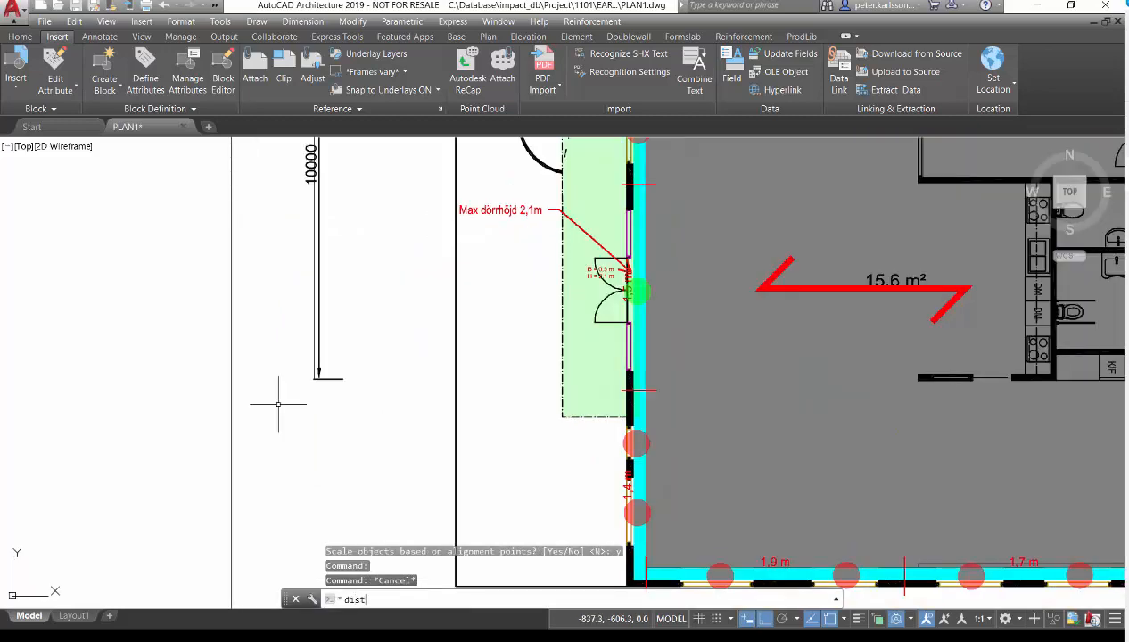
{"action": "key", "text": "Return"}
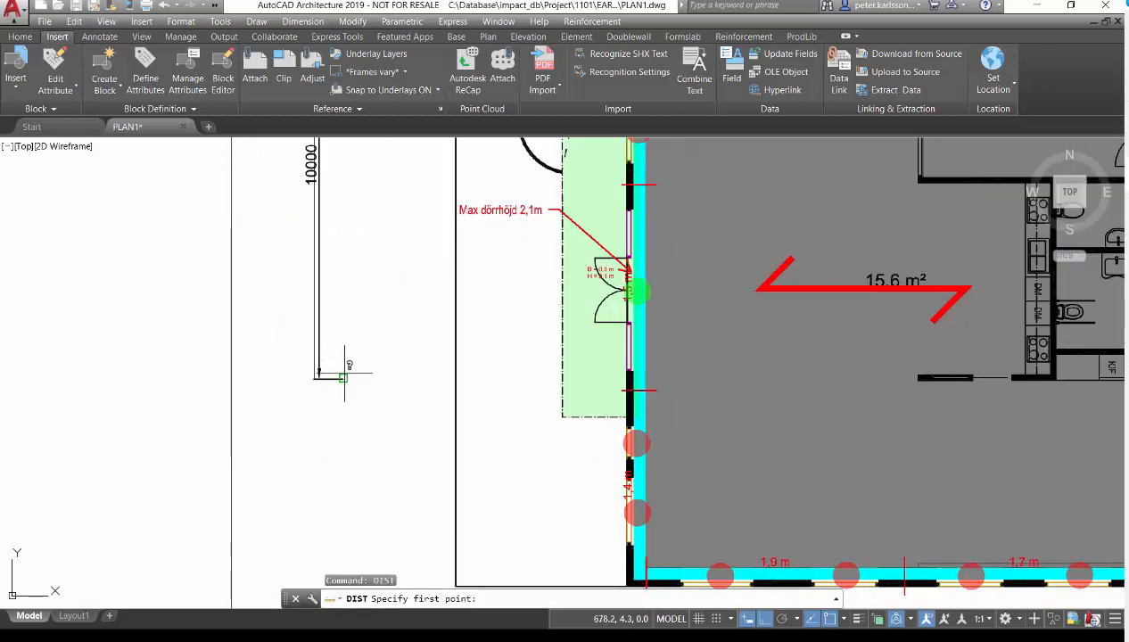
{"action": "left_click", "coordinate": [318, 378]}
{"action": "scroll", "coordinate": [345, 419], "scroll_direction": "down", "scroll_amount": 5}
{"action": "scroll", "coordinate": [307, 343], "scroll_direction": "up", "scroll_amount": 5}
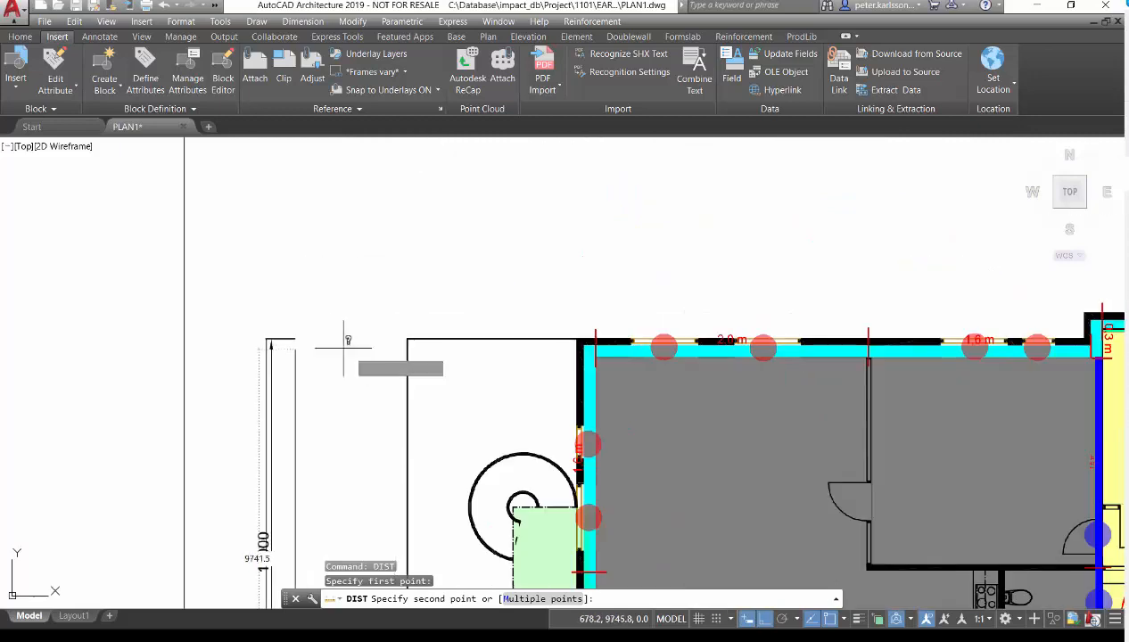
{"action": "left_click", "coordinate": [304, 339]}
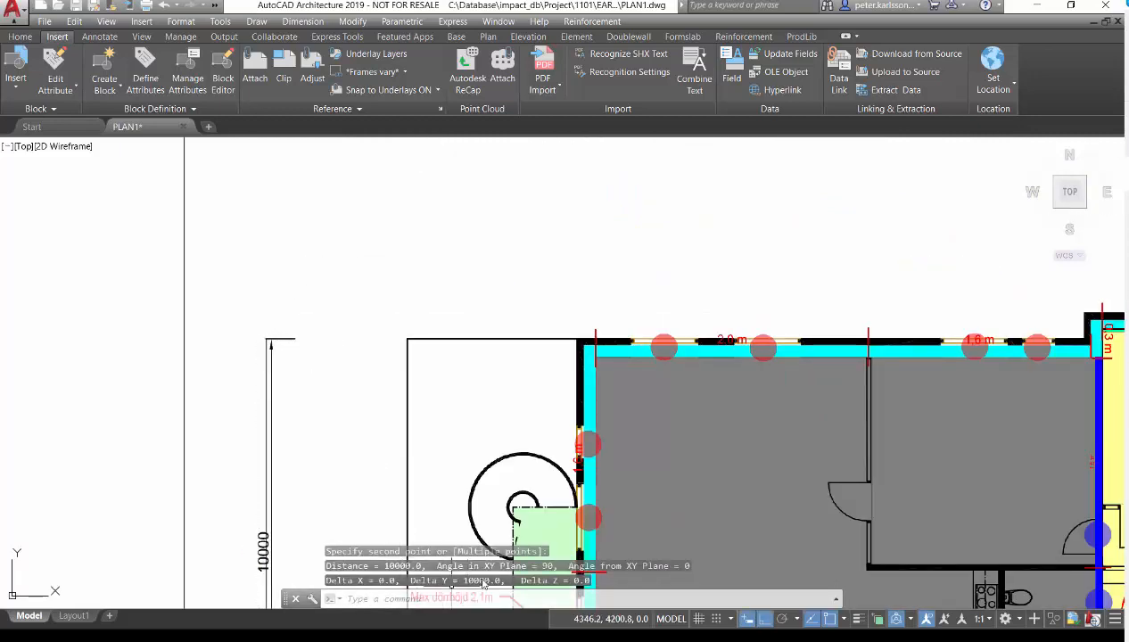
{"action": "left_click", "coordinate": [359, 257]}
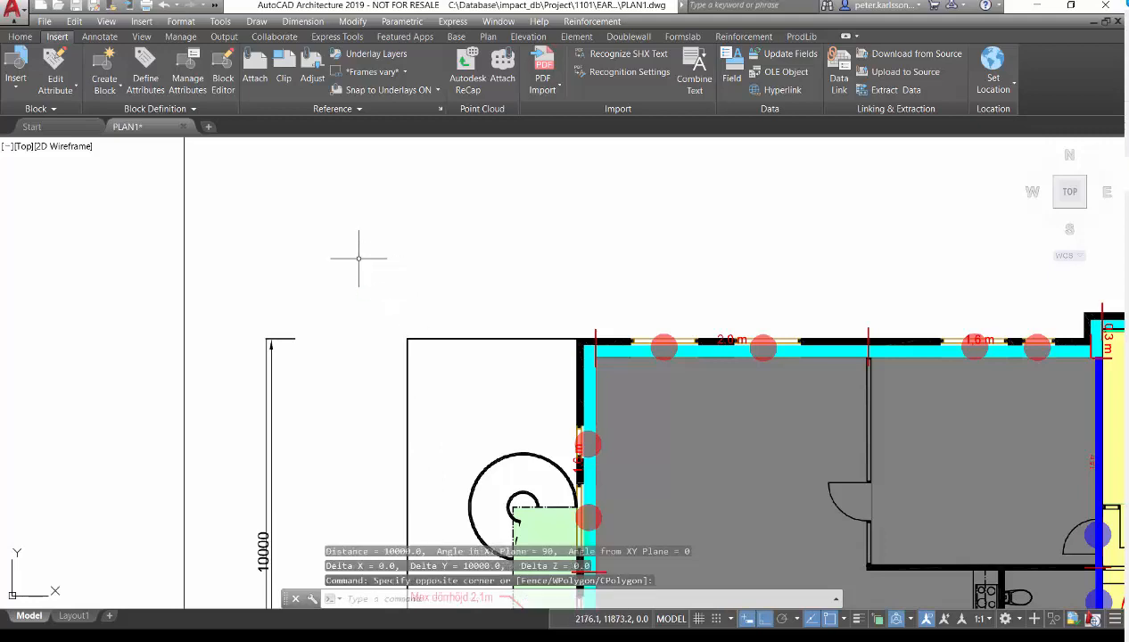
{"action": "scroll", "coordinate": [338, 259], "scroll_direction": "down", "scroll_amount": 5}
{"action": "scroll", "coordinate": [401, 357], "scroll_direction": "down", "scroll_amount": 2}
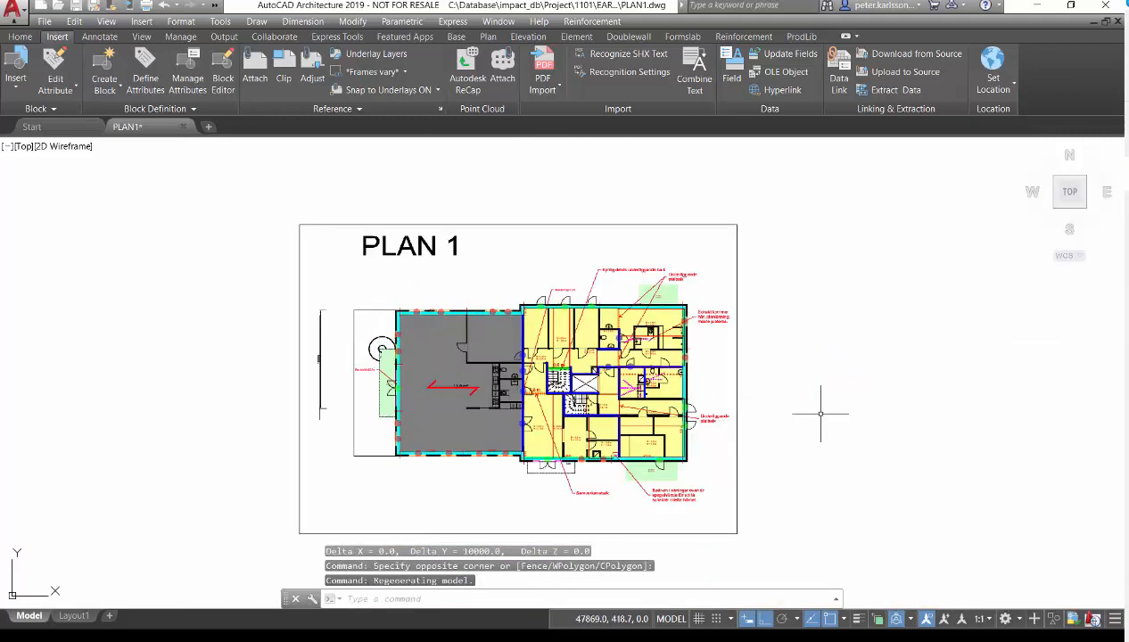
Turn off the Kommentarer and Comments and Markups layers of the PDF underlay.
{"action": "left_click", "coordinate": [820, 414]}
{"action": "left_click", "coordinate": [623, 373]}
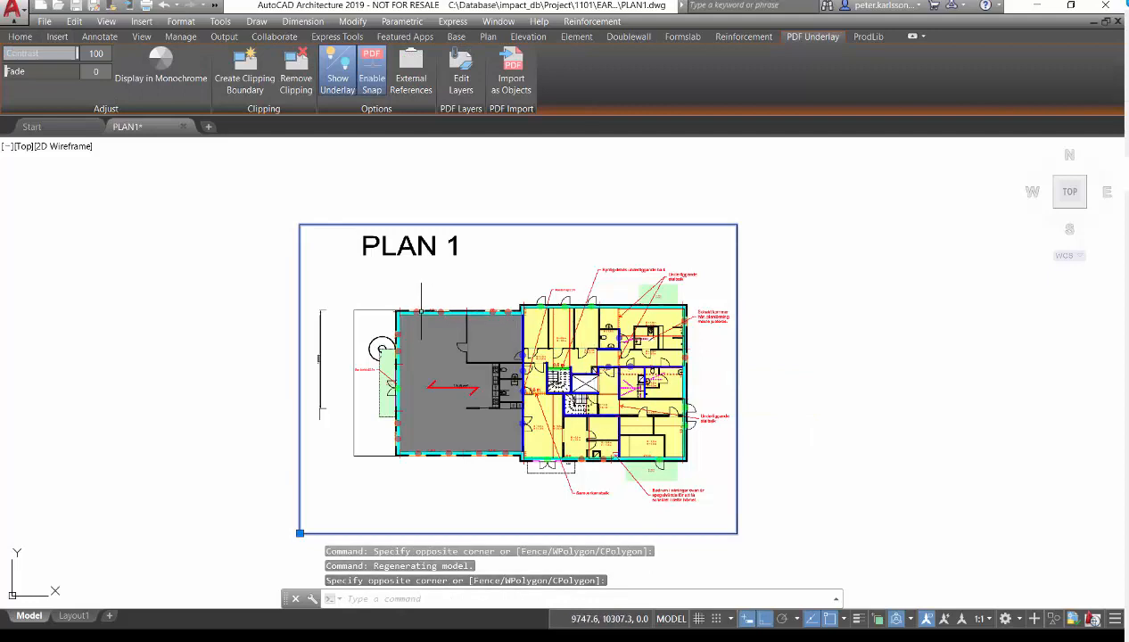
{"action": "left_click", "coordinate": [471, 86]}
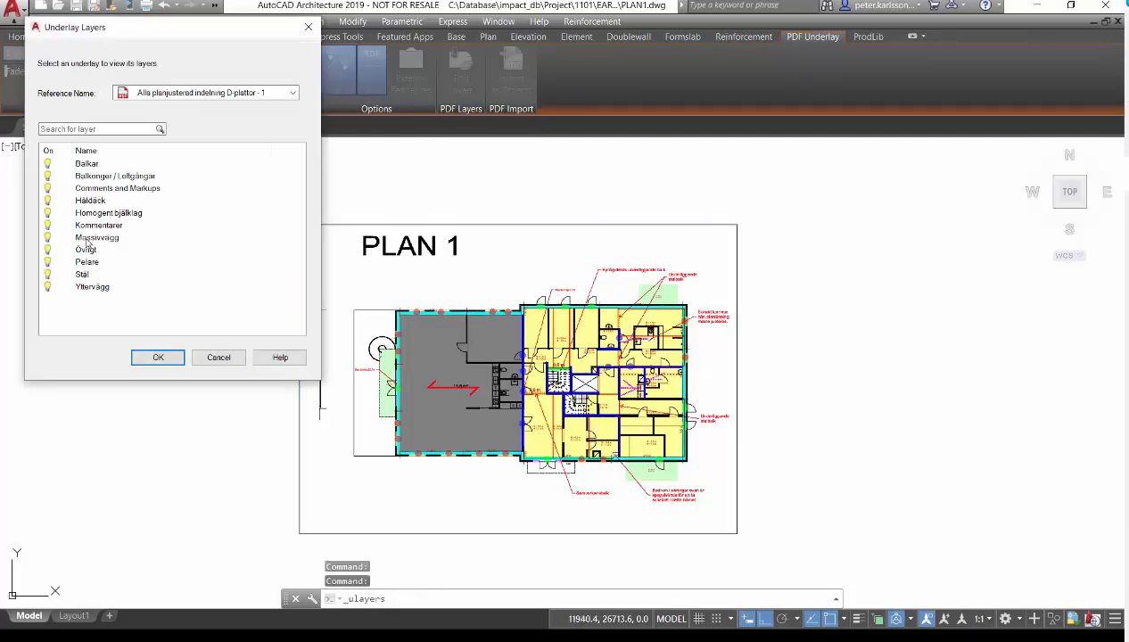
{"action": "left_click", "coordinate": [48, 225]}
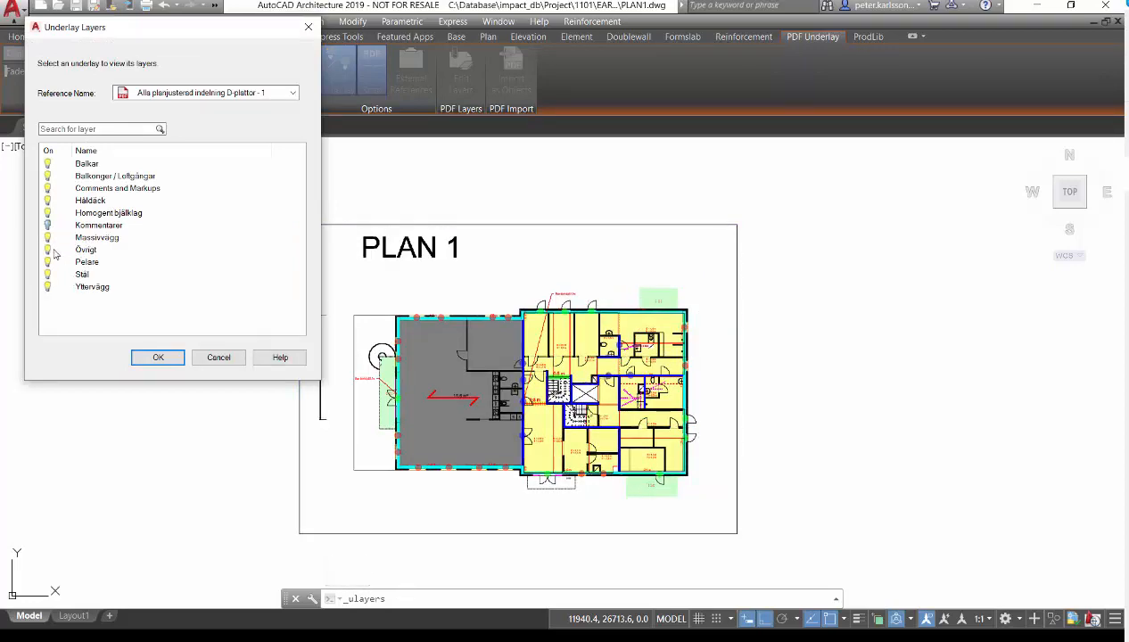
{"action": "left_click", "coordinate": [48, 188]}
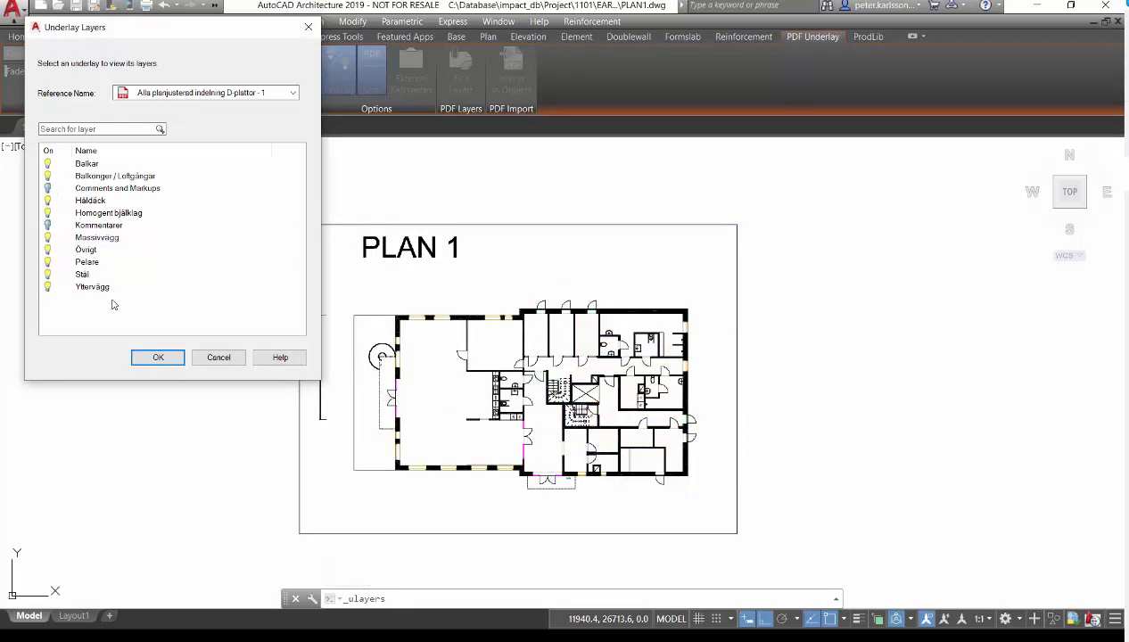
{"action": "left_click", "coordinate": [149, 357]}
Import the whole PDF underlay as drawing objects, choosing to detach the PDF underlay.
{"action": "scroll", "coordinate": [566, 378], "scroll_direction": "up", "scroll_amount": 2}
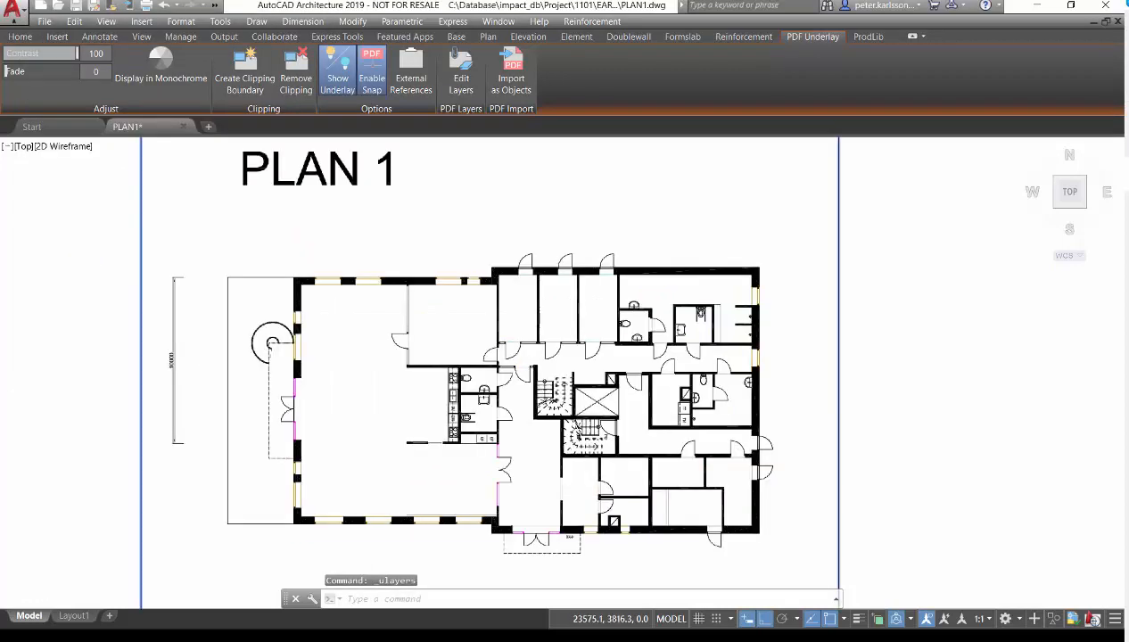
{"action": "scroll", "coordinate": [513, 291], "scroll_direction": "down", "scroll_amount": 2}
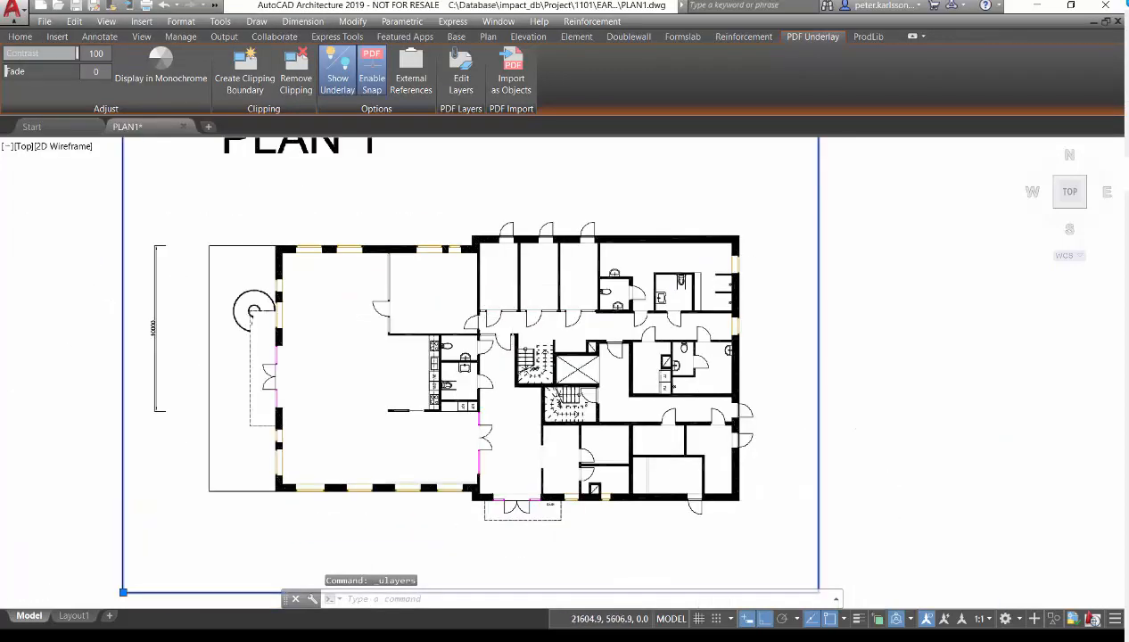
{"action": "scroll", "coordinate": [512, 317], "scroll_direction": "down", "scroll_amount": 1}
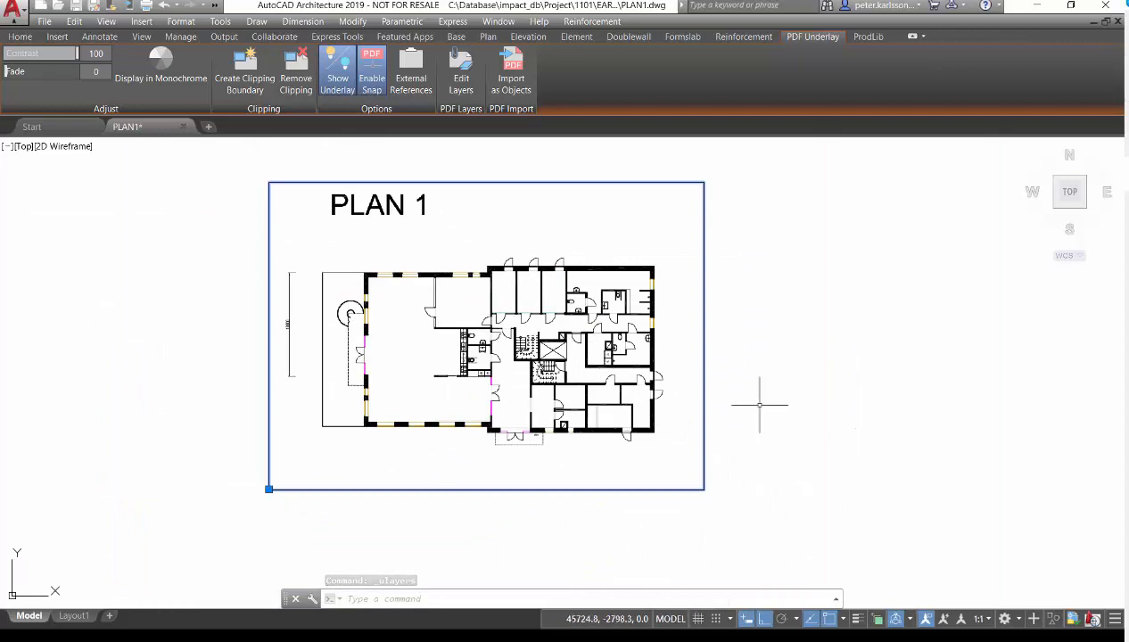
{"action": "right_click", "coordinate": [678, 398]}
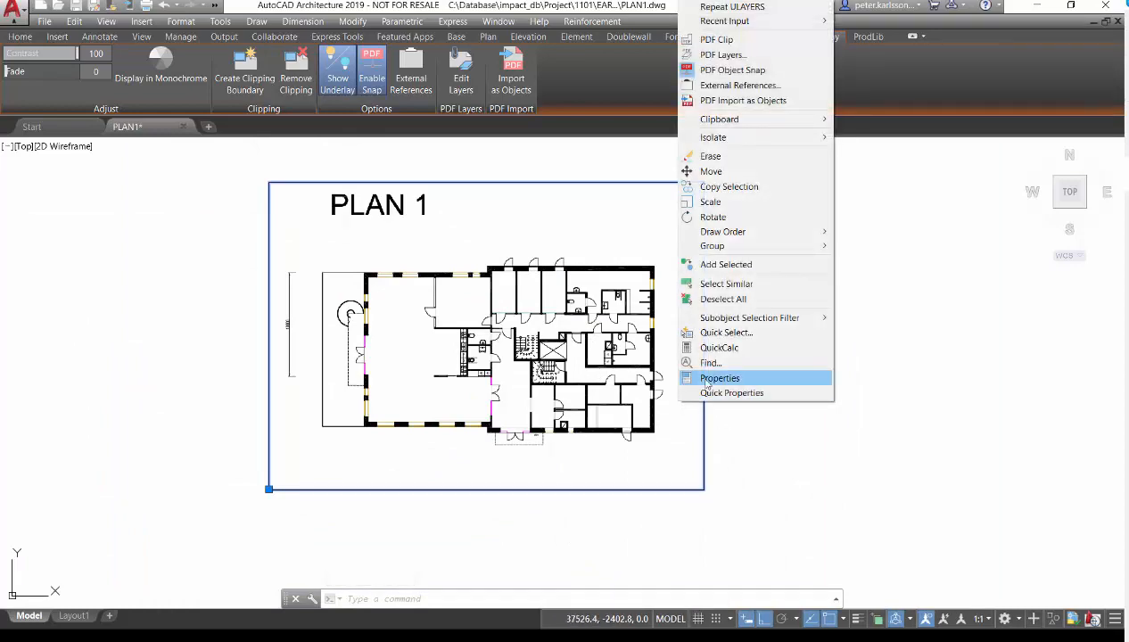
{"action": "left_click", "coordinate": [743, 100]}
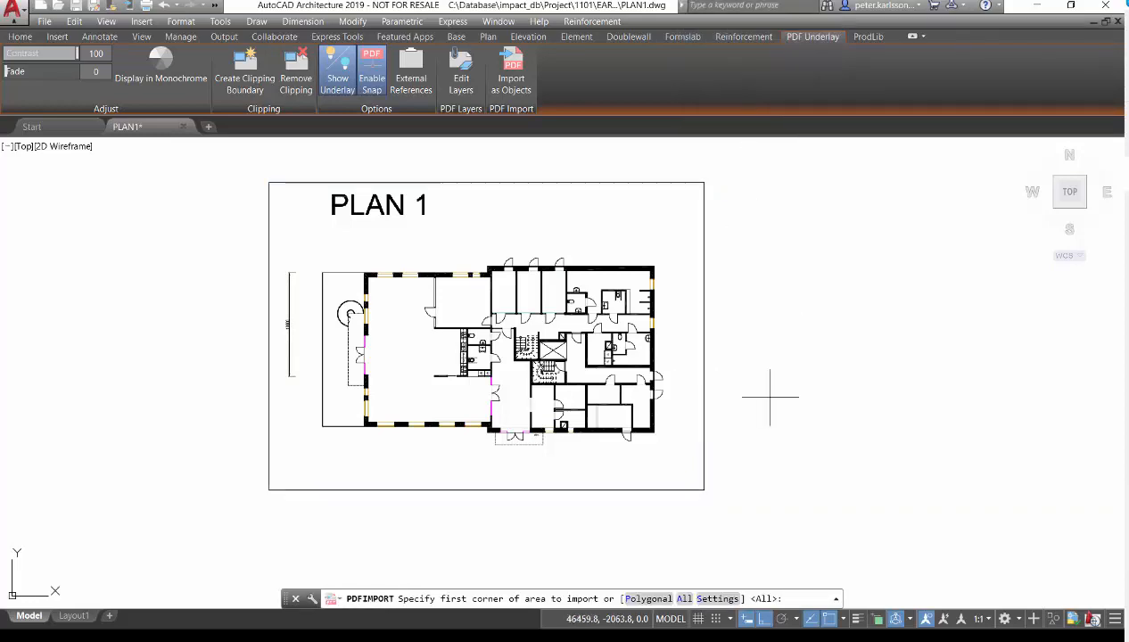
{"action": "left_click", "coordinate": [684, 598]}
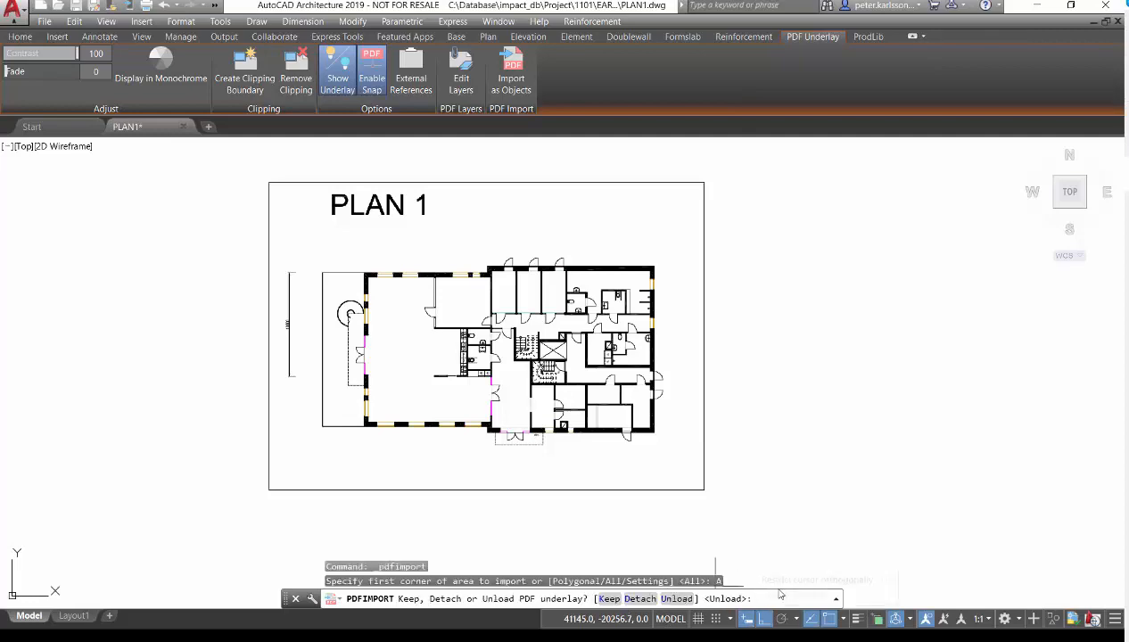
{"action": "left_click", "coordinate": [640, 598]}
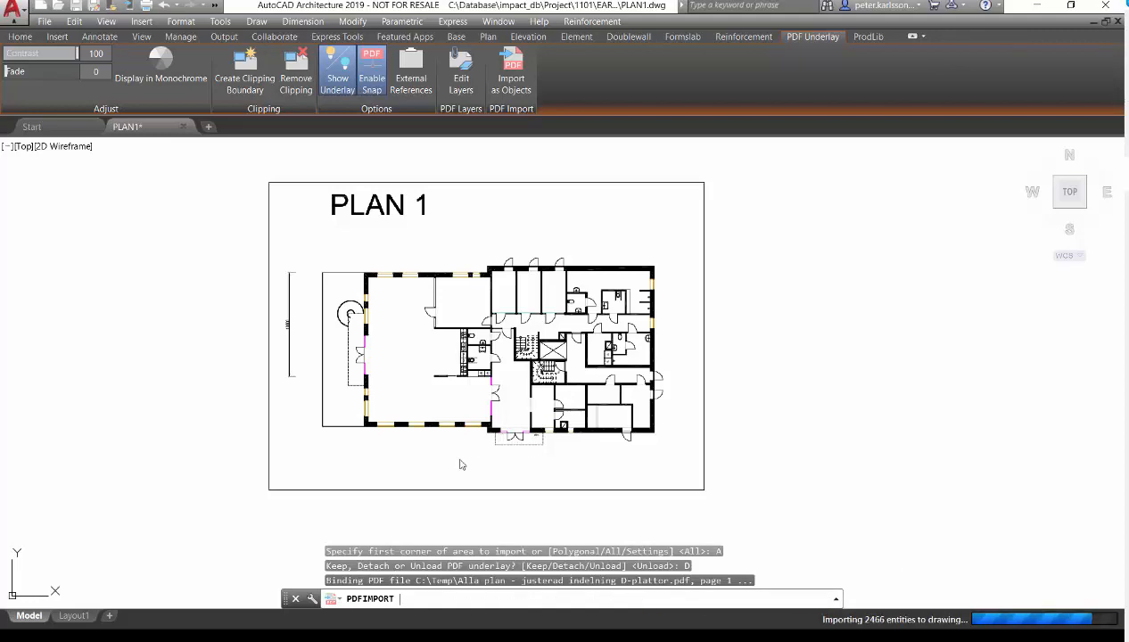
Start a polyline at the inner lower-left corner of the building's exterior walls.
{"action": "scroll", "coordinate": [460, 450], "scroll_direction": "up", "scroll_amount": 3}
{"action": "scroll", "coordinate": [388, 465], "scroll_direction": "up", "scroll_amount": 3}
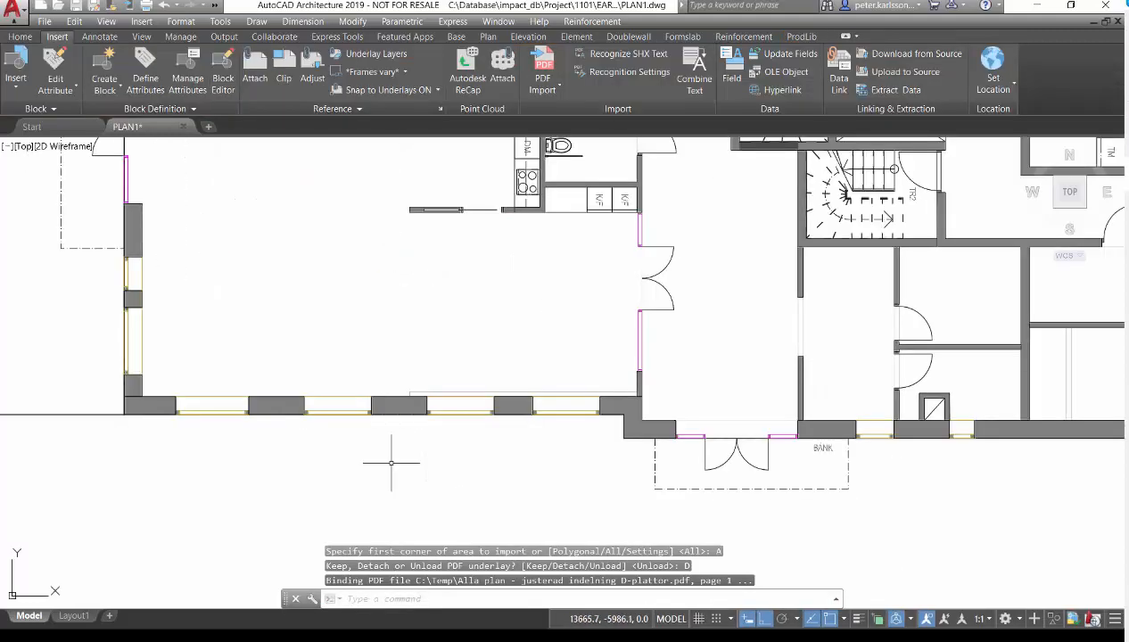
{"action": "scroll", "coordinate": [388, 467], "scroll_direction": "down", "scroll_amount": 6}
{"action": "scroll", "coordinate": [321, 463], "scroll_direction": "up", "scroll_amount": 6}
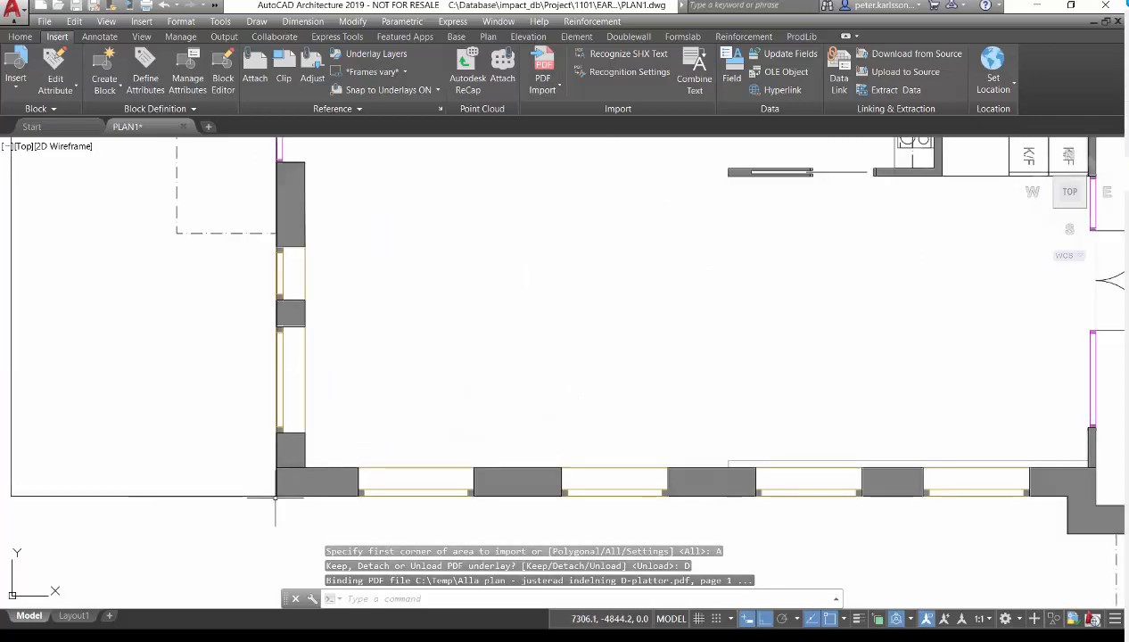
{"action": "scroll", "coordinate": [284, 477], "scroll_direction": "down", "scroll_amount": 6}
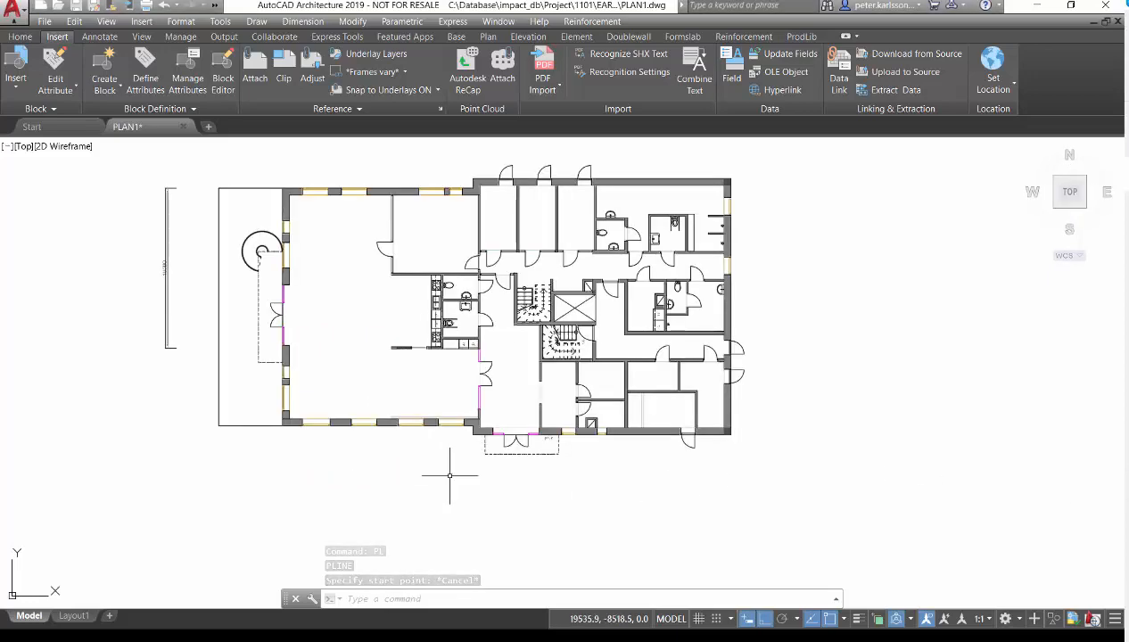
{"action": "scroll", "coordinate": [290, 451], "scroll_direction": "up", "scroll_amount": 2}
{"action": "type", "text": "p"}
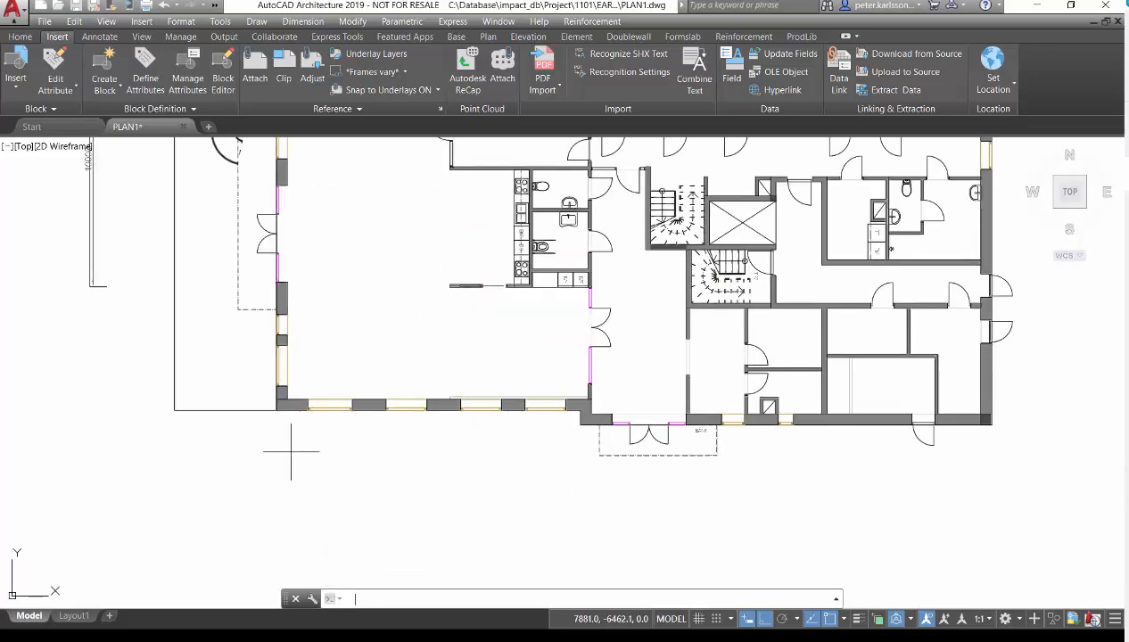
{"action": "type", "text": "pl"}
{"action": "key", "text": "Return"}
{"action": "scroll", "coordinate": [291, 451], "scroll_direction": "up", "scroll_amount": 8}
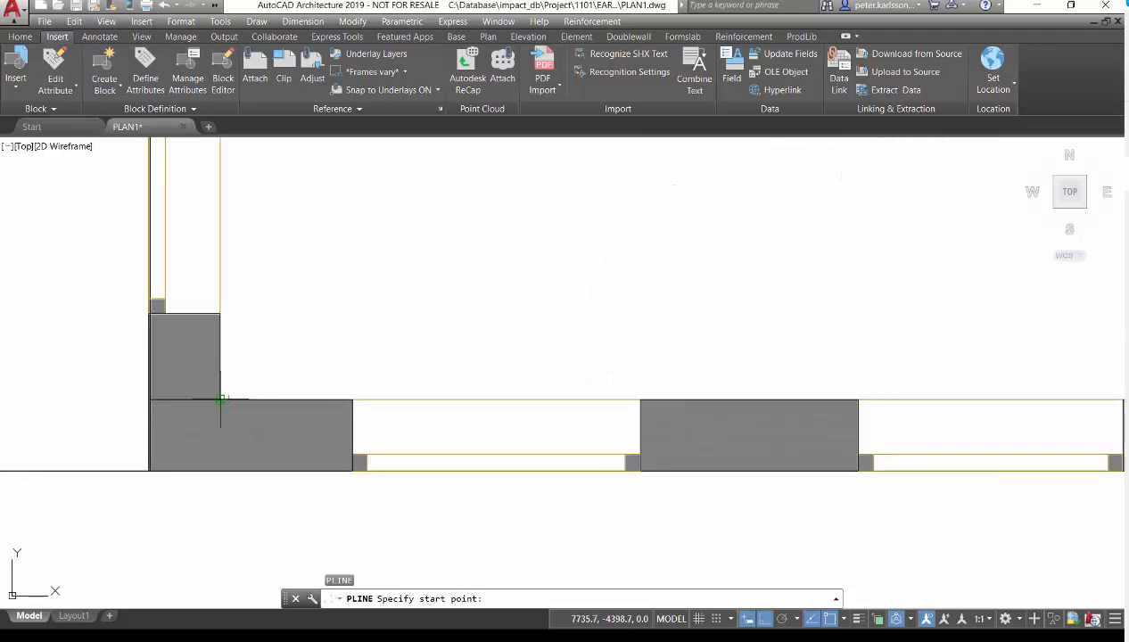
{"action": "left_click", "coordinate": [220, 398]}
Trace the polyline up the left exterior wall's inner face and along the upper wall to the facade offset.
{"action": "scroll", "coordinate": [223, 437], "scroll_direction": "down", "scroll_amount": 8}
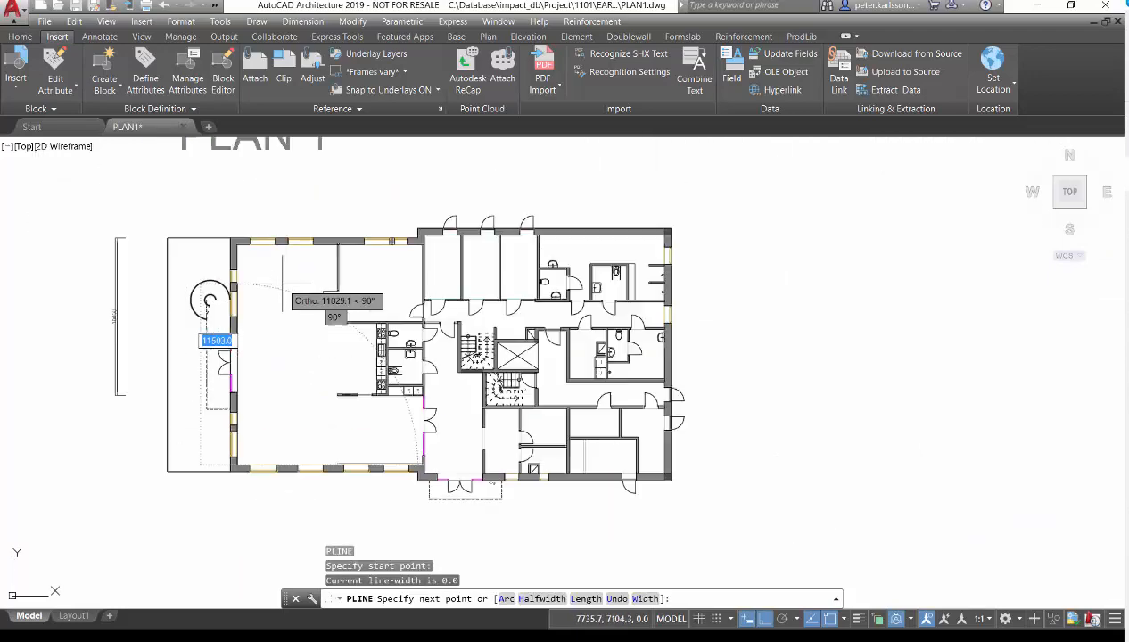
{"action": "scroll", "coordinate": [282, 284], "scroll_direction": "up", "scroll_amount": 8}
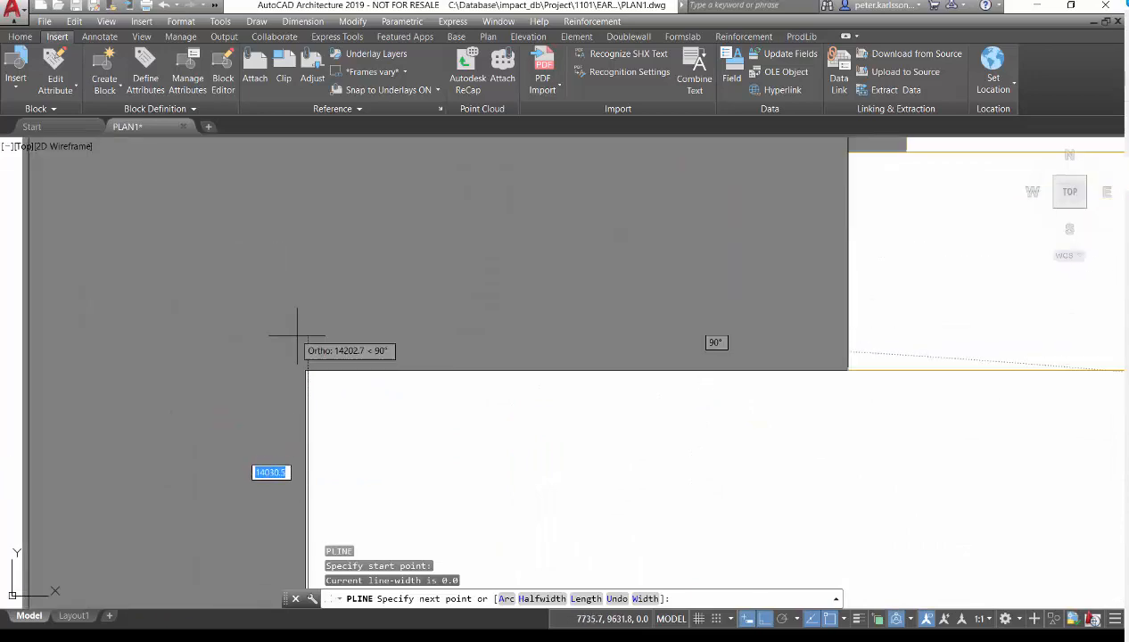
{"action": "left_click", "coordinate": [254, 341]}
{"action": "scroll", "coordinate": [116, 323], "scroll_direction": "down", "scroll_amount": 5}
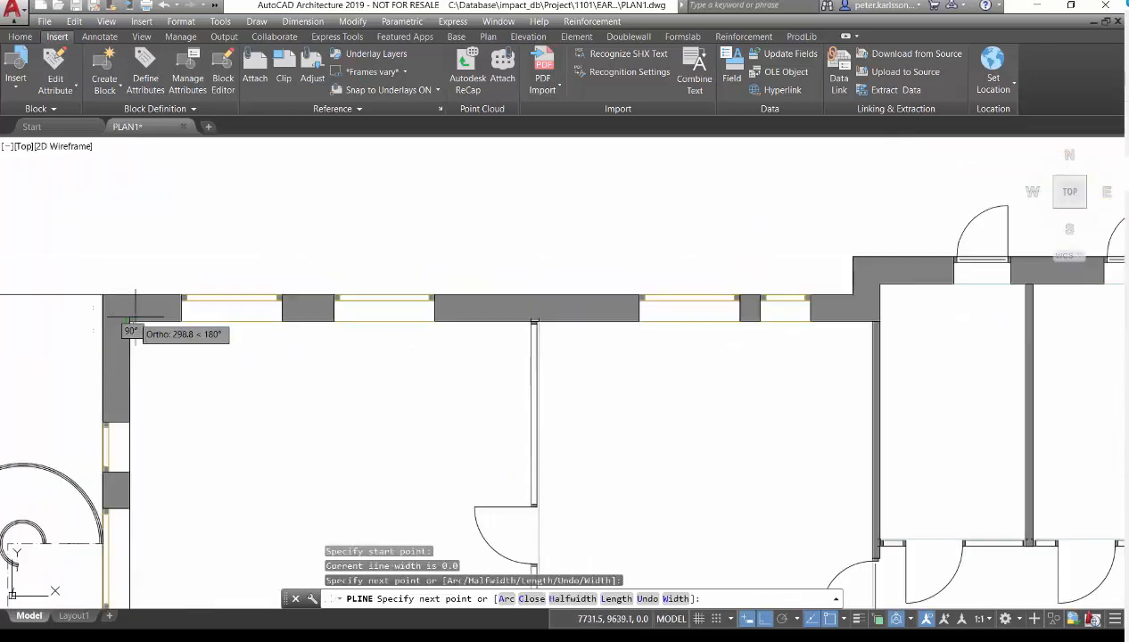
{"action": "scroll", "coordinate": [268, 312], "scroll_direction": "down", "scroll_amount": 3}
{"action": "scroll", "coordinate": [595, 295], "scroll_direction": "up", "scroll_amount": 10}
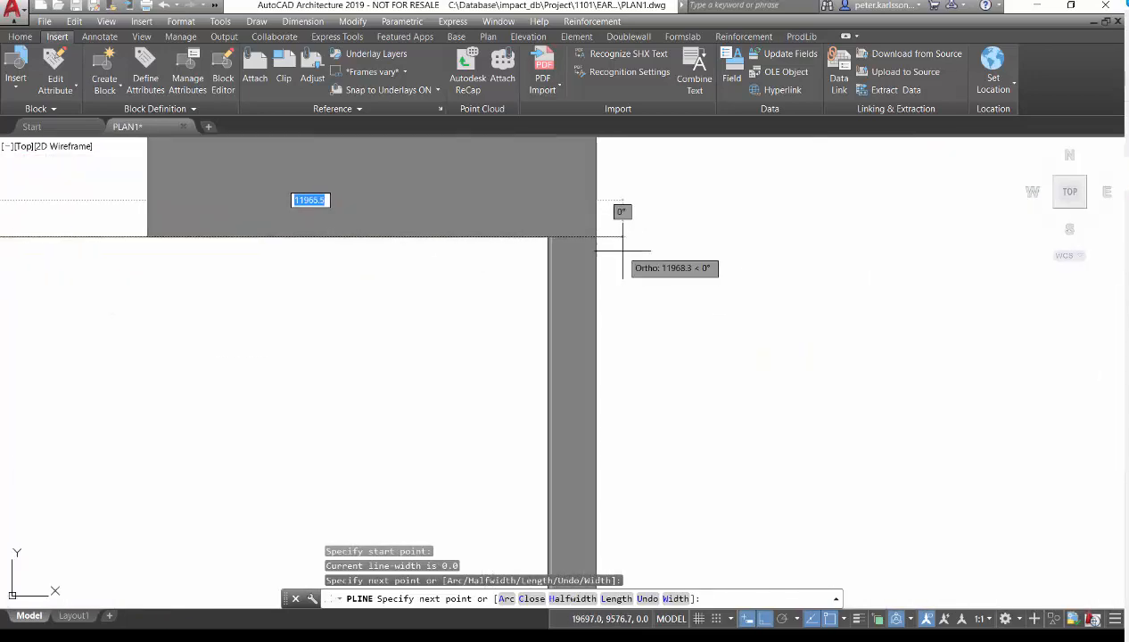
{"action": "left_click", "coordinate": [597, 236]}
Continue the polyline up the facade offset and along the upper wall's inner face to the building's upper-right inner corner.
{"action": "scroll", "coordinate": [571, 294], "scroll_direction": "down", "scroll_amount": 4}
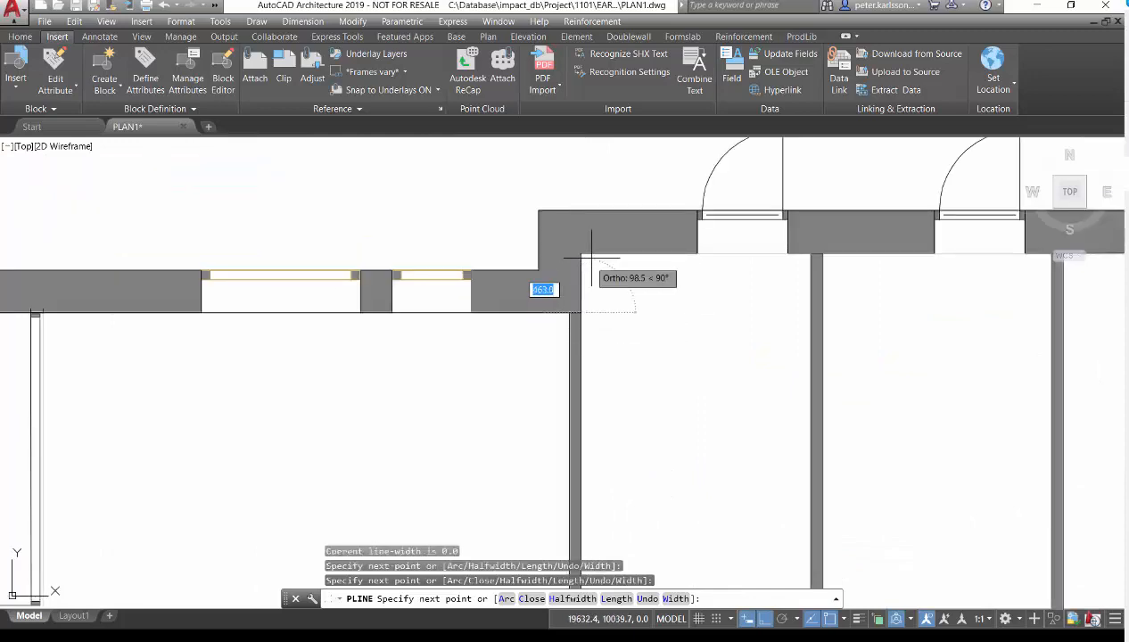
{"action": "scroll", "coordinate": [571, 254], "scroll_direction": "up", "scroll_amount": 4}
{"action": "left_click", "coordinate": [537, 244]}
{"action": "scroll", "coordinate": [344, 285], "scroll_direction": "down", "scroll_amount": 7}
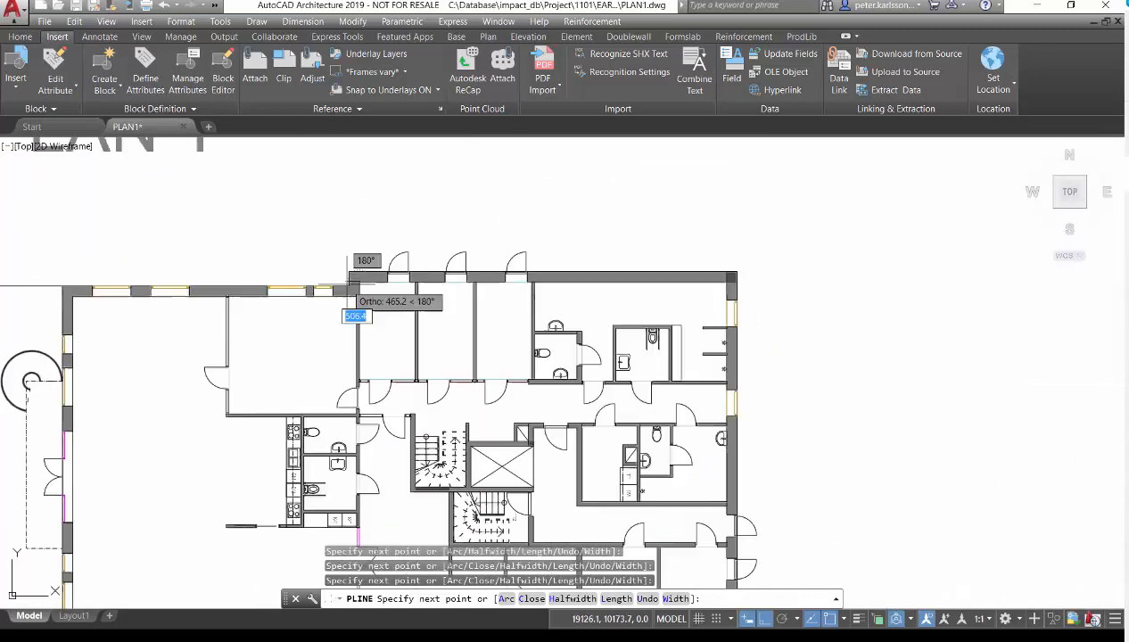
{"action": "scroll", "coordinate": [726, 282], "scroll_direction": "up", "scroll_amount": 6}
{"action": "scroll", "coordinate": [436, 179], "scroll_direction": "up", "scroll_amount": 2}
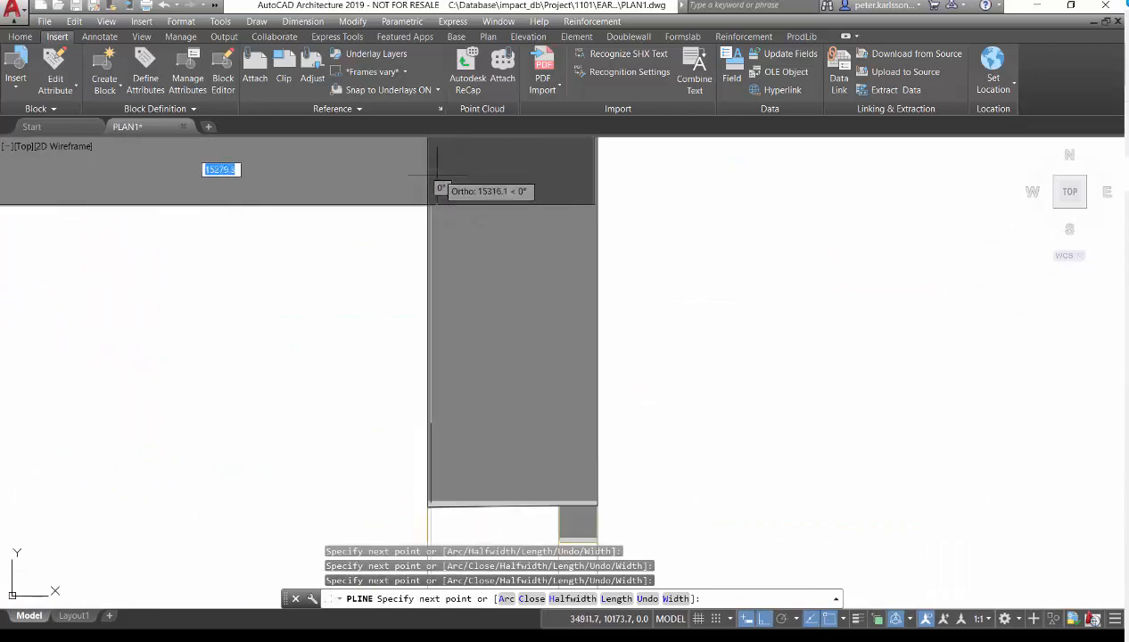
{"action": "scroll", "coordinate": [428, 198], "scroll_direction": "up", "scroll_amount": 5}
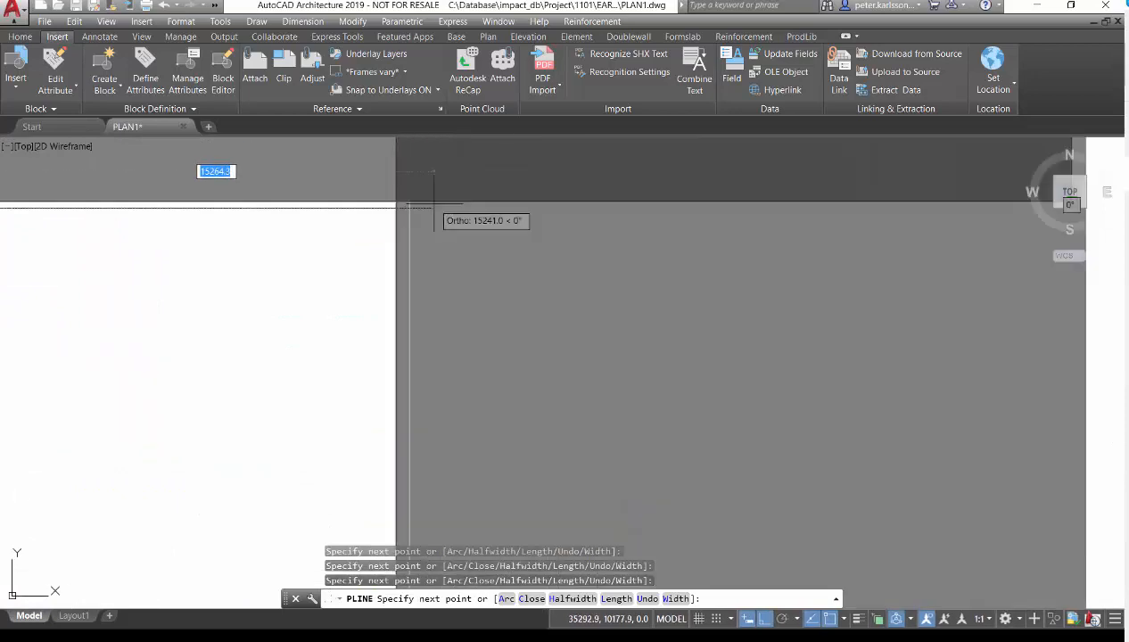
{"action": "left_click", "coordinate": [391, 187]}
Run the polyline down the right exterior wall's inner face and along the lower wall to the lower facade offset.
{"action": "scroll", "coordinate": [465, 192], "scroll_direction": "down", "scroll_amount": 6}
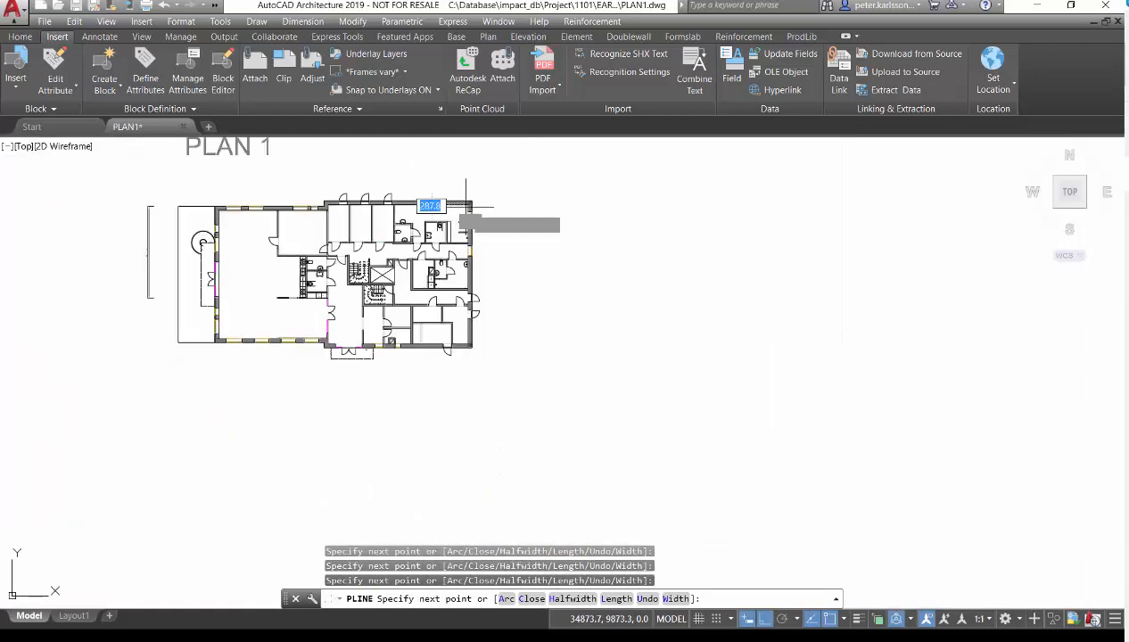
{"action": "scroll", "coordinate": [535, 303], "scroll_direction": "up", "scroll_amount": 6}
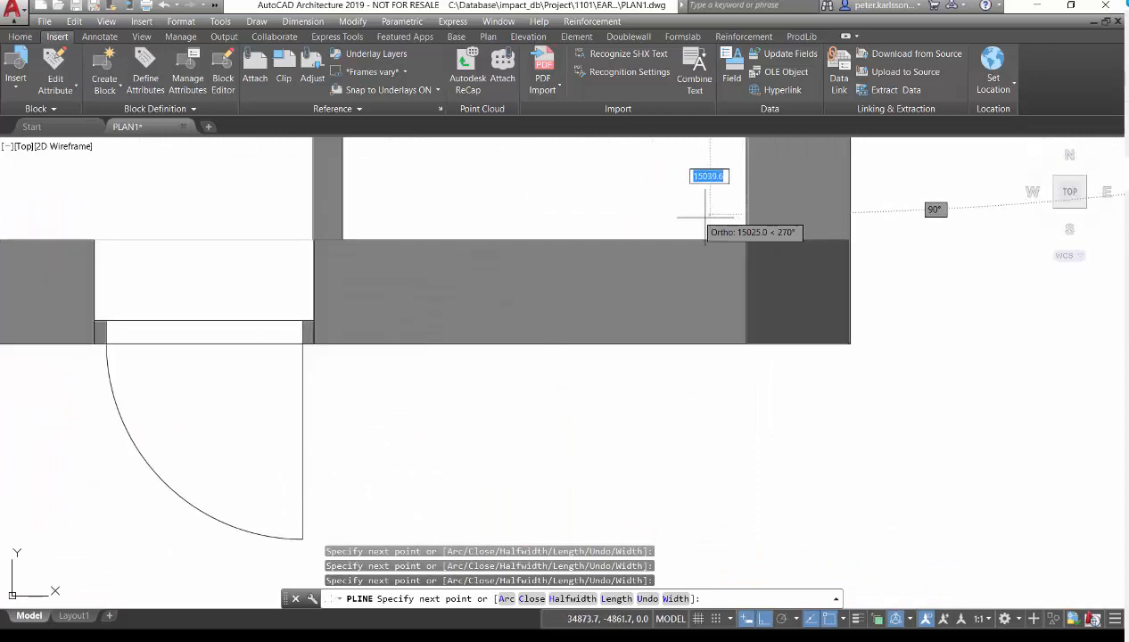
{"action": "scroll", "coordinate": [718, 223], "scroll_direction": "up", "scroll_amount": 4}
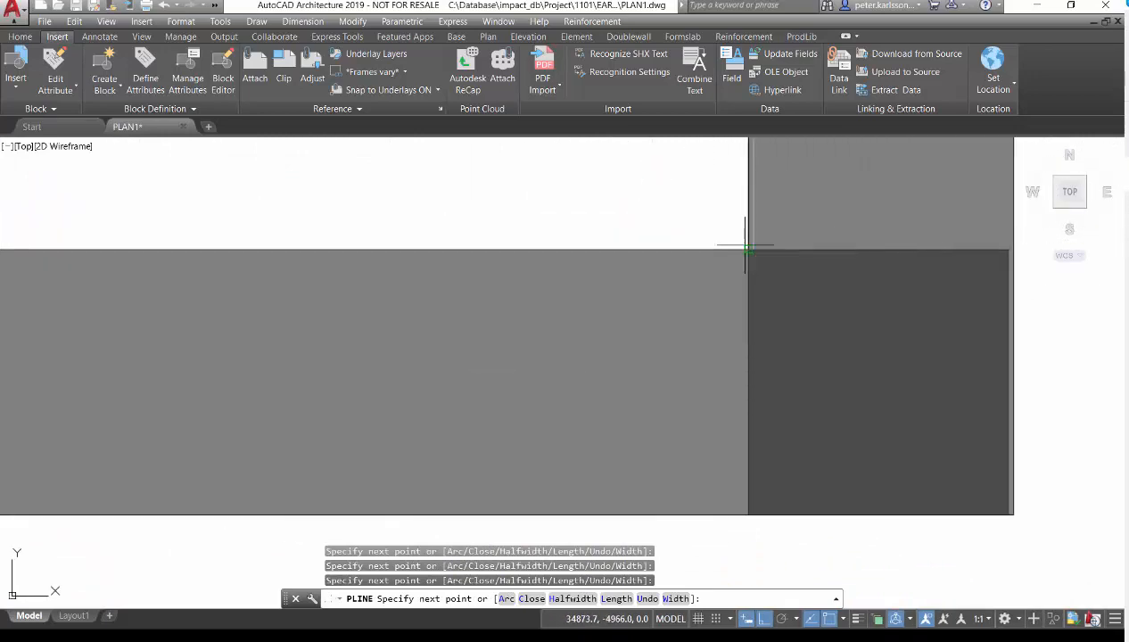
{"action": "scroll", "coordinate": [746, 245], "scroll_direction": "down", "scroll_amount": 6}
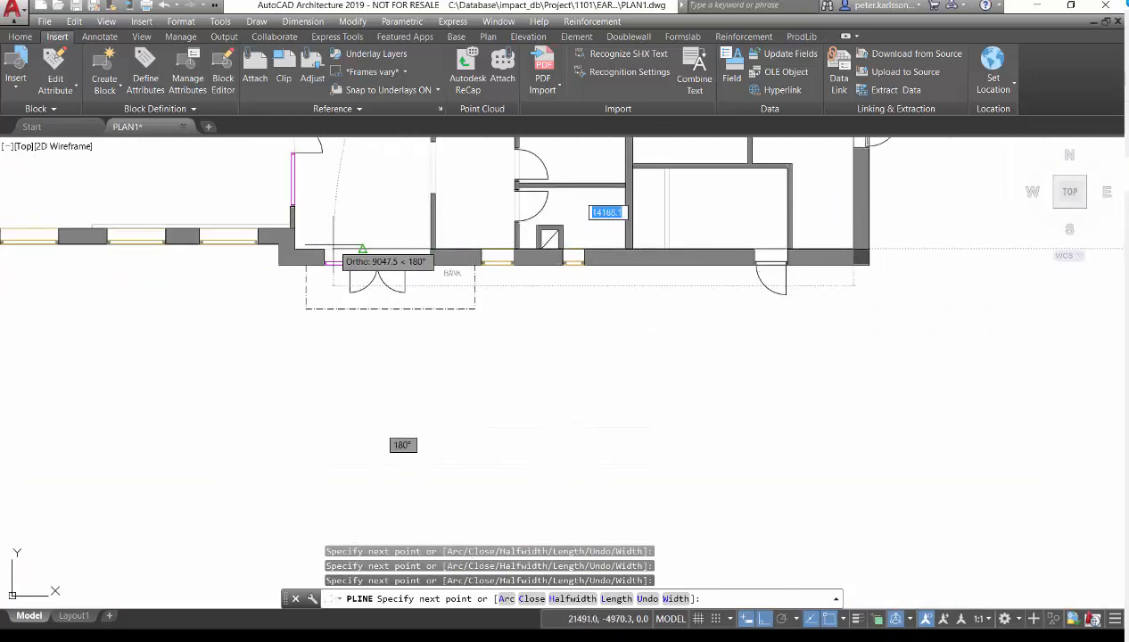
{"action": "scroll", "coordinate": [333, 244], "scroll_direction": "up", "scroll_amount": 5}
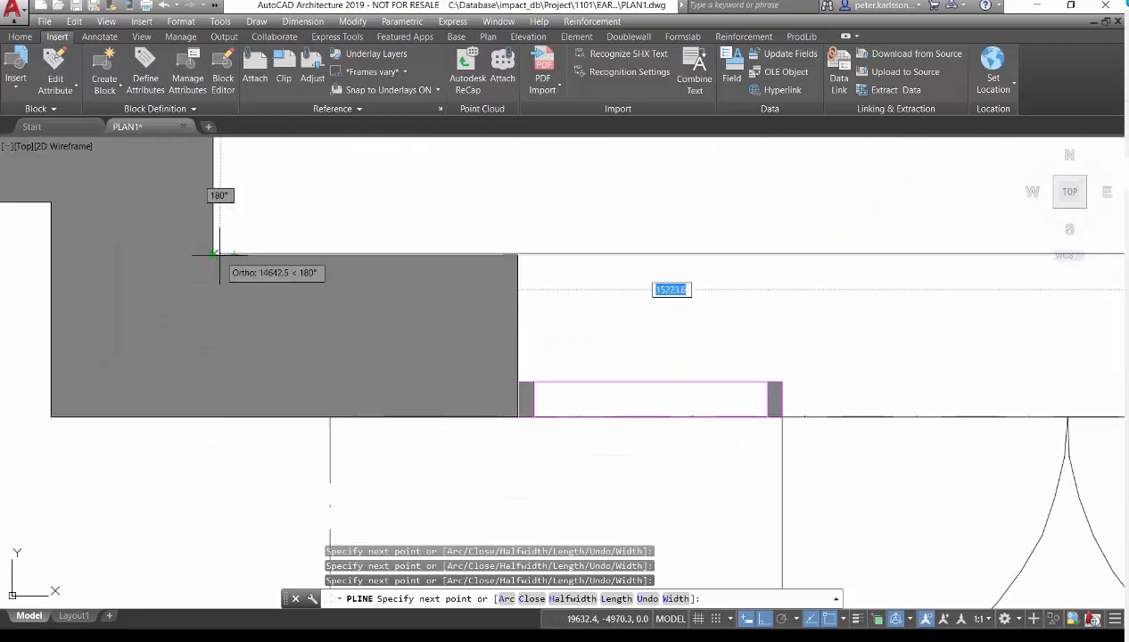
Trace the polyline up the lower facade offset to the left section's inner wall line, and close the outline.
{"action": "scroll", "coordinate": [268, 248], "scroll_direction": "down", "scroll_amount": 4}
{"action": "scroll", "coordinate": [323, 244], "scroll_direction": "up", "scroll_amount": 6}
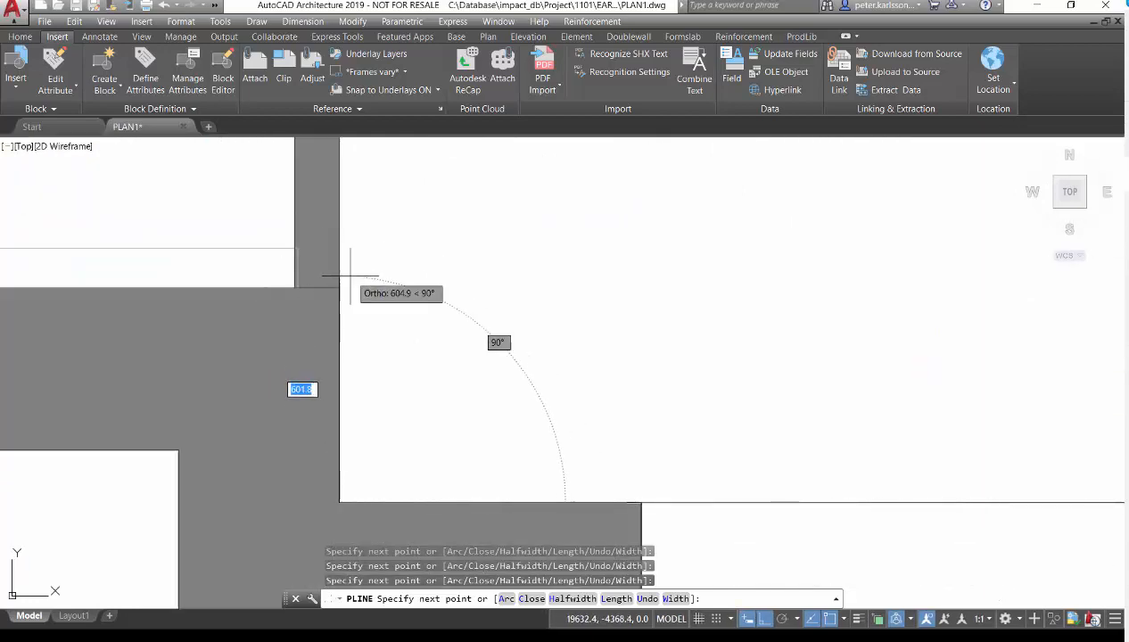
{"action": "scroll", "coordinate": [350, 277], "scroll_direction": "down", "scroll_amount": 5}
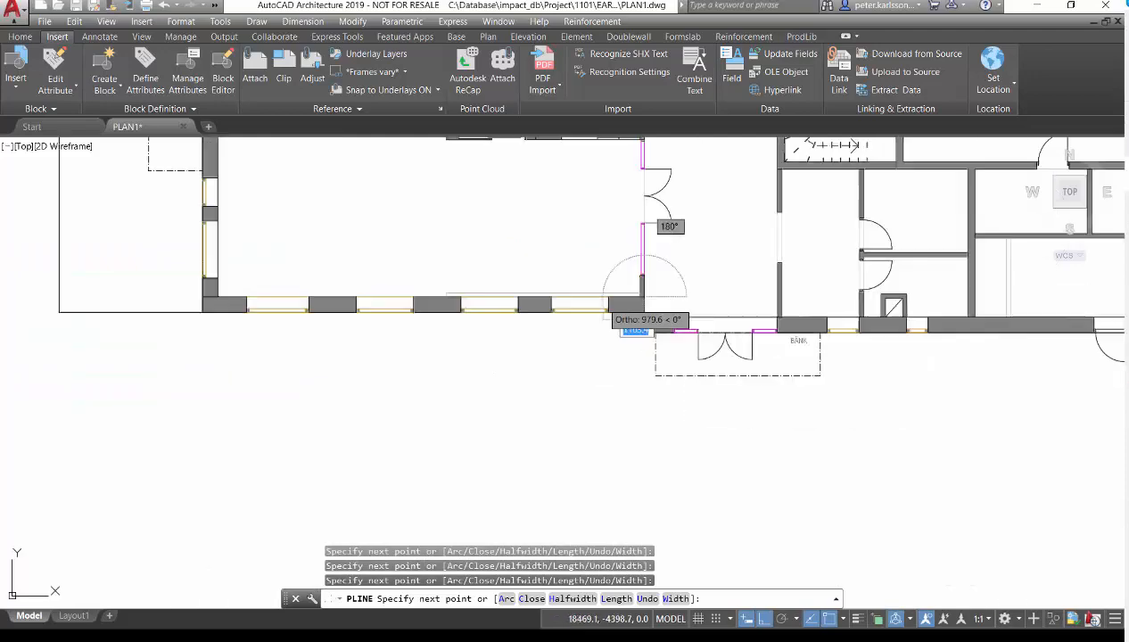
{"action": "scroll", "coordinate": [608, 314], "scroll_direction": "down", "scroll_amount": 3}
{"action": "type", "text": "c"}
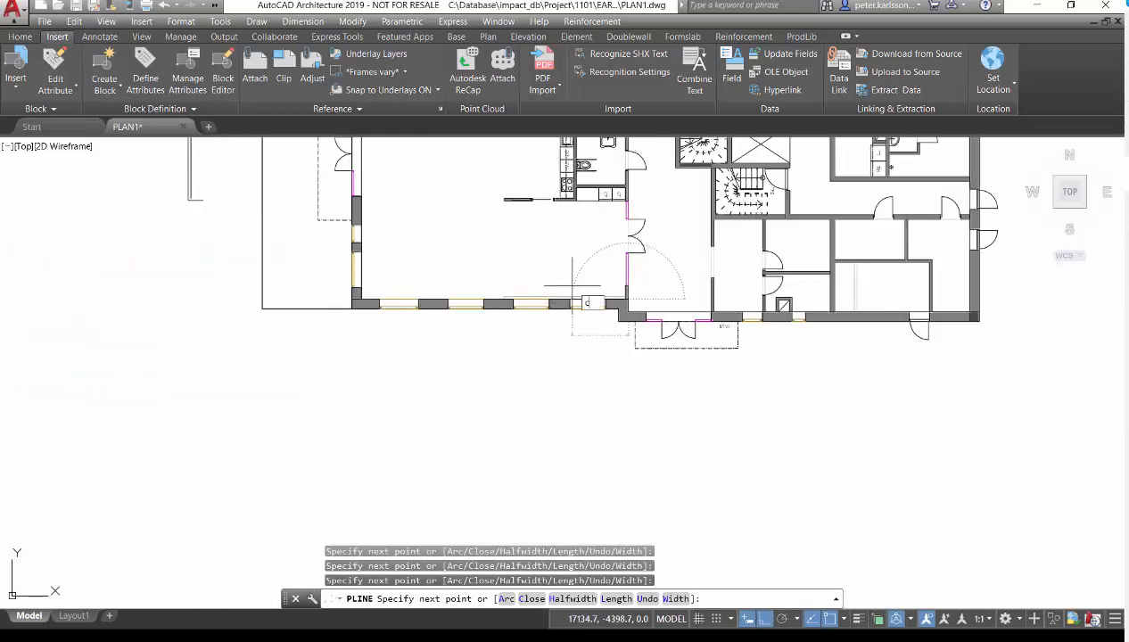
{"action": "key", "text": "Return"}
Highlight the closed polyline to check that it follows the exterior walls' inner faces all around, and clear the selection.
{"action": "scroll", "coordinate": [434, 304], "scroll_direction": "up", "scroll_amount": 3}
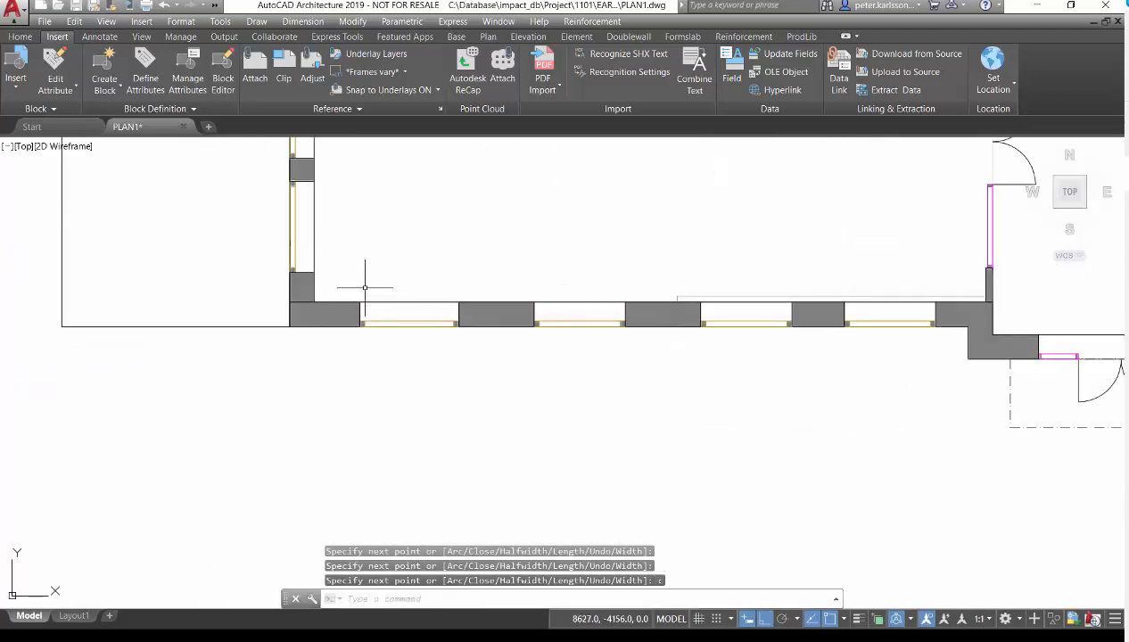
{"action": "left_click", "coordinate": [313, 234]}
{"action": "scroll", "coordinate": [367, 524], "scroll_direction": "down", "scroll_amount": 4}
{"action": "scroll", "coordinate": [386, 488], "scroll_direction": "down", "scroll_amount": 2}
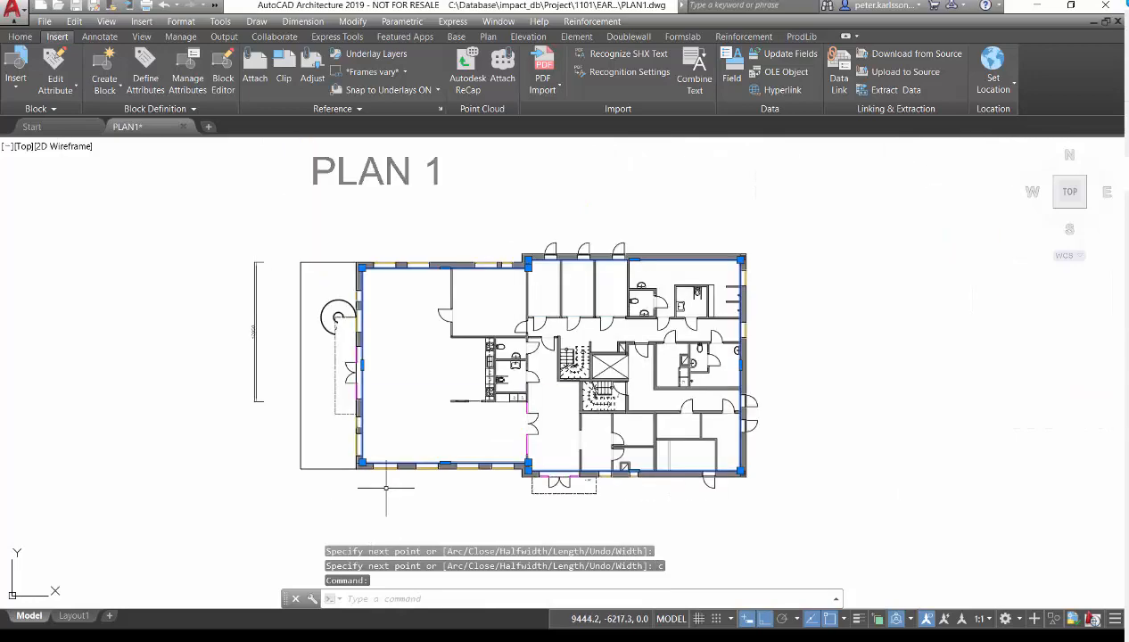
{"action": "key", "text": "Escape"}
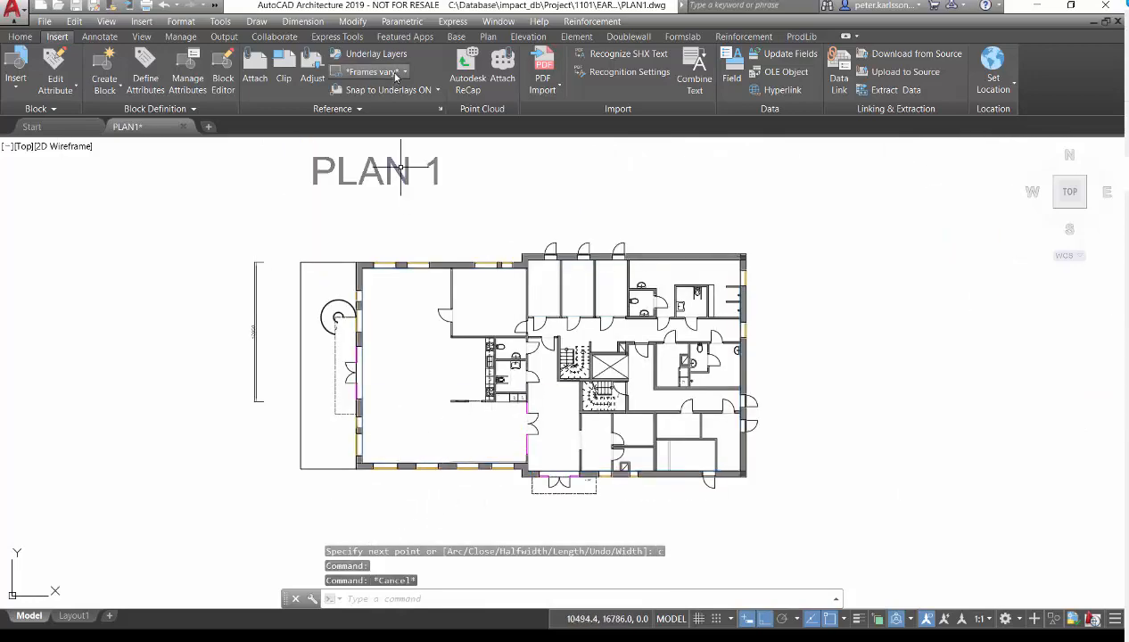
Start Draw Wall Outline for a sandwich wall and choose the SW42 wall definition in its properties.
{"action": "left_click", "coordinate": [488, 38]}
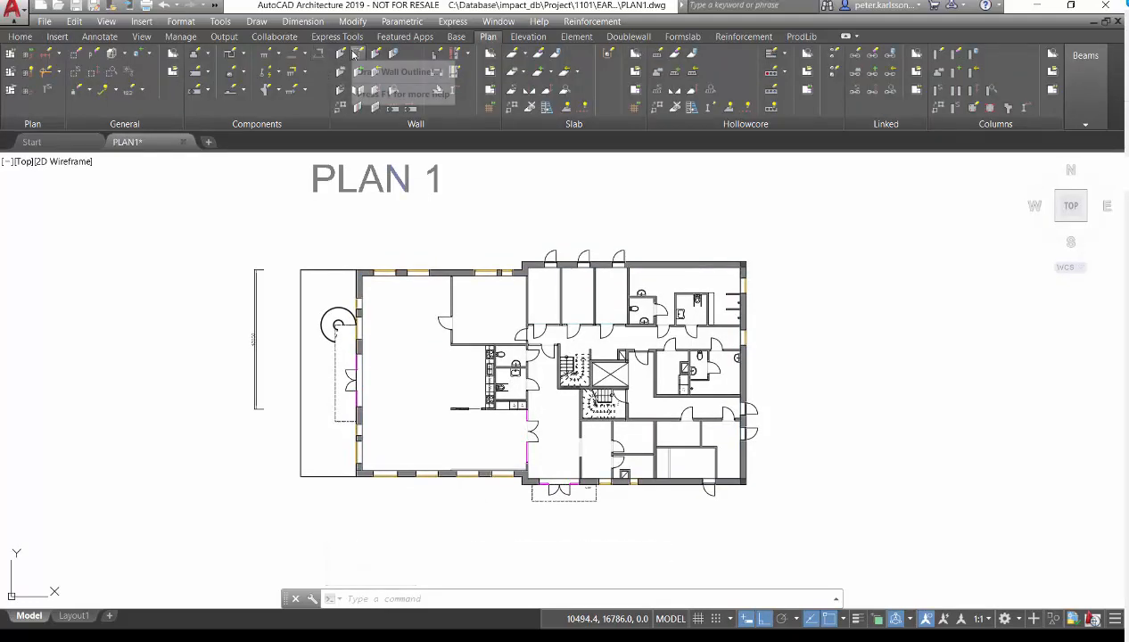
{"action": "left_click", "coordinate": [356, 53]}
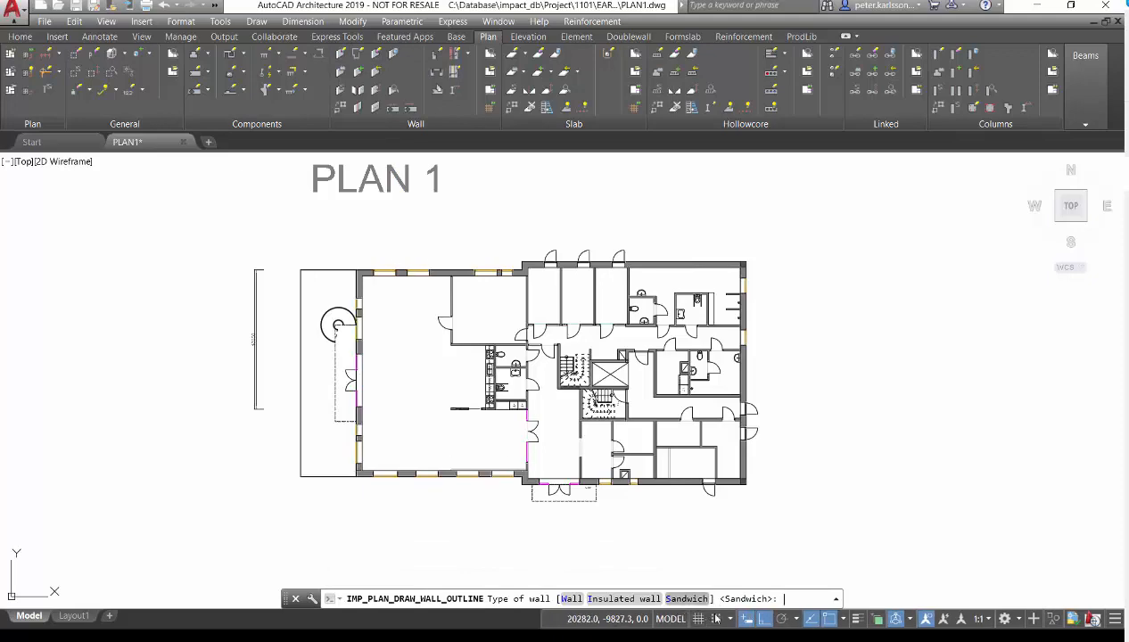
{"action": "type", "text": "S"}
{"action": "key", "text": "Return"}
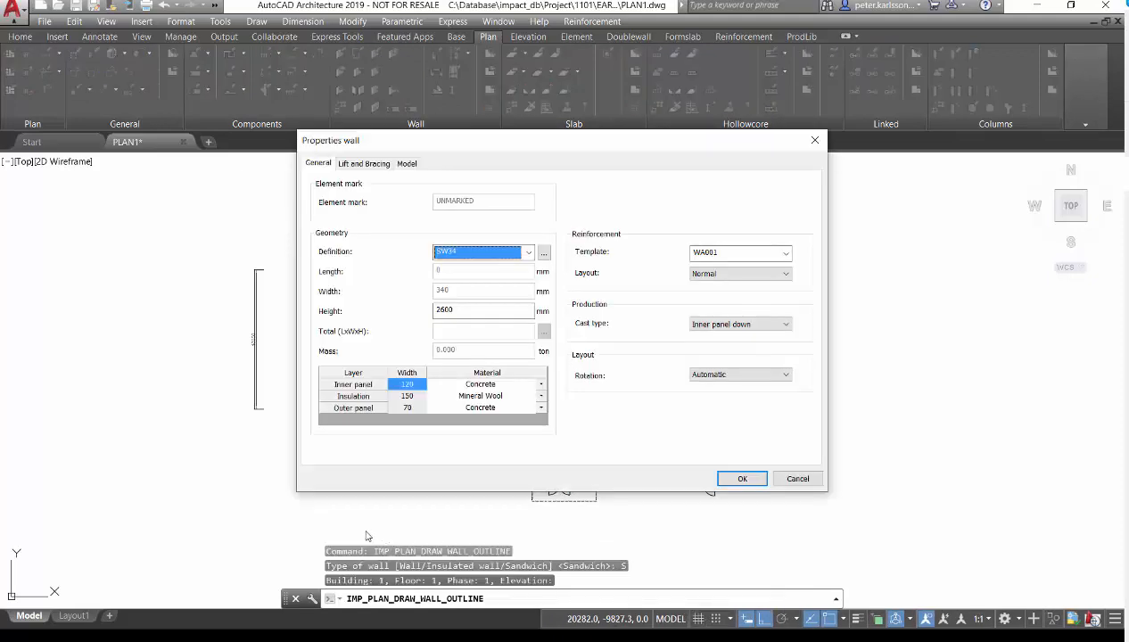
{"action": "left_click", "coordinate": [529, 253]}
{"action": "left_click", "coordinate": [508, 281]}
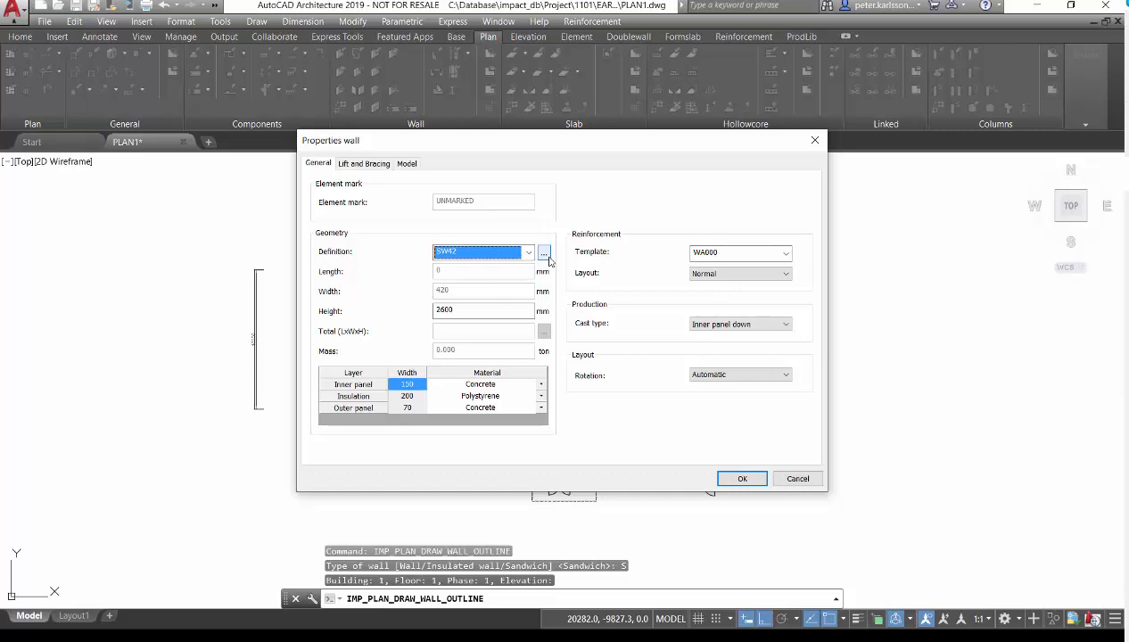
{"action": "left_click", "coordinate": [742, 481]}
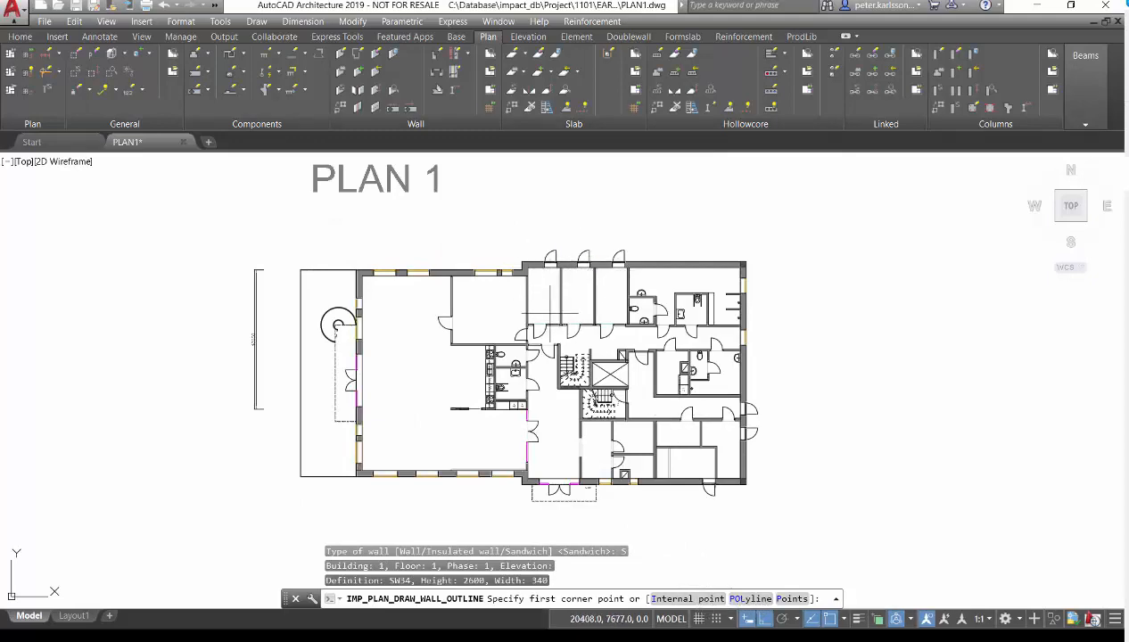
Use the traced inner wall polyline as the path for the wall outline, and keep the polyline instead of erasing it.
{"action": "left_click", "coordinate": [753, 598]}
{"action": "scroll", "coordinate": [370, 373], "scroll_direction": "up", "scroll_amount": 5}
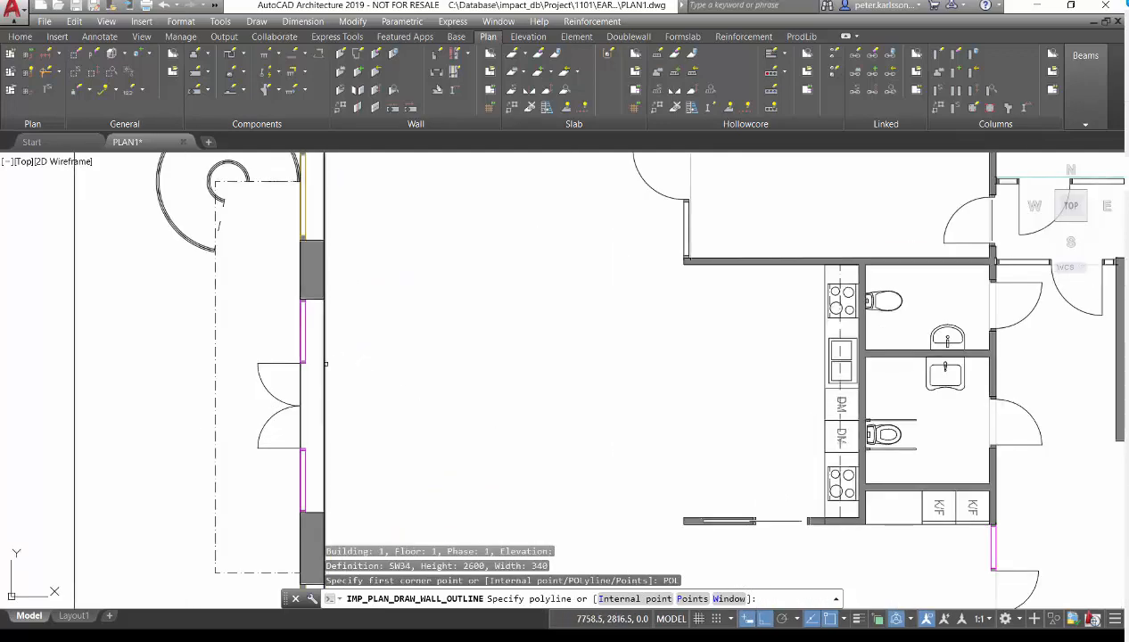
{"action": "left_click", "coordinate": [323, 361]}
{"action": "scroll", "coordinate": [362, 354], "scroll_direction": "down", "scroll_amount": 3}
{"action": "scroll", "coordinate": [368, 355], "scroll_direction": "down", "scroll_amount": 4}
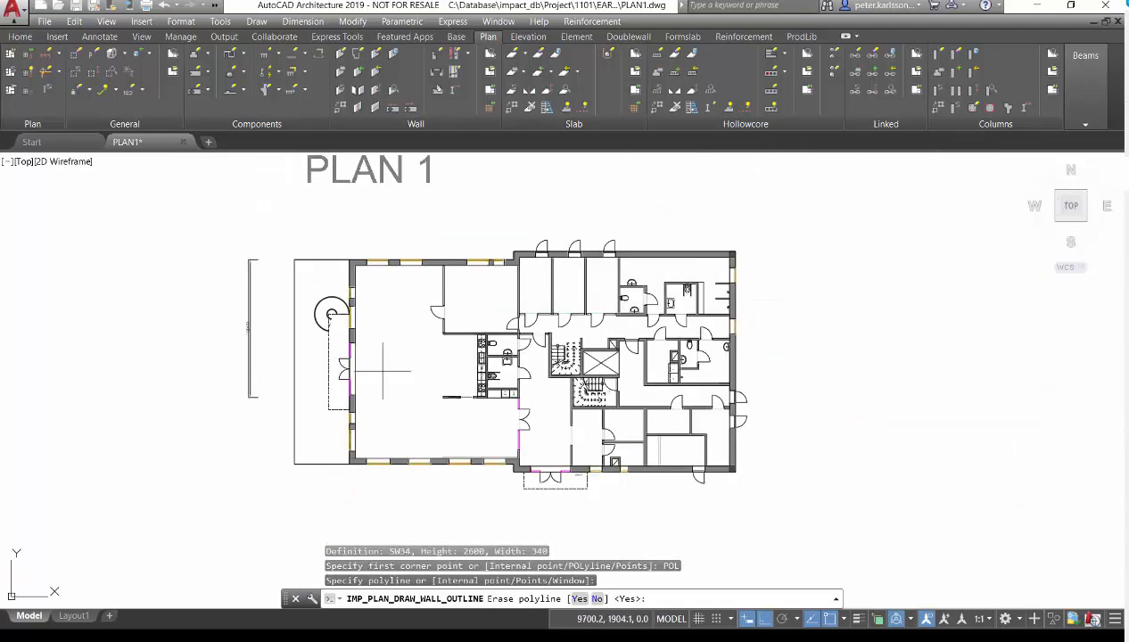
{"action": "scroll", "coordinate": [375, 373], "scroll_direction": "up", "scroll_amount": 2}
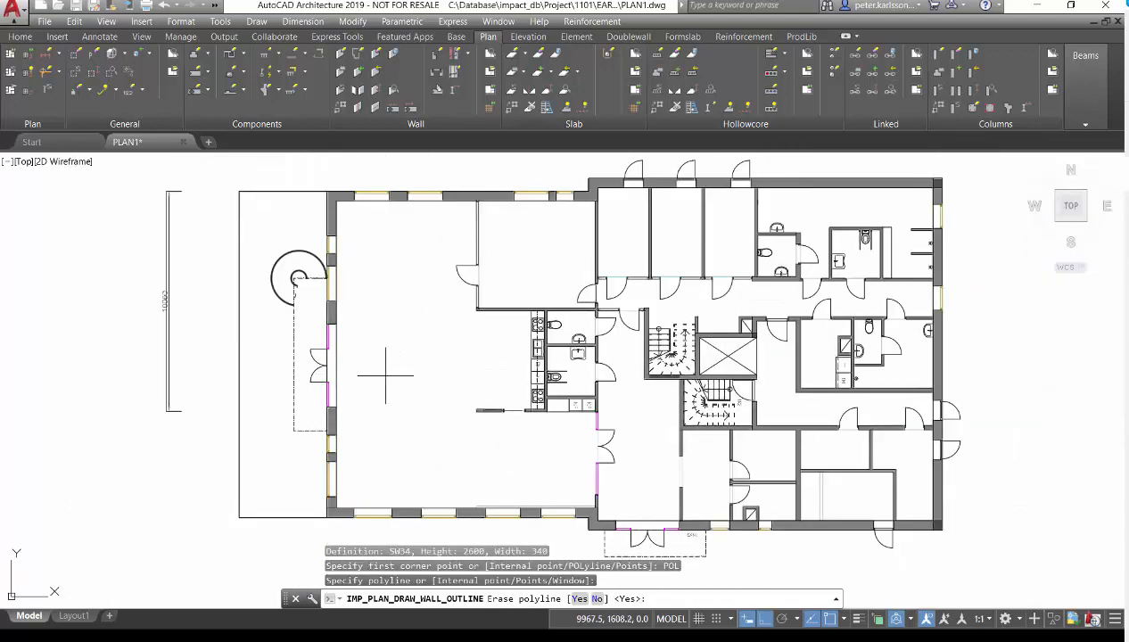
{"action": "type", "text": "n"}
{"action": "key", "text": "Return"}
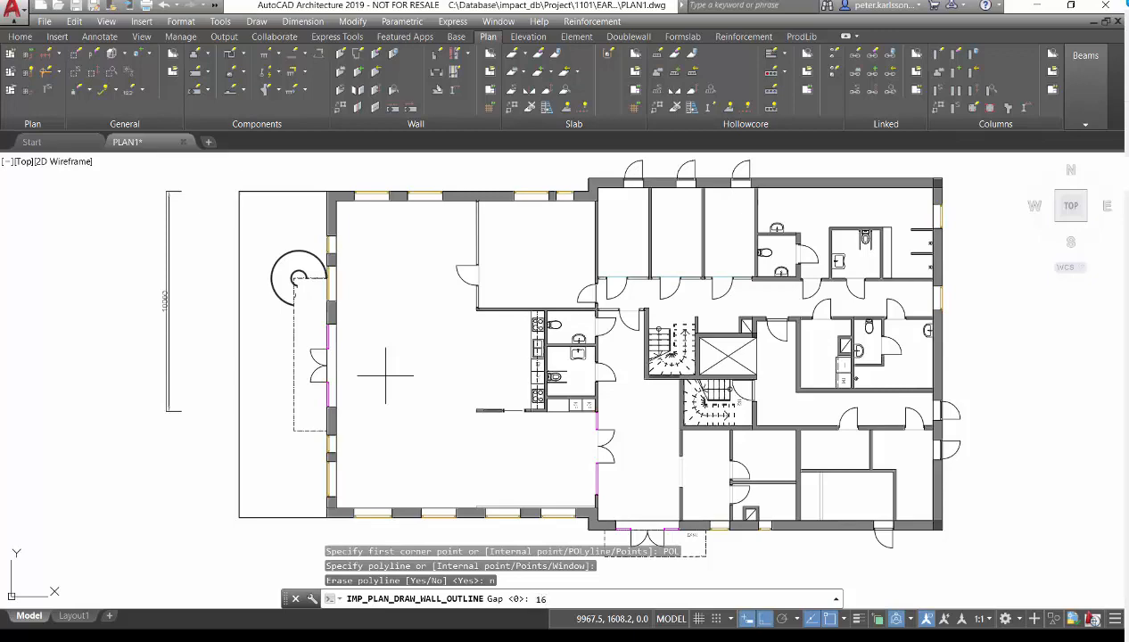
Set the gap between wall elements to 16 and choose the straight left/right endcap WD42-3001.
{"action": "type", "text": "16"}
{"action": "key", "text": "Return"}
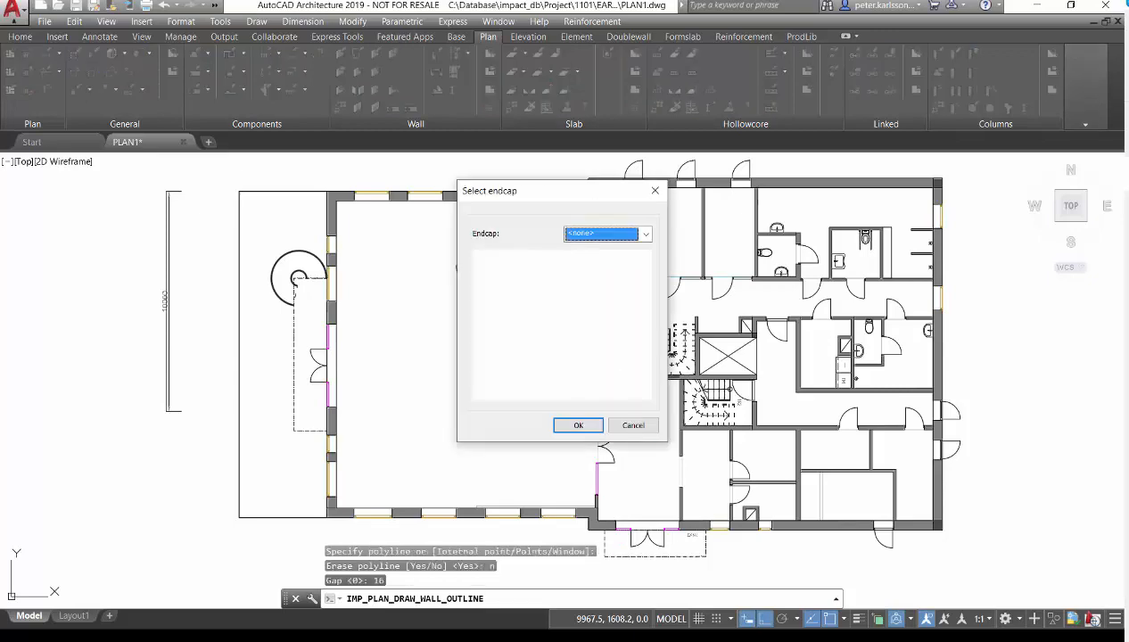
{"action": "left_click", "coordinate": [646, 234]}
{"action": "scroll", "coordinate": [629, 303], "scroll_direction": "up", "scroll_amount": 3}
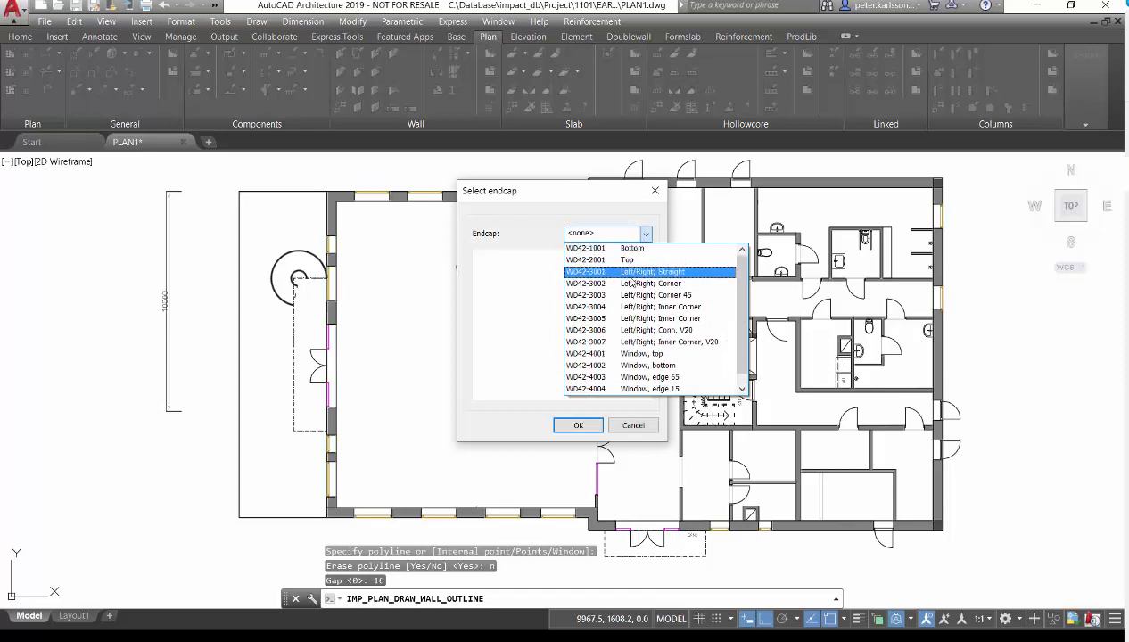
{"action": "left_click", "coordinate": [617, 249]}
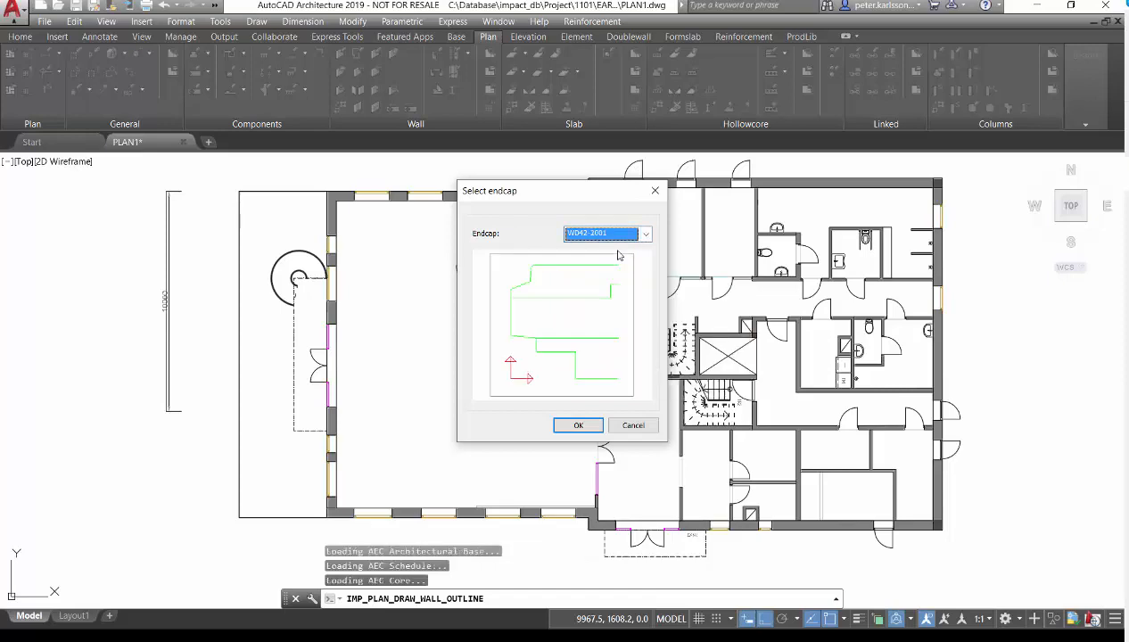
{"action": "key", "text": "Down"}
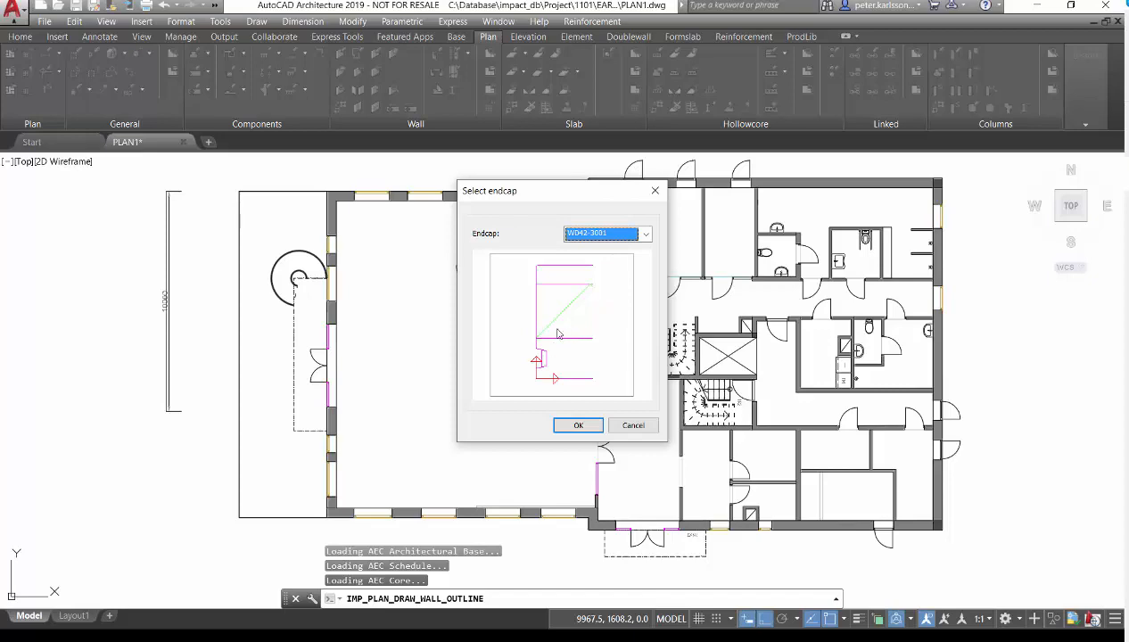
{"action": "left_click", "coordinate": [574, 425]}
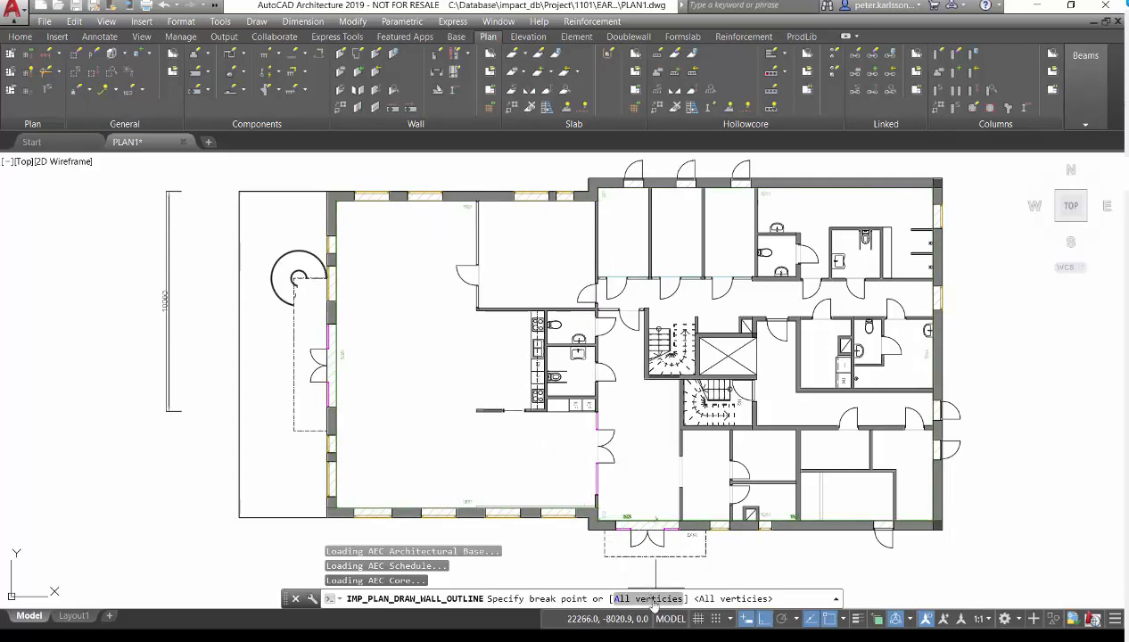
Break the wall outline into elements at all vertices of the polyline.
{"action": "scroll", "coordinate": [483, 535], "scroll_direction": "up", "scroll_amount": 2}
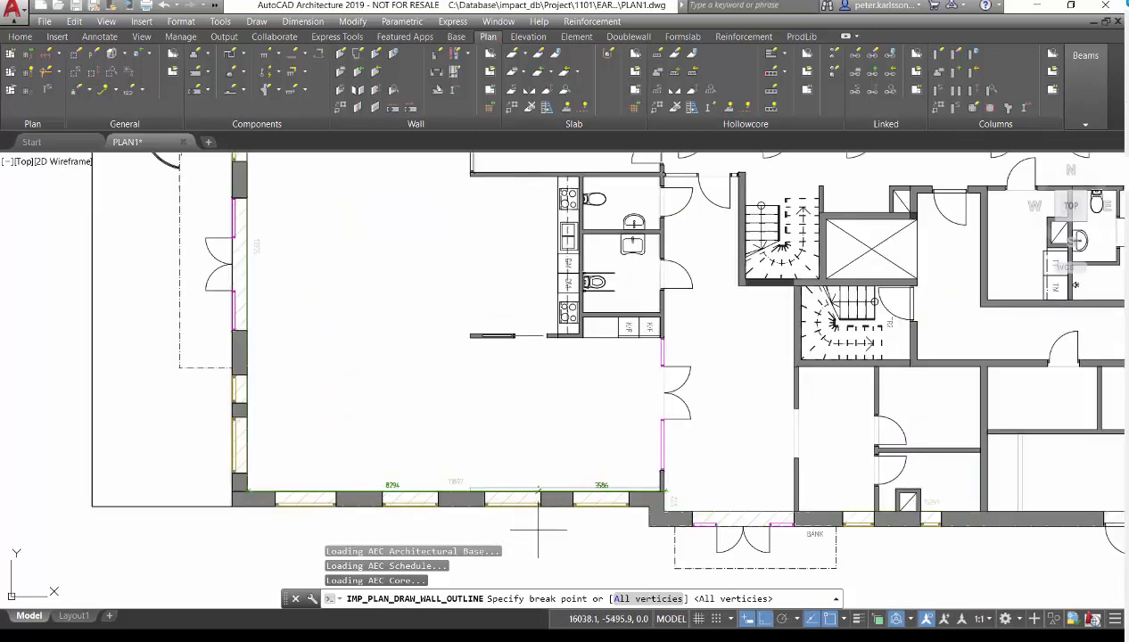
{"action": "scroll", "coordinate": [538, 528], "scroll_direction": "up", "scroll_amount": 4}
{"action": "scroll", "coordinate": [453, 513], "scroll_direction": "down", "scroll_amount": 2}
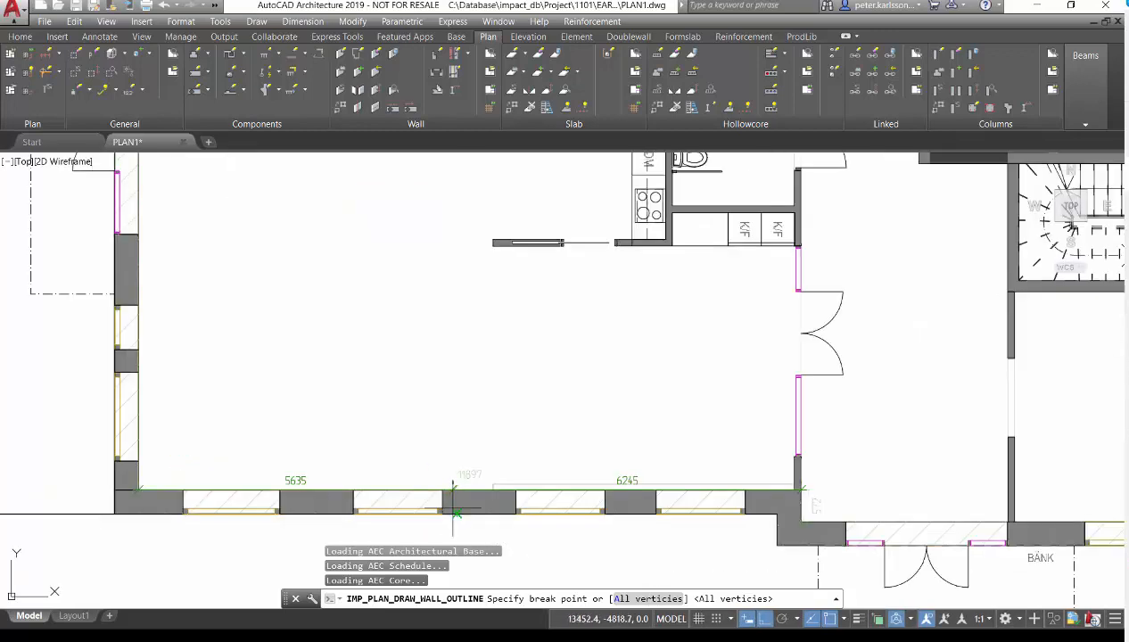
{"action": "scroll", "coordinate": [453, 512], "scroll_direction": "down", "scroll_amount": 3}
{"action": "left_click", "coordinate": [649, 599]}
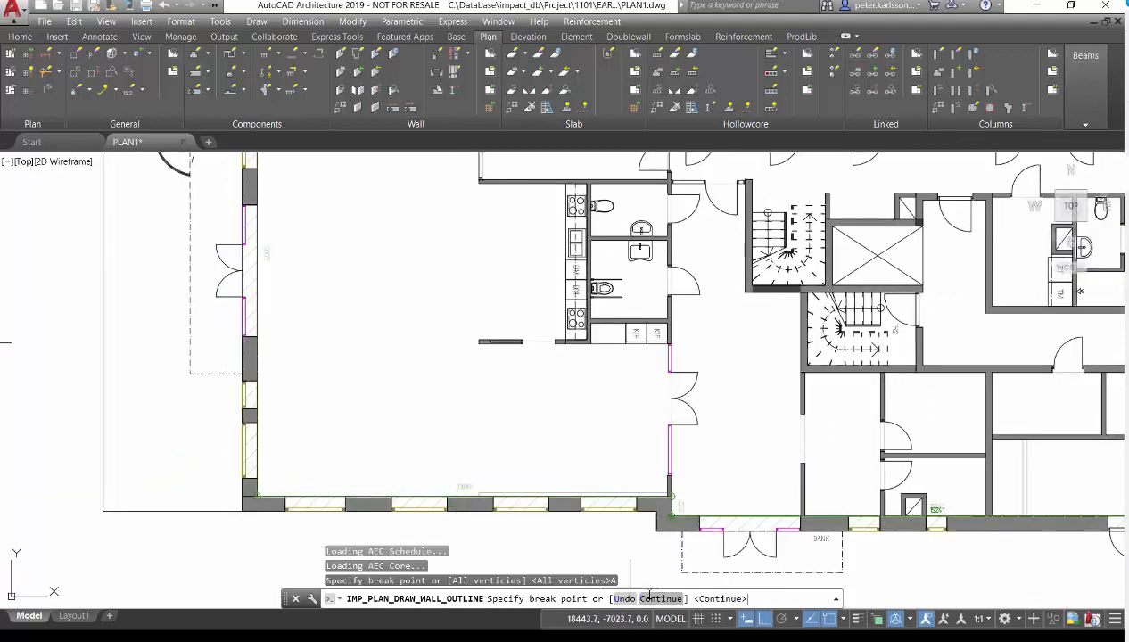
Add a break point on the left section's upper exterior wall, centred on the partition wall that meets it.
{"action": "scroll", "coordinate": [571, 533], "scroll_direction": "down", "scroll_amount": 3}
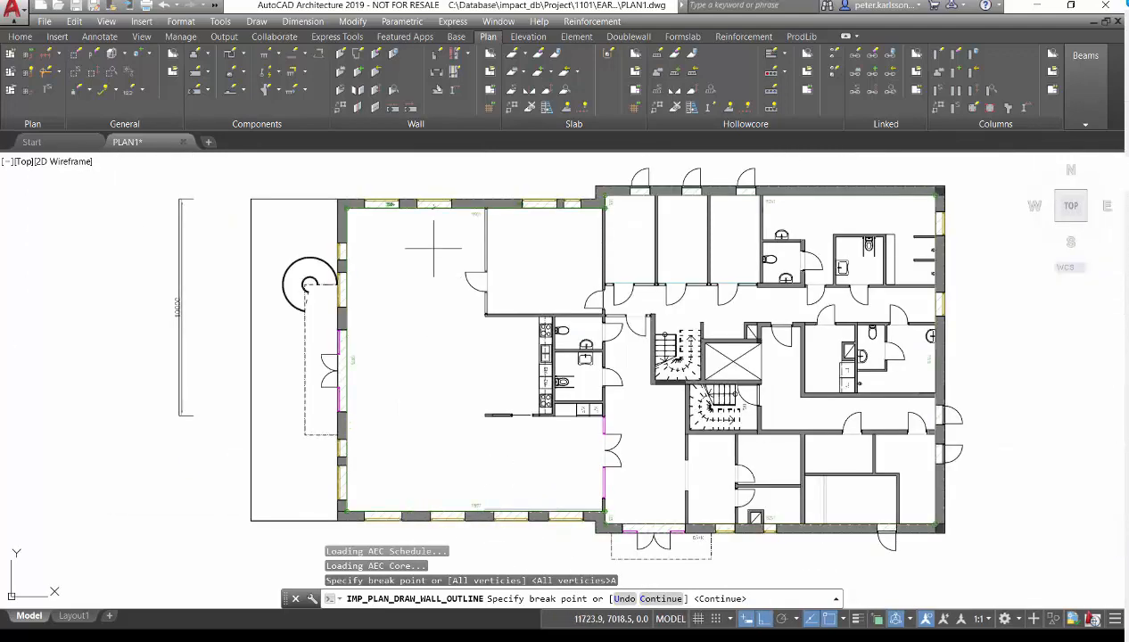
{"action": "scroll", "coordinate": [433, 248], "scroll_direction": "up", "scroll_amount": 6}
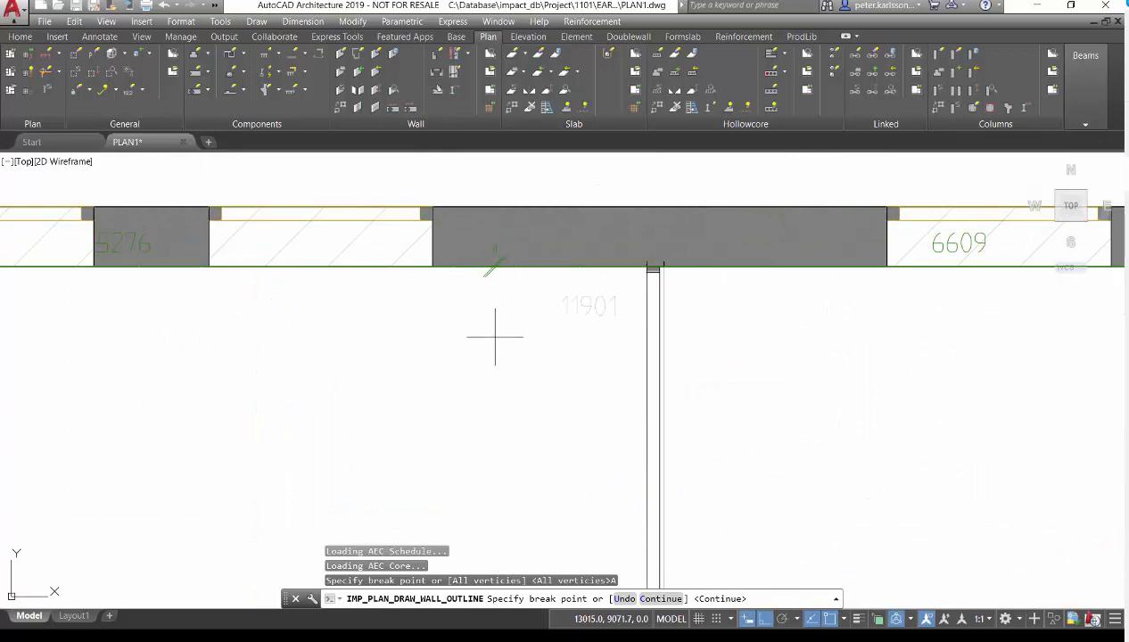
{"action": "scroll", "coordinate": [623, 236], "scroll_direction": "up", "scroll_amount": 3}
{"action": "scroll", "coordinate": [612, 234], "scroll_direction": "up", "scroll_amount": 3}
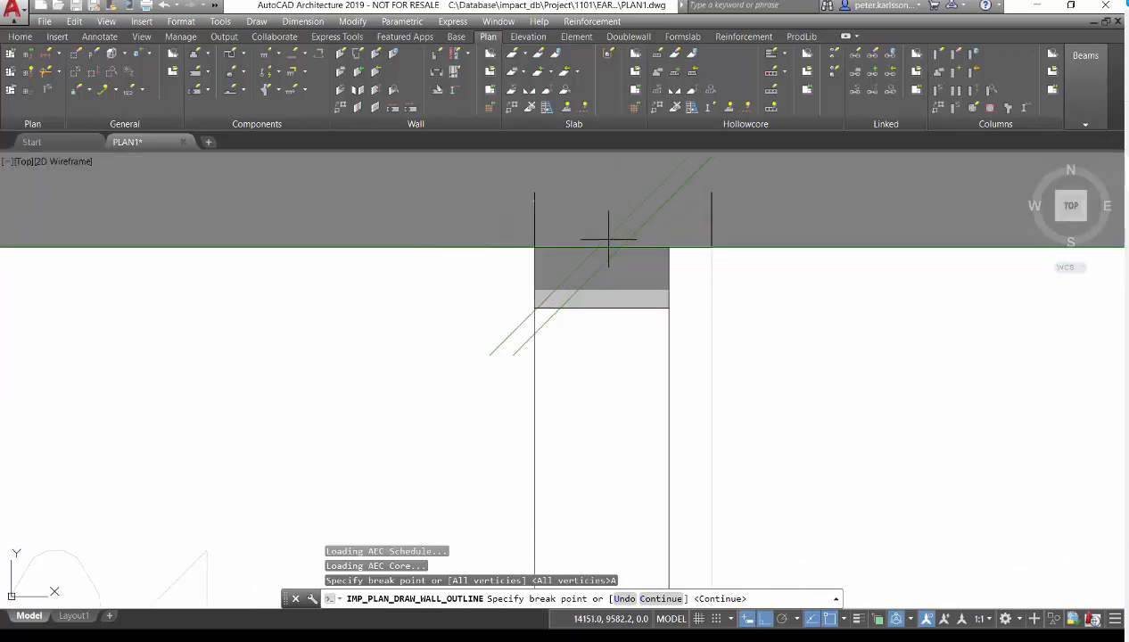
{"action": "left_click", "coordinate": [602, 248]}
{"action": "scroll", "coordinate": [427, 323], "scroll_direction": "down", "scroll_amount": 6}
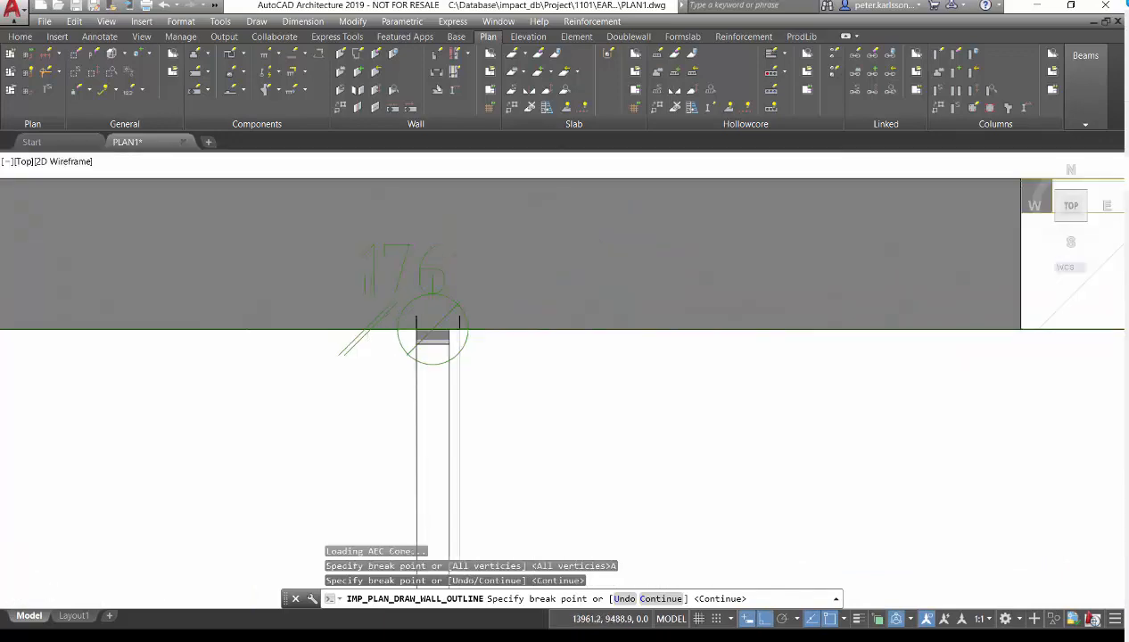
Add a break point on the right section's upper exterior wall, centred on the partition just right of the third exterior door.
{"action": "scroll", "coordinate": [802, 359], "scroll_direction": "up", "scroll_amount": 4}
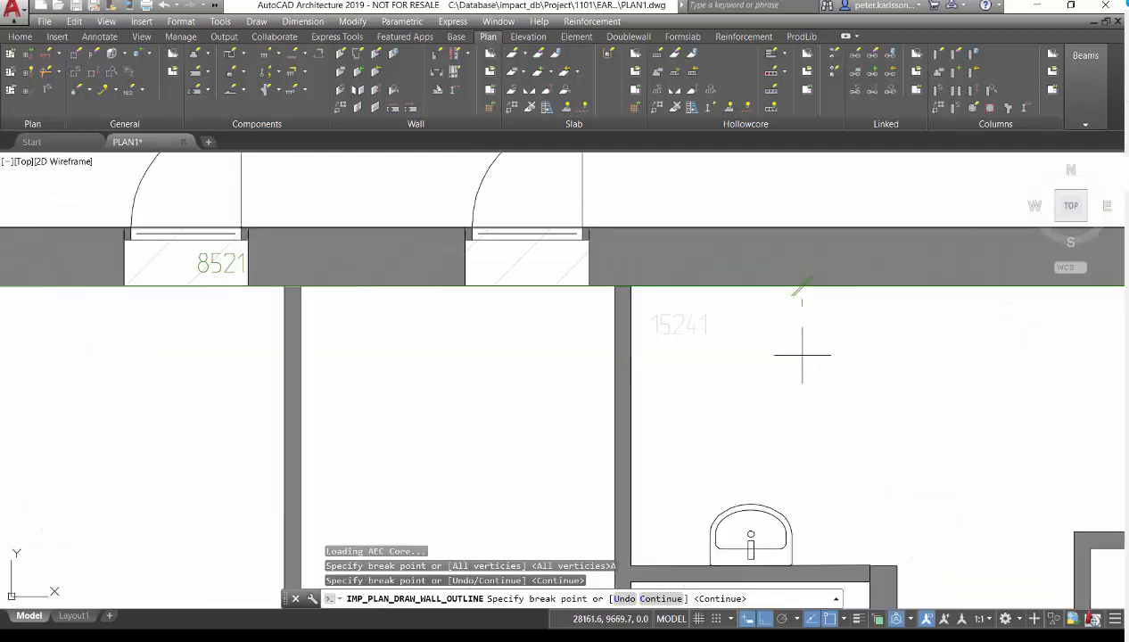
{"action": "scroll", "coordinate": [794, 361], "scroll_direction": "down", "scroll_amount": 3}
{"action": "scroll", "coordinate": [775, 353], "scroll_direction": "up", "scroll_amount": 4}
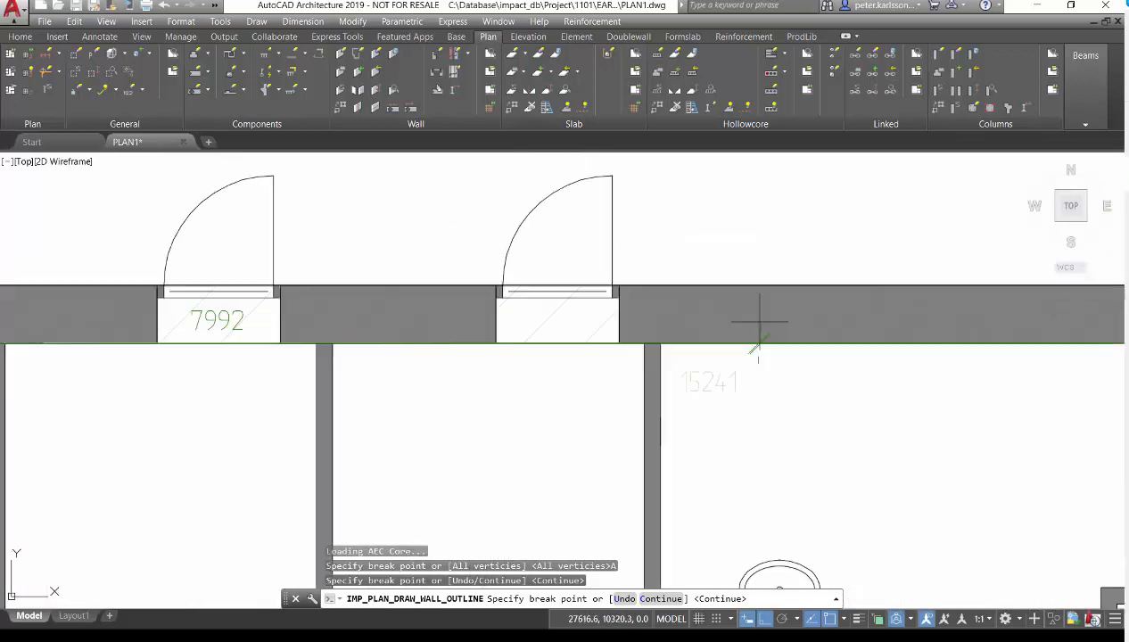
{"action": "scroll", "coordinate": [718, 321], "scroll_direction": "up", "scroll_amount": 5}
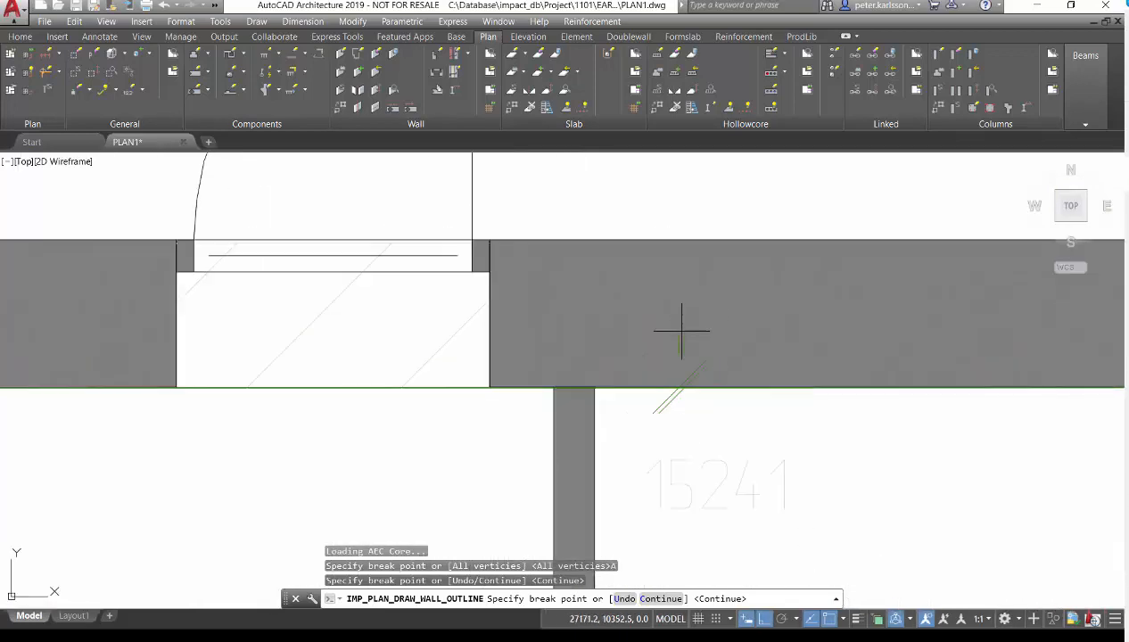
{"action": "left_click", "coordinate": [571, 386]}
{"action": "scroll", "coordinate": [464, 339], "scroll_direction": "down", "scroll_amount": 4}
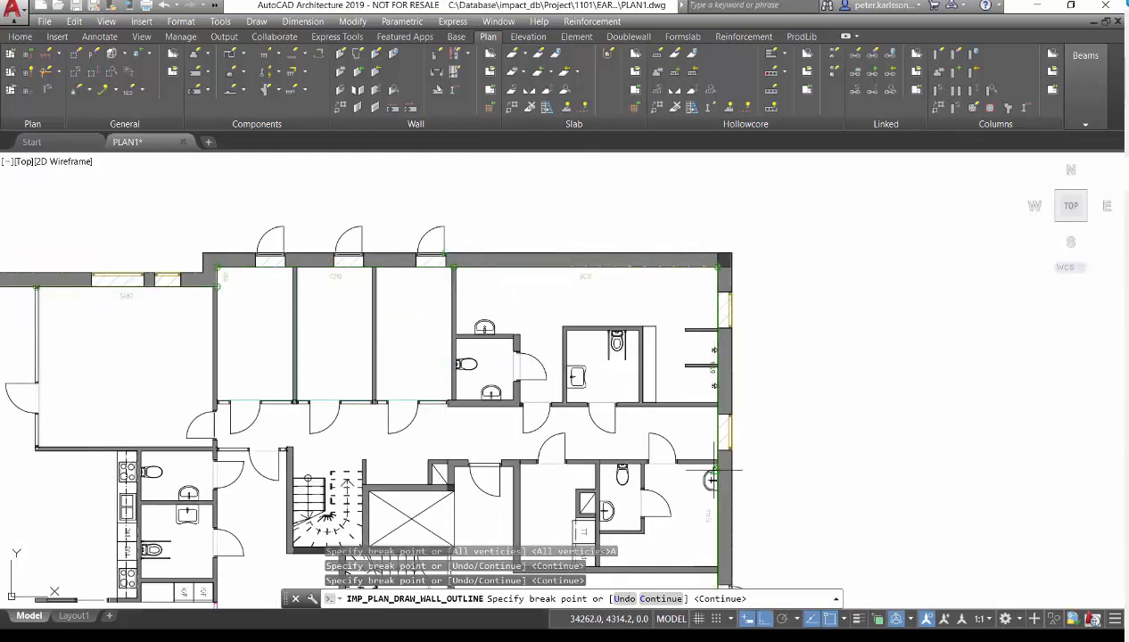
Add a break point on the right exterior wall, centred on the partition between the corridor and the washroom below it.
{"action": "scroll", "coordinate": [717, 383], "scroll_direction": "up", "scroll_amount": 4}
{"action": "scroll", "coordinate": [675, 378], "scroll_direction": "down", "scroll_amount": 5}
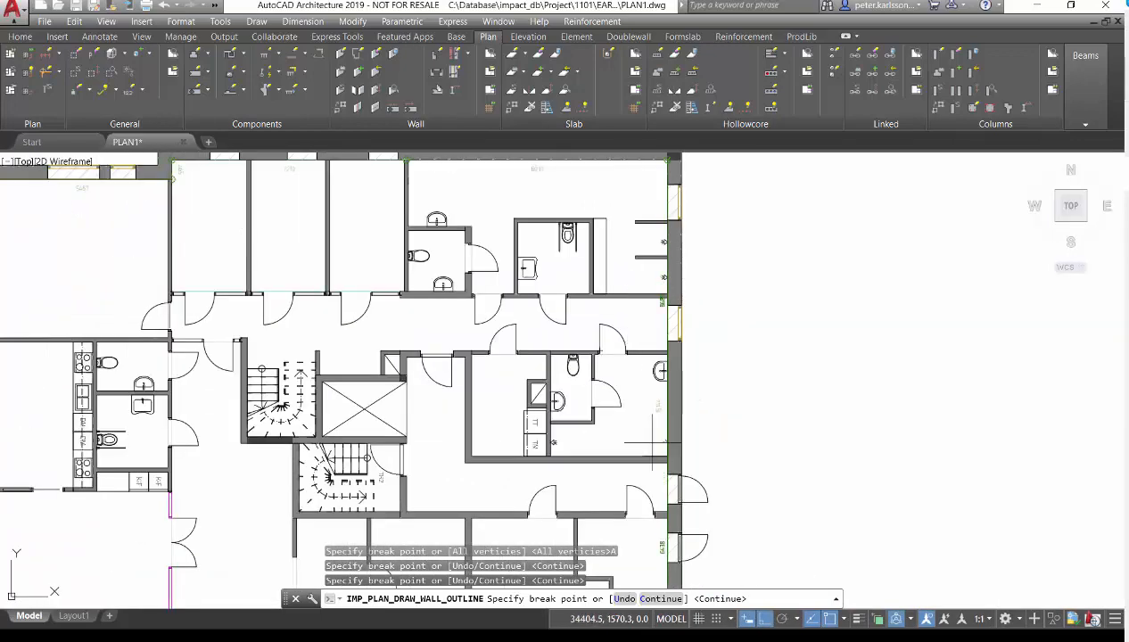
{"action": "scroll", "coordinate": [675, 378], "scroll_direction": "up", "scroll_amount": 6}
{"action": "scroll", "coordinate": [656, 390], "scroll_direction": "down", "scroll_amount": 3}
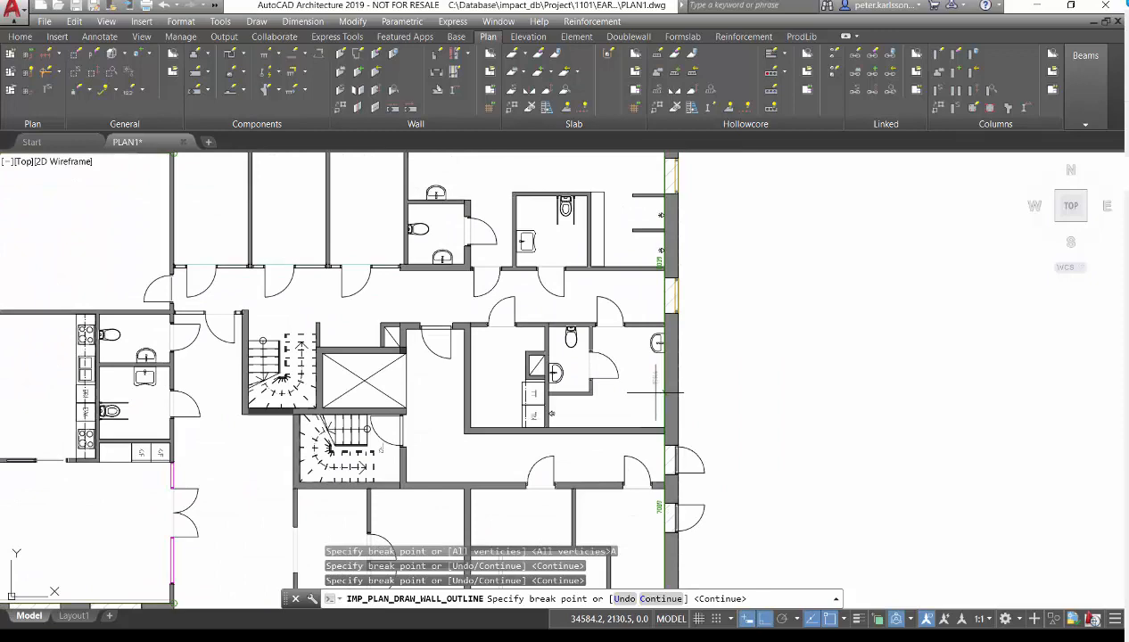
{"action": "scroll", "coordinate": [663, 388], "scroll_direction": "down", "scroll_amount": 2}
{"action": "scroll", "coordinate": [662, 384], "scroll_direction": "up", "scroll_amount": 2}
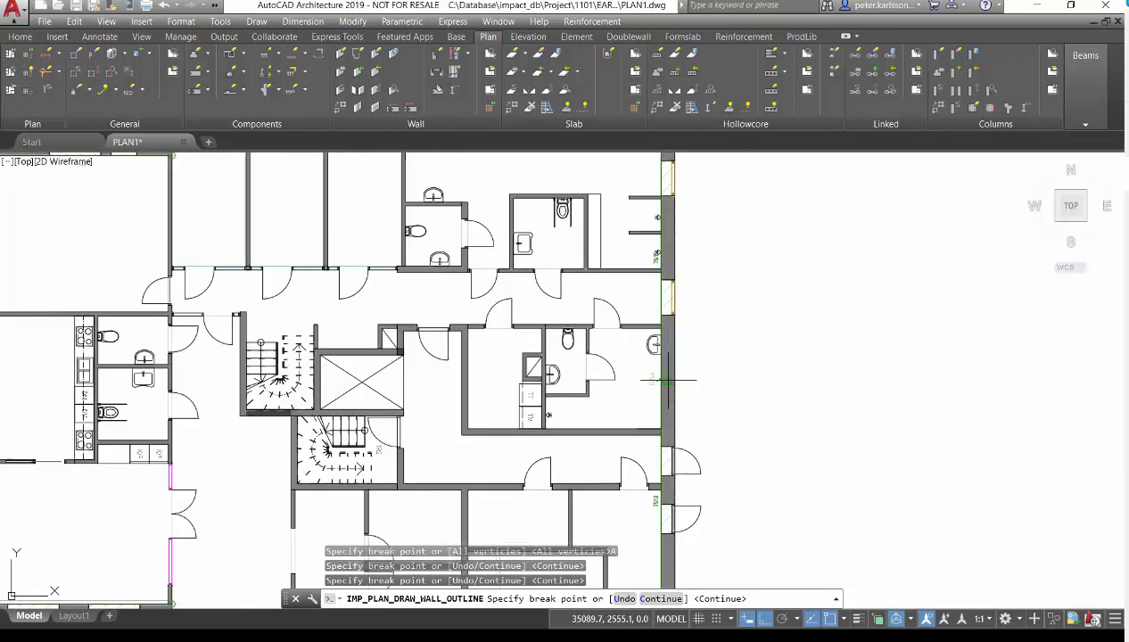
{"action": "scroll", "coordinate": [659, 403], "scroll_direction": "down", "scroll_amount": 2}
{"action": "scroll", "coordinate": [656, 386], "scroll_direction": "up", "scroll_amount": 5}
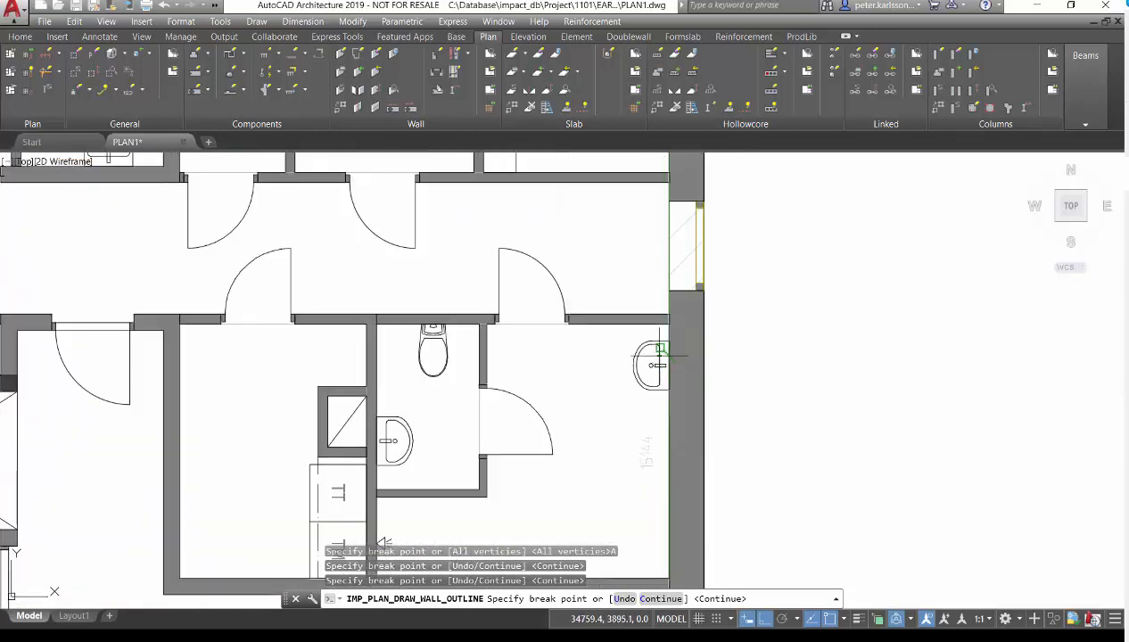
{"action": "left_click", "coordinate": [664, 310]}
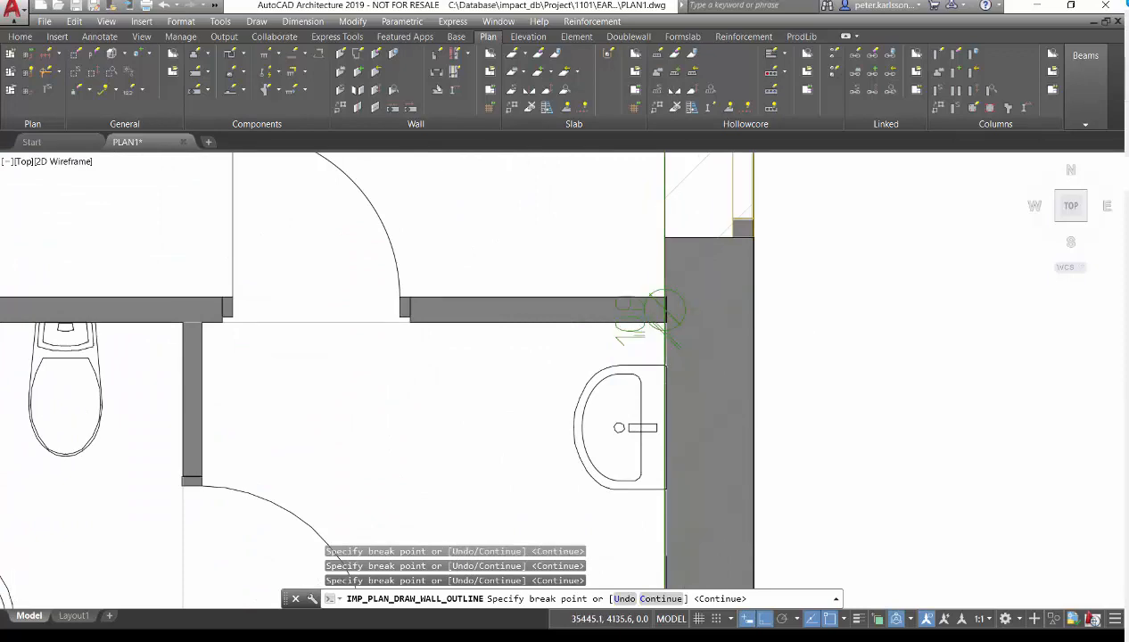
Add another break point on the right exterior wall, centred on the partition that meets it between the two exterior doors.
{"action": "scroll", "coordinate": [739, 360], "scroll_direction": "down", "scroll_amount": 5}
{"action": "scroll", "coordinate": [769, 280], "scroll_direction": "up", "scroll_amount": 3}
{"action": "scroll", "coordinate": [769, 280], "scroll_direction": "up", "scroll_amount": 3}
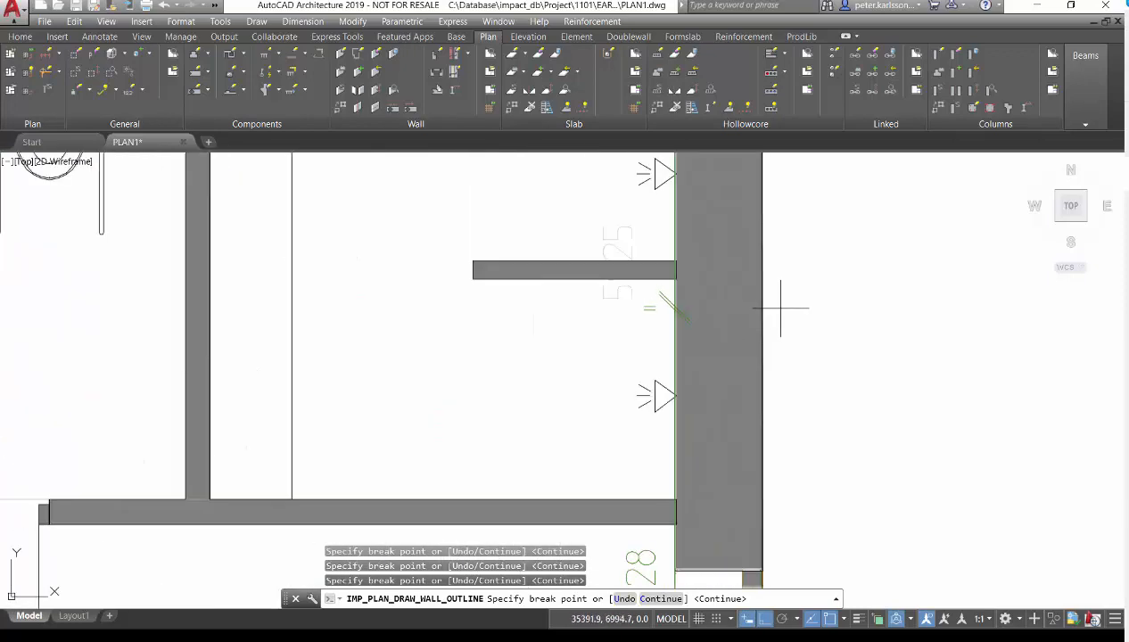
{"action": "scroll", "coordinate": [718, 297], "scroll_direction": "down", "scroll_amount": 7}
{"action": "scroll", "coordinate": [707, 416], "scroll_direction": "up", "scroll_amount": 6}
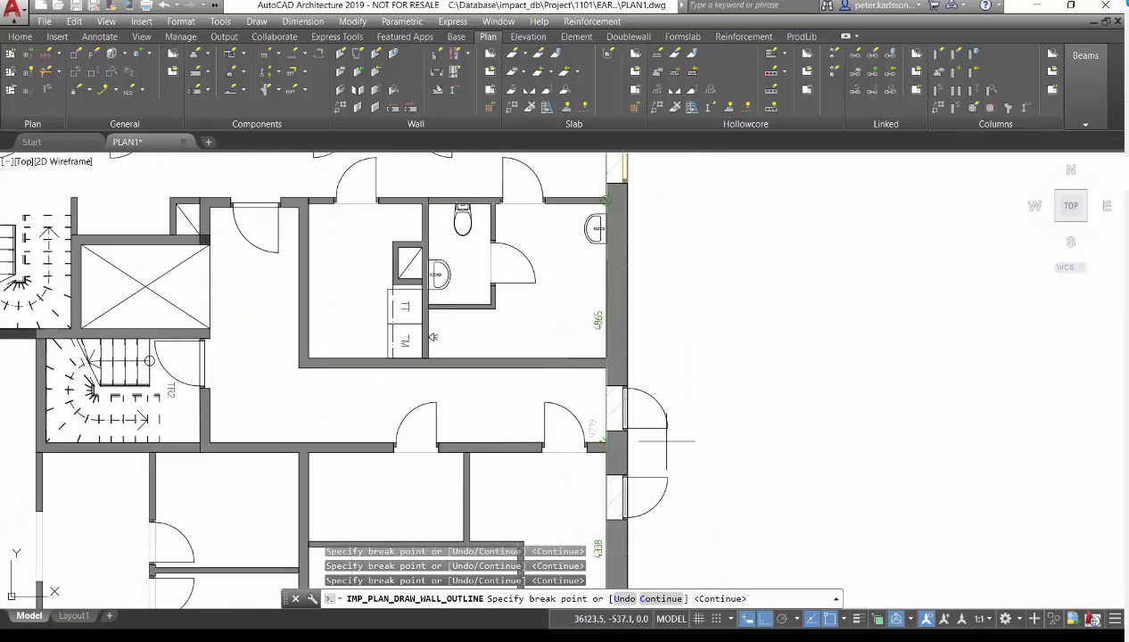
{"action": "scroll", "coordinate": [668, 439], "scroll_direction": "down", "scroll_amount": 5}
{"action": "scroll", "coordinate": [624, 454], "scroll_direction": "up", "scroll_amount": 7}
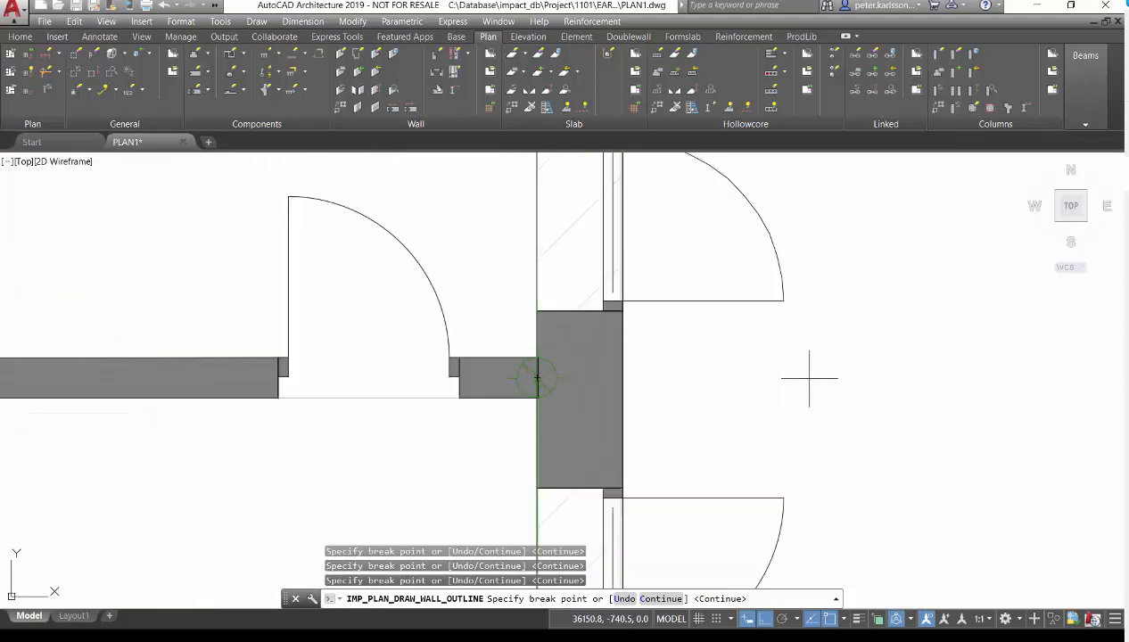
Add a break point on the right section's lower exterior wall, centred on the thick partition between the shaft and the exterior door.
{"action": "scroll", "coordinate": [809, 378], "scroll_direction": "down", "scroll_amount": 5}
{"action": "scroll", "coordinate": [815, 330], "scroll_direction": "down", "scroll_amount": 2}
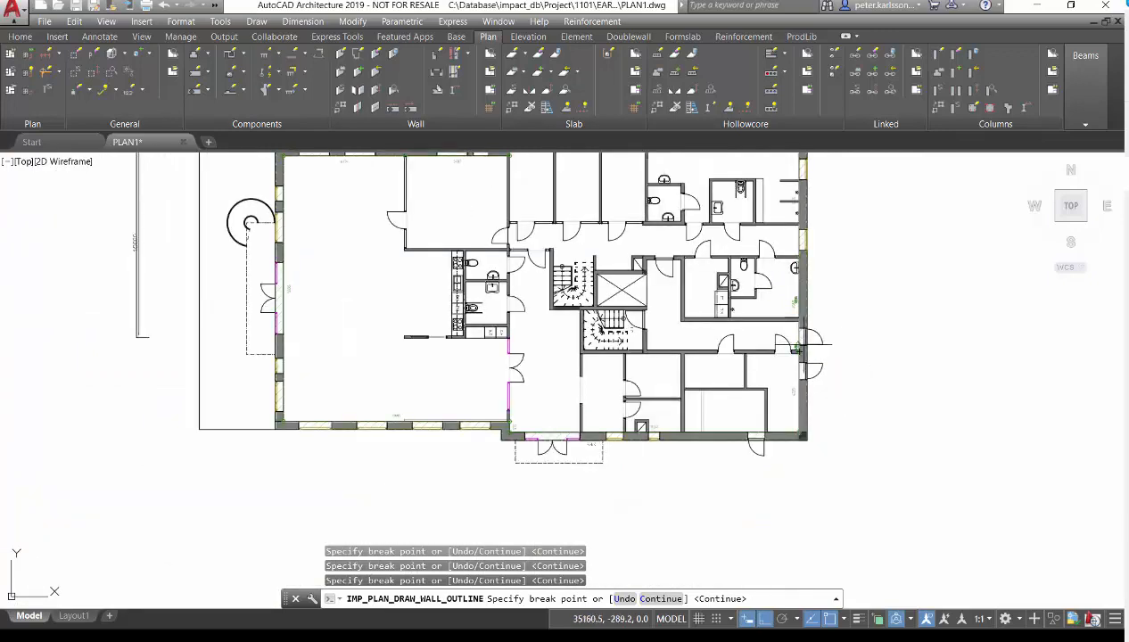
{"action": "scroll", "coordinate": [703, 466], "scroll_direction": "up", "scroll_amount": 5}
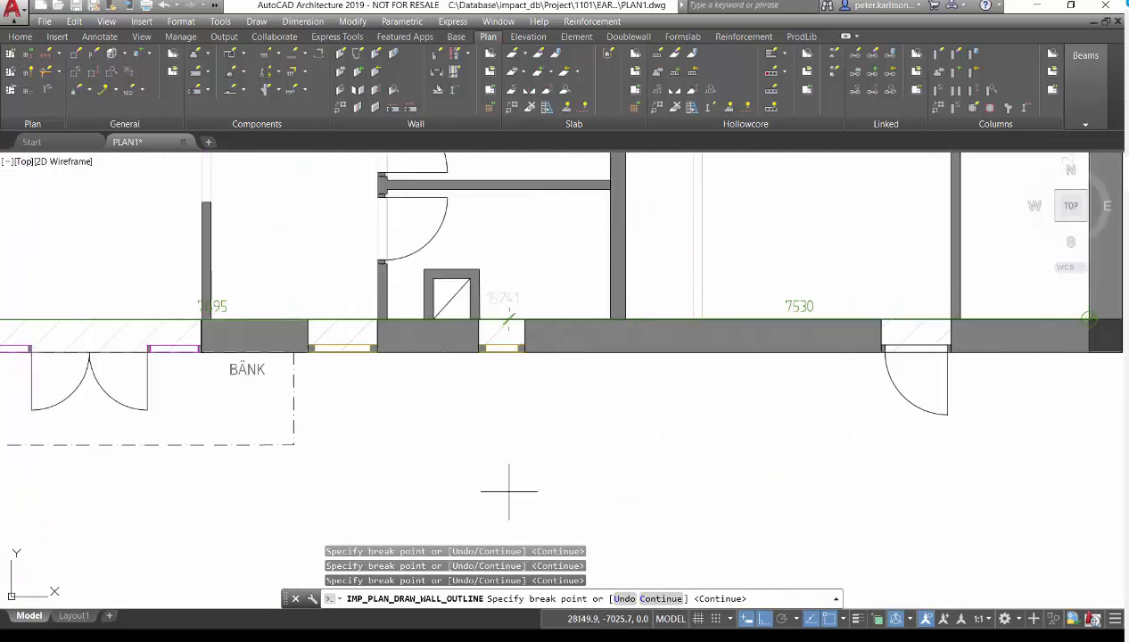
{"action": "left_click", "coordinate": [617, 319]}
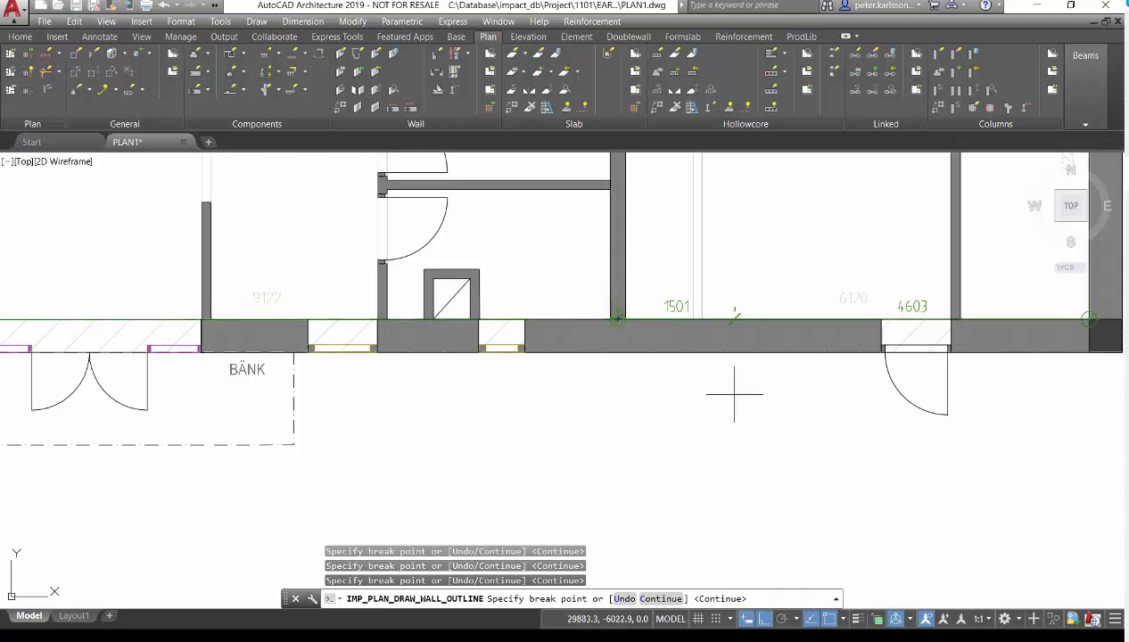
Add a break point on the same lower exterior wall, at the left side wall of the small shaft.
{"action": "scroll", "coordinate": [448, 321], "scroll_direction": "up", "scroll_amount": 4}
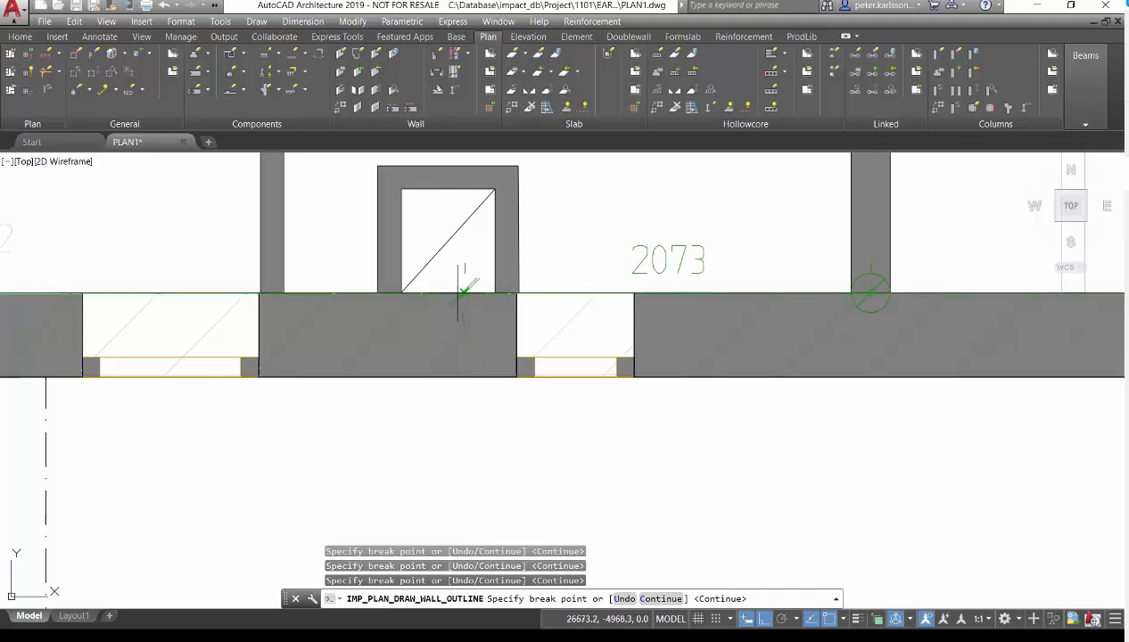
{"action": "left_click", "coordinate": [386, 293]}
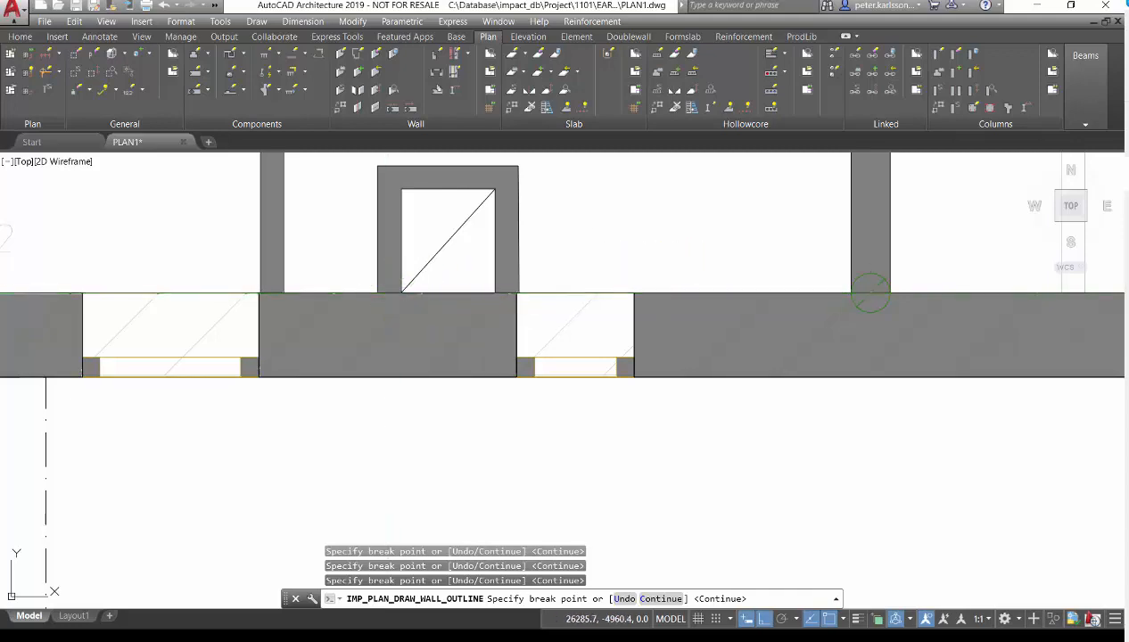
{"action": "scroll", "coordinate": [510, 342], "scroll_direction": "down", "scroll_amount": 6}
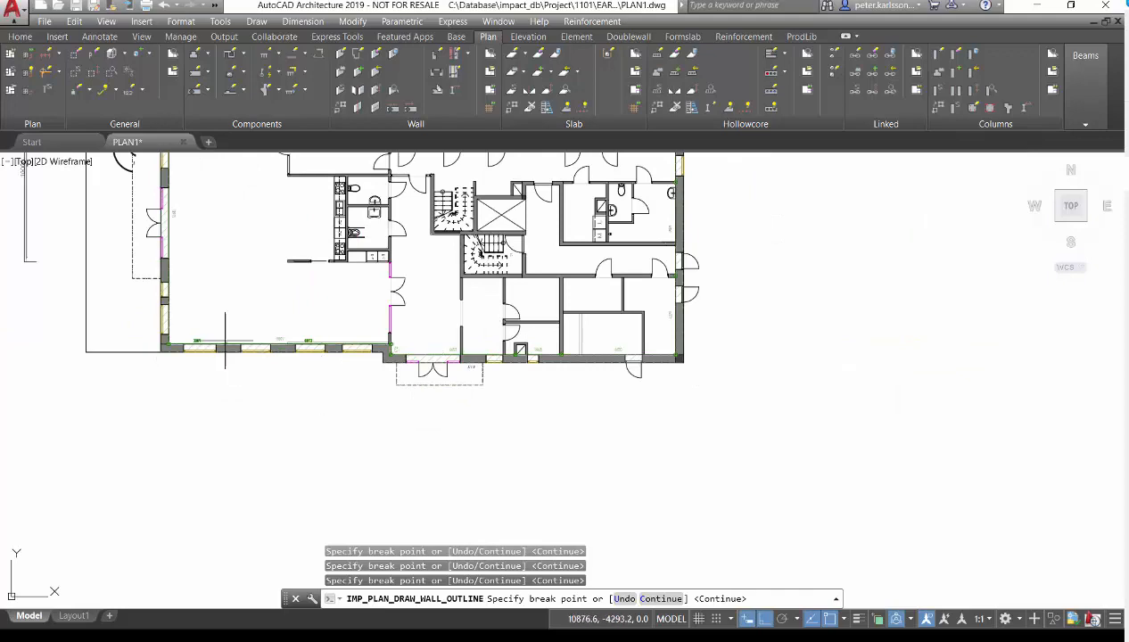
Add a break point on the left section's lower exterior wall, in the pier between the second and third windows.
{"action": "scroll", "coordinate": [226, 353], "scroll_direction": "up", "scroll_amount": 4}
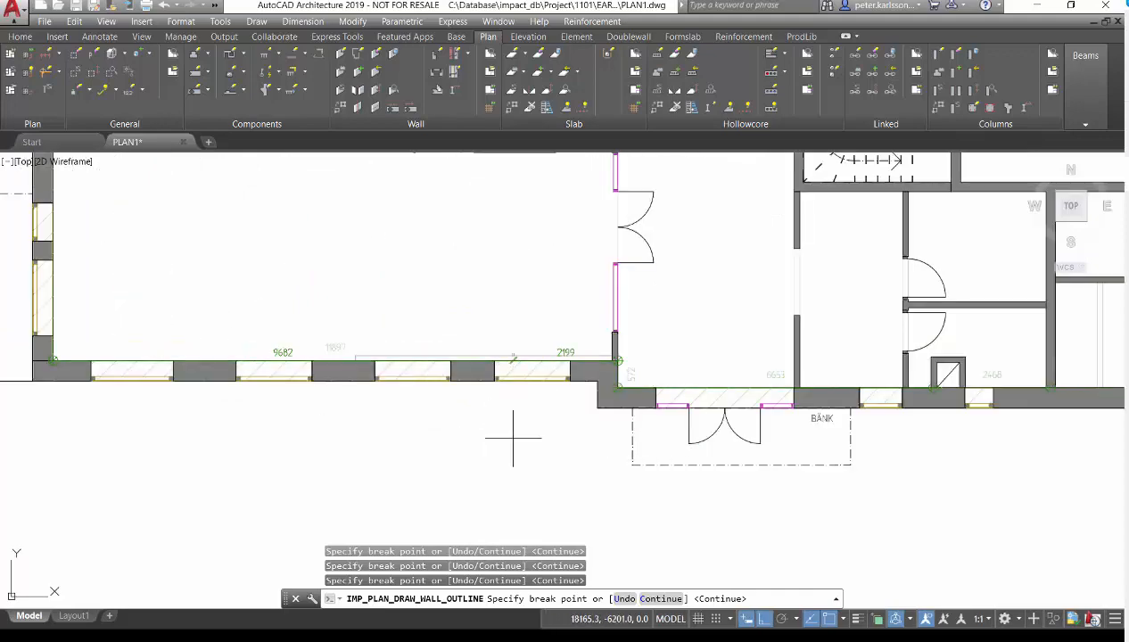
{"action": "scroll", "coordinate": [336, 391], "scroll_direction": "up", "scroll_amount": 3}
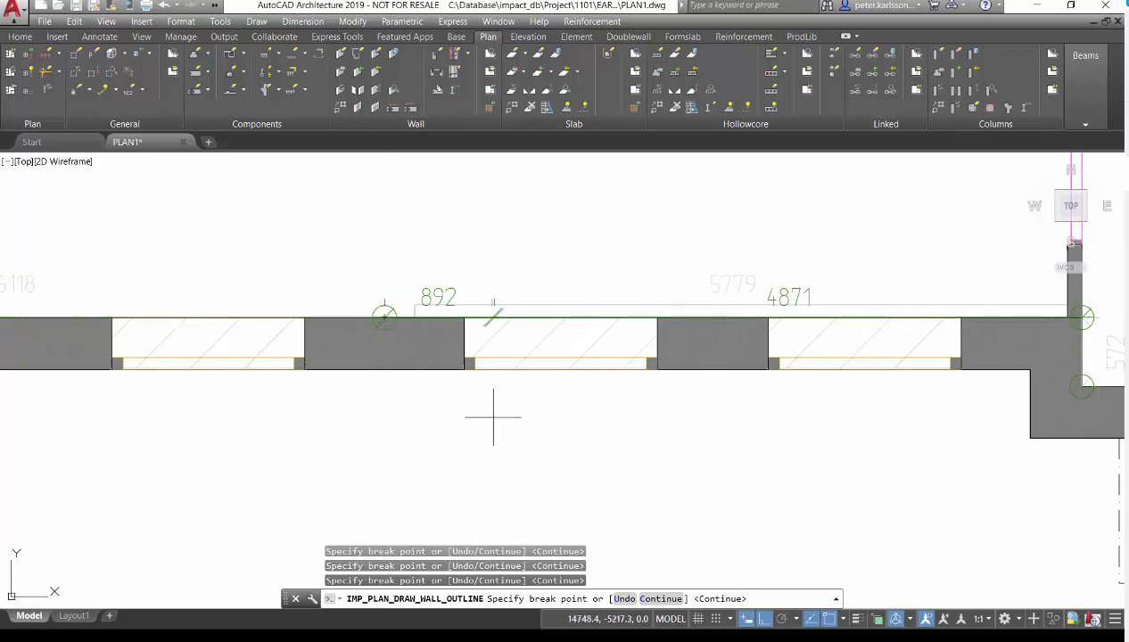
{"action": "scroll", "coordinate": [494, 416], "scroll_direction": "down", "scroll_amount": 8}
Add a break point on the left exterior wall, in the pier between the double door and the window below it.
{"action": "scroll", "coordinate": [258, 267], "scroll_direction": "up", "scroll_amount": 7}
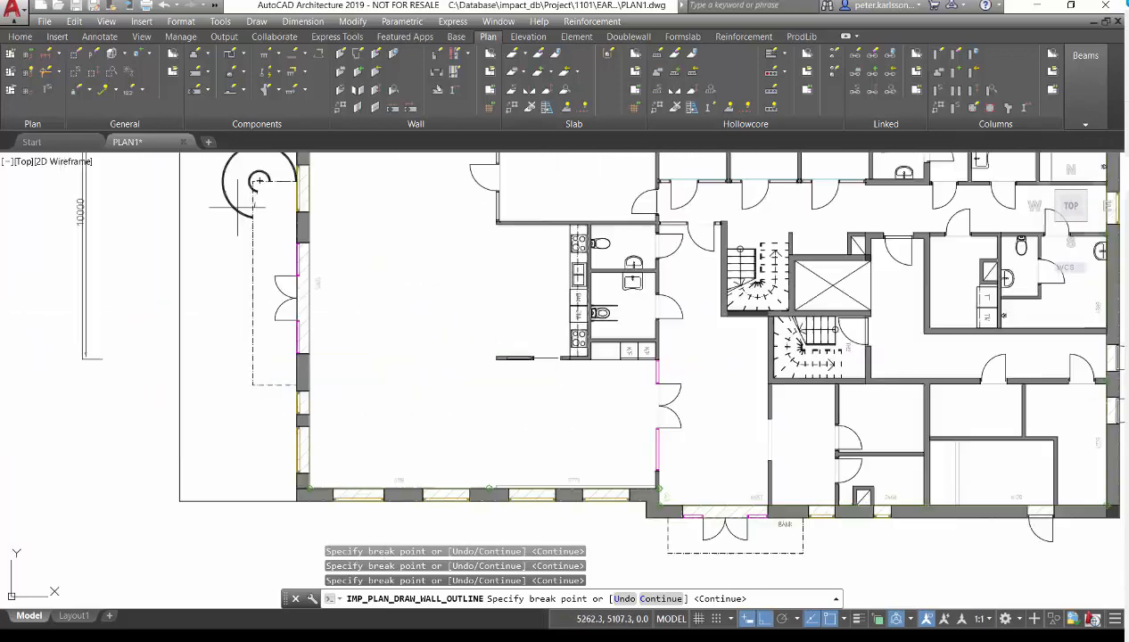
{"action": "scroll", "coordinate": [350, 388], "scroll_direction": "down", "scroll_amount": 7}
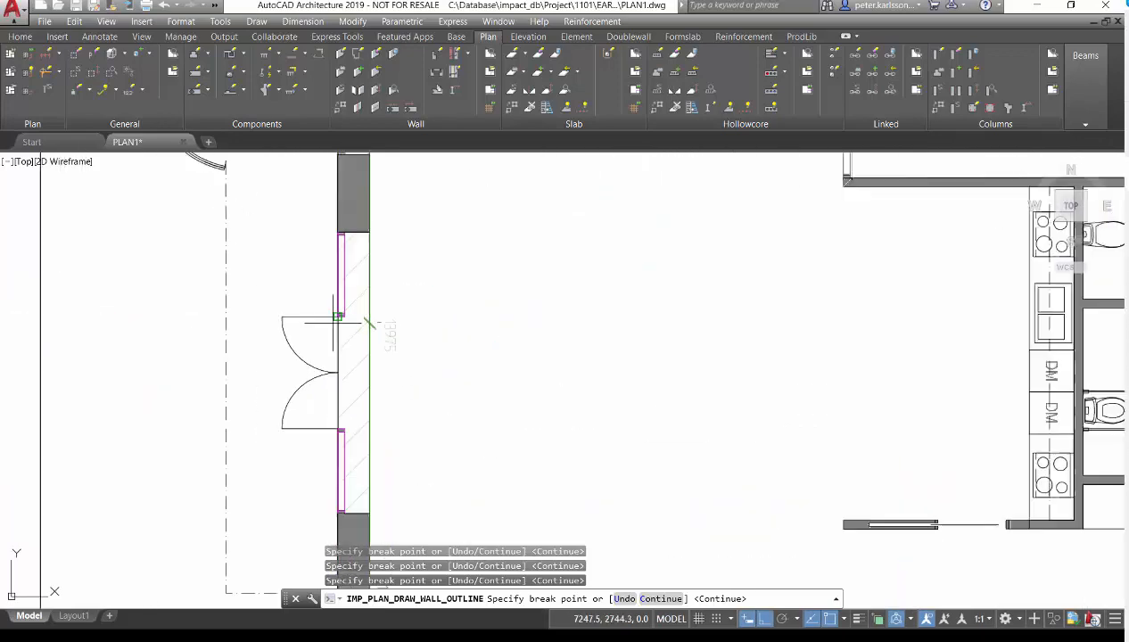
{"action": "scroll", "coordinate": [353, 379], "scroll_direction": "up", "scroll_amount": 5}
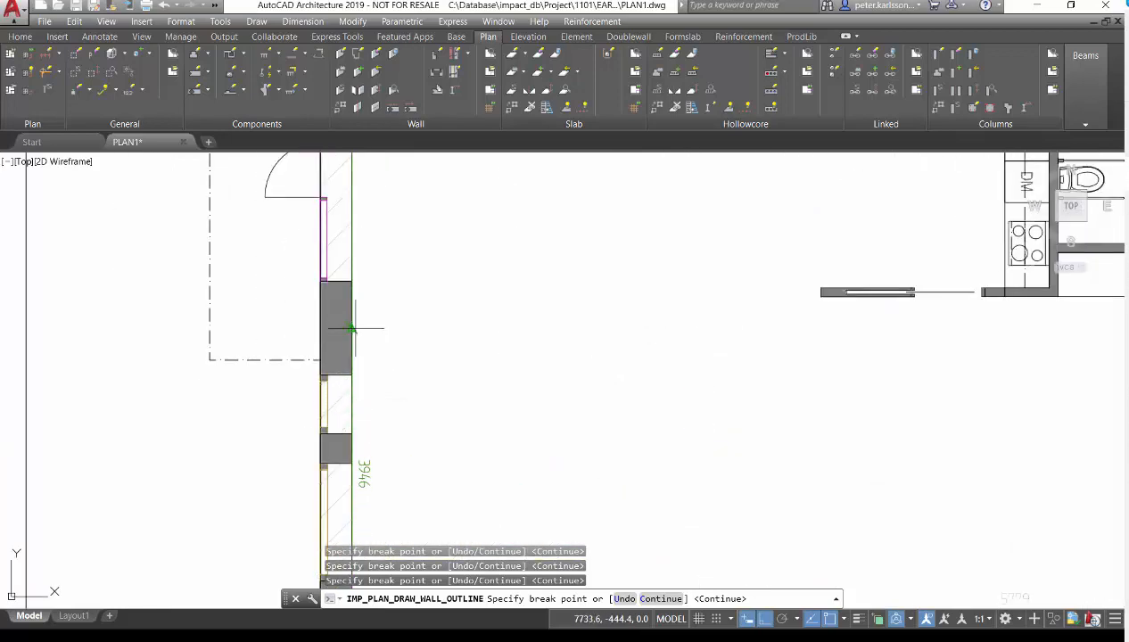
{"action": "scroll", "coordinate": [356, 374], "scroll_direction": "down", "scroll_amount": 7}
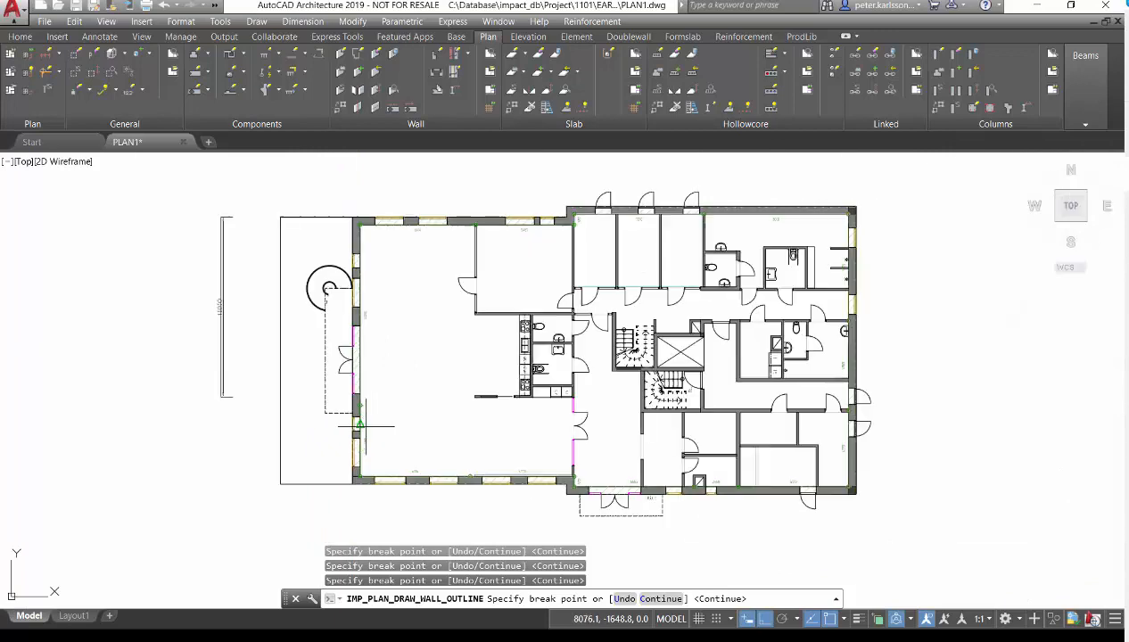
Add a break point on the left exterior wall, in the pier between the two windows beside the spiral stair.
{"action": "scroll", "coordinate": [380, 326], "scroll_direction": "up", "scroll_amount": 4}
{"action": "scroll", "coordinate": [379, 327], "scroll_direction": "down", "scroll_amount": 4}
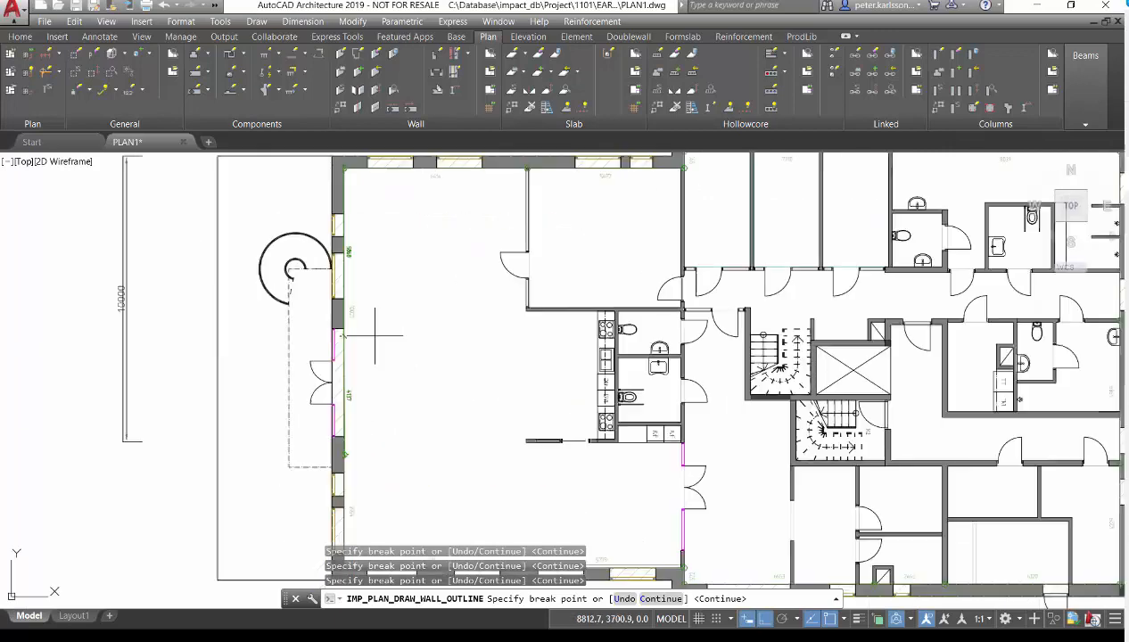
{"action": "scroll", "coordinate": [371, 243], "scroll_direction": "up", "scroll_amount": 5}
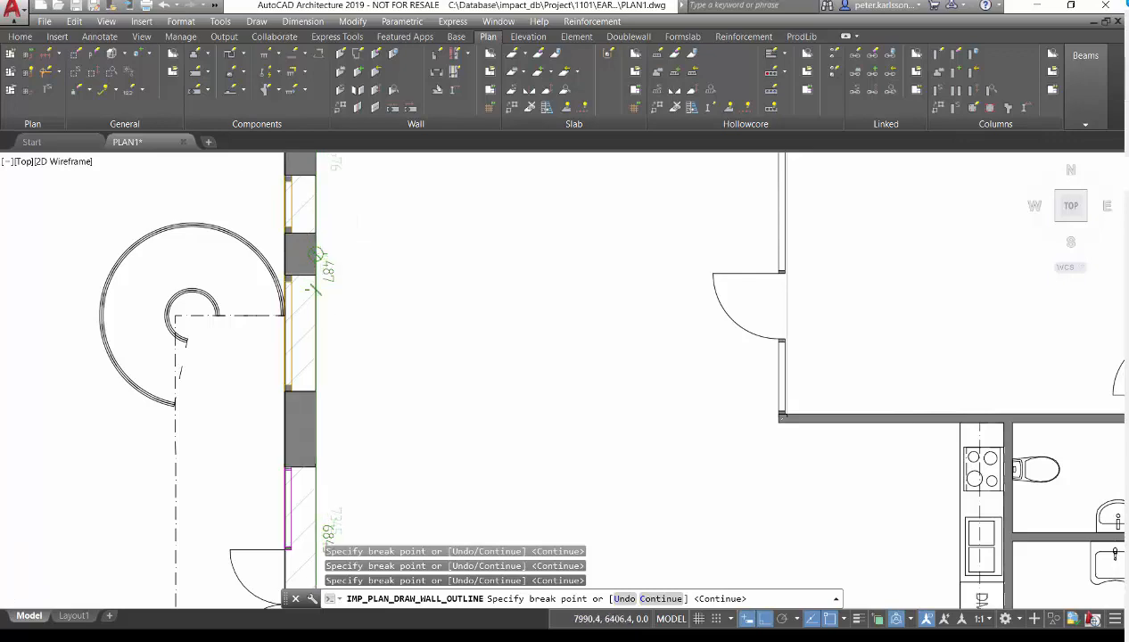
{"action": "scroll", "coordinate": [313, 287], "scroll_direction": "down", "scroll_amount": 4}
{"action": "scroll", "coordinate": [347, 254], "scroll_direction": "up", "scroll_amount": 4}
{"action": "scroll", "coordinate": [339, 287], "scroll_direction": "down", "scroll_amount": 1}
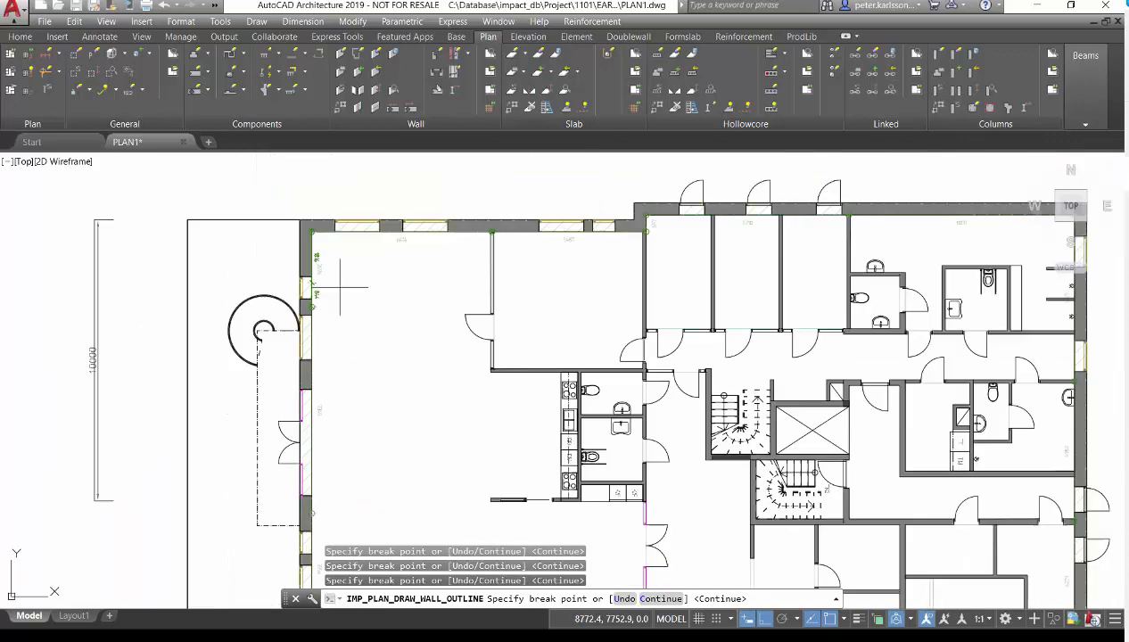
Finish specifying break points to generate the wall elements, and view the model in SW Isometric.
{"action": "scroll", "coordinate": [339, 287], "scroll_direction": "down", "scroll_amount": 2}
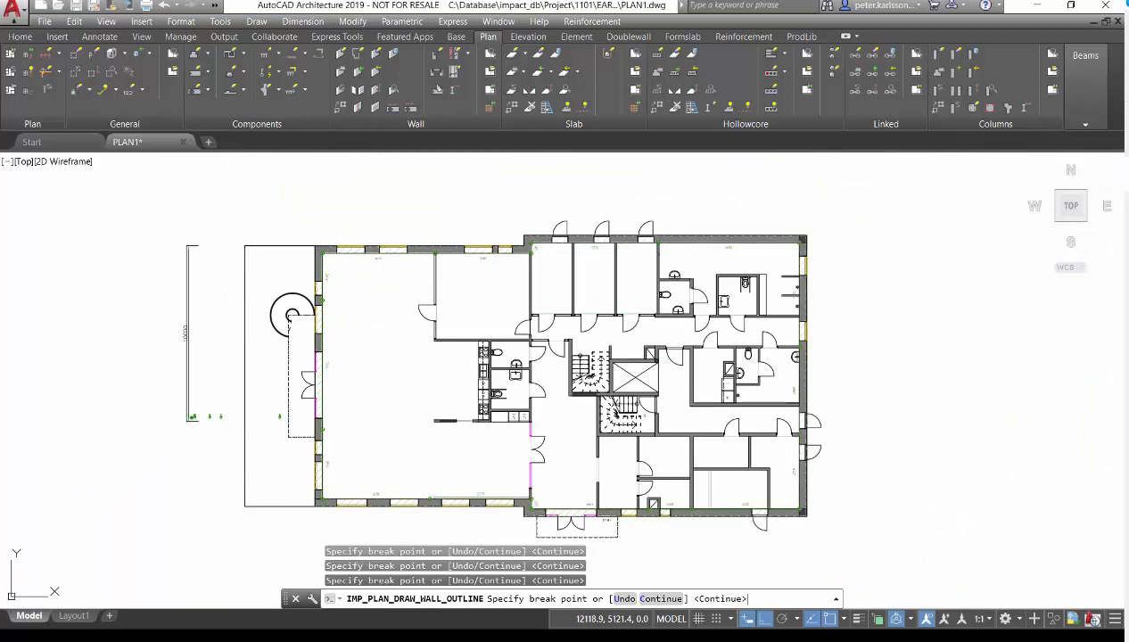
{"action": "key", "text": "Return"}
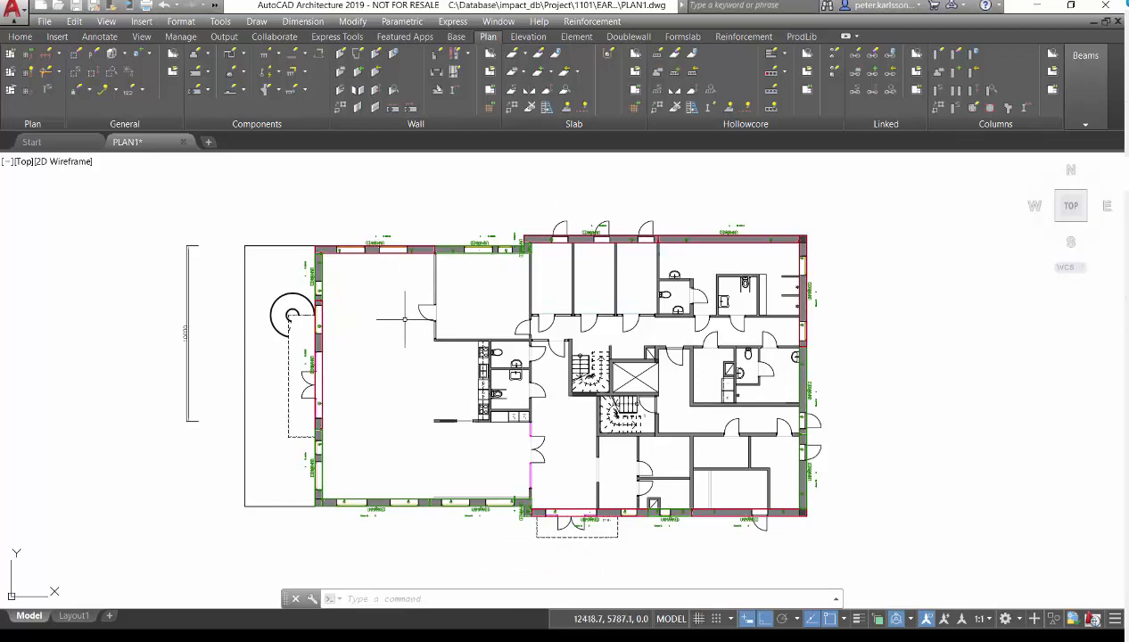
{"action": "scroll", "coordinate": [378, 259], "scroll_direction": "up", "scroll_amount": 6}
{"action": "scroll", "coordinate": [319, 253], "scroll_direction": "down", "scroll_amount": 4}
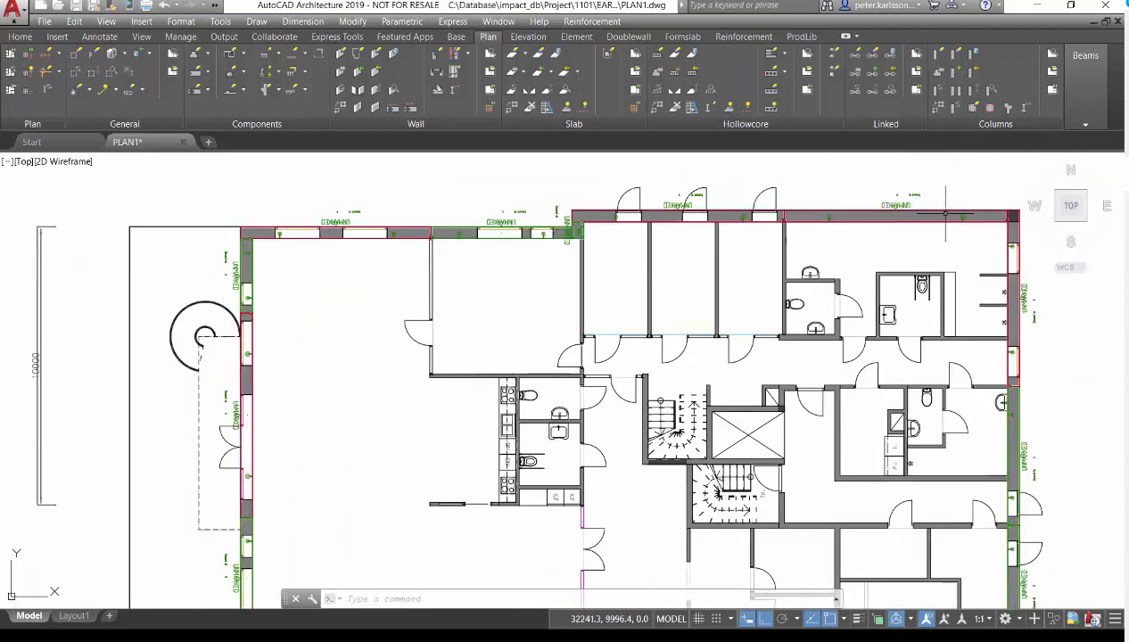
{"action": "left_click", "coordinate": [1060, 219]}
{"action": "scroll", "coordinate": [437, 539], "scroll_direction": "up", "scroll_amount": 2}
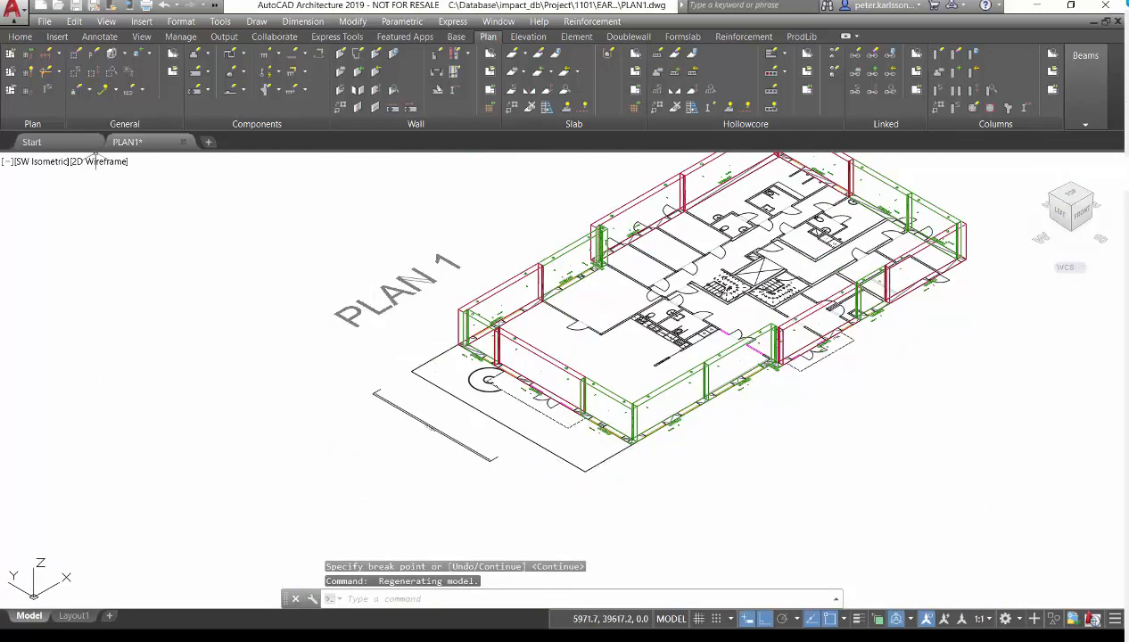
Set the presentation of all objects in the plan to Solid.
{"action": "left_click", "coordinate": [124, 53]}
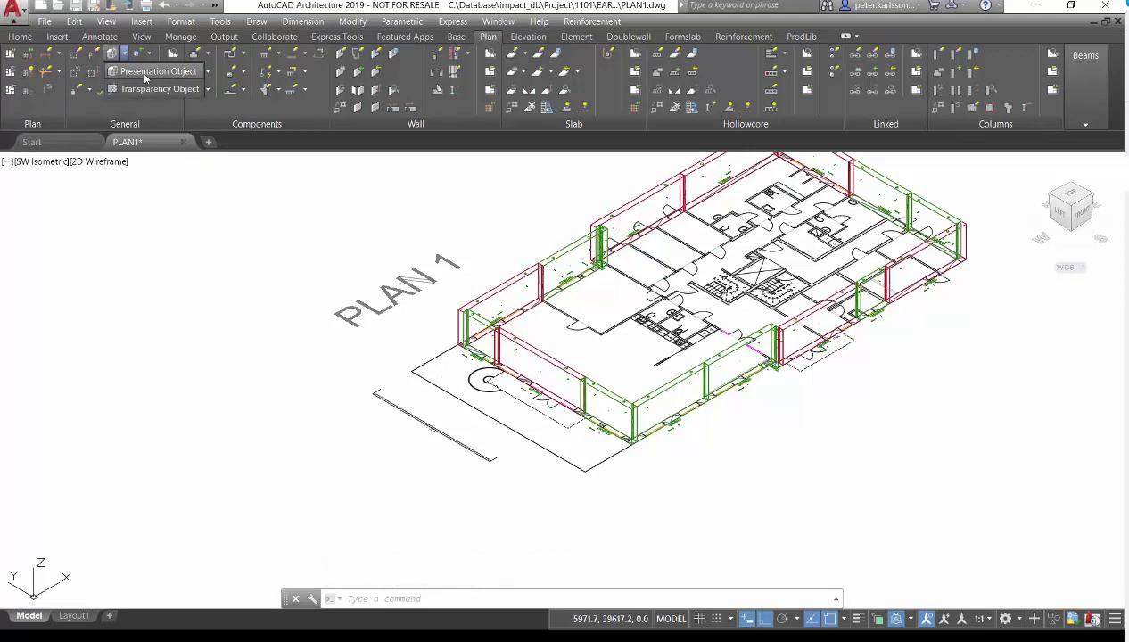
{"action": "left_click", "coordinate": [143, 75]}
{"action": "scroll", "coordinate": [233, 344], "scroll_direction": "down", "scroll_amount": 3}
{"action": "left_click", "coordinate": [578, 442]}
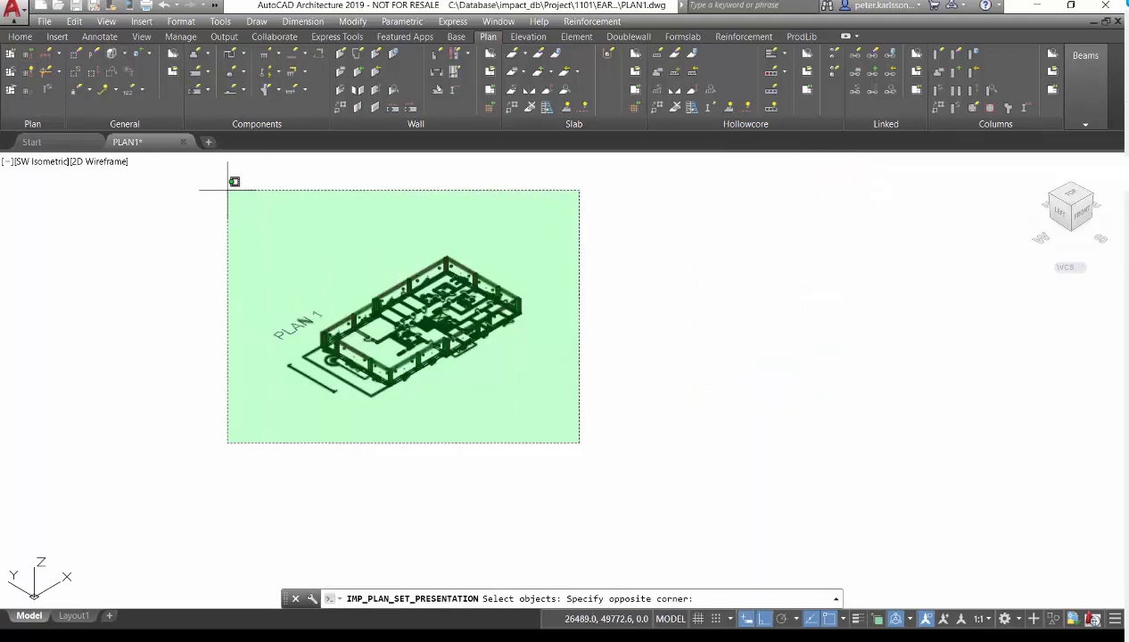
{"action": "left_click", "coordinate": [234, 183]}
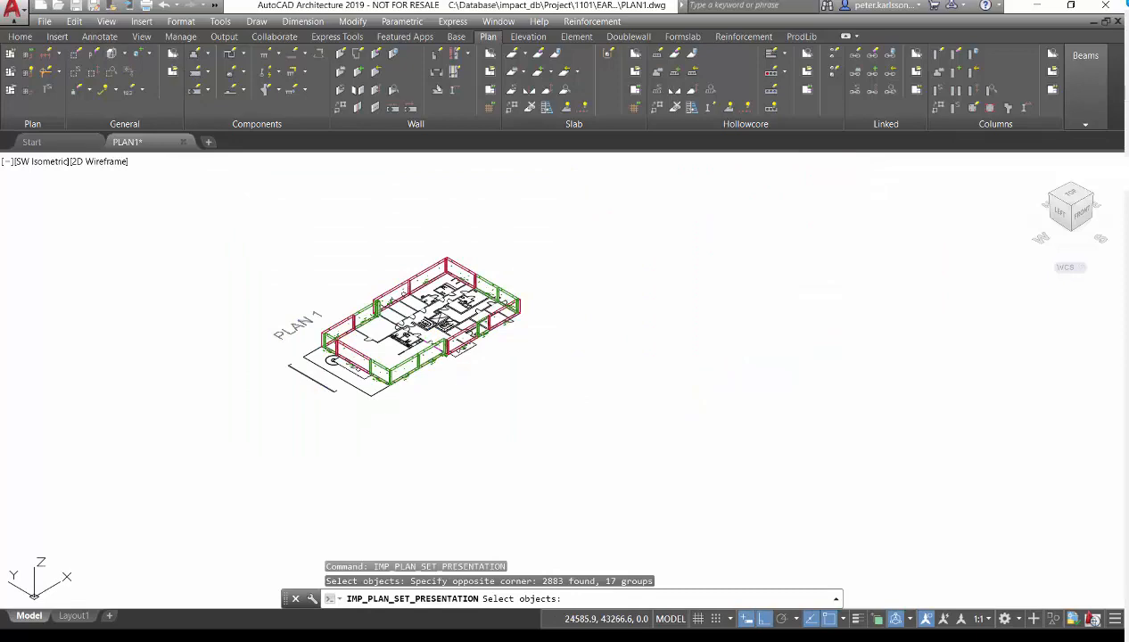
{"action": "key", "text": "Return"}
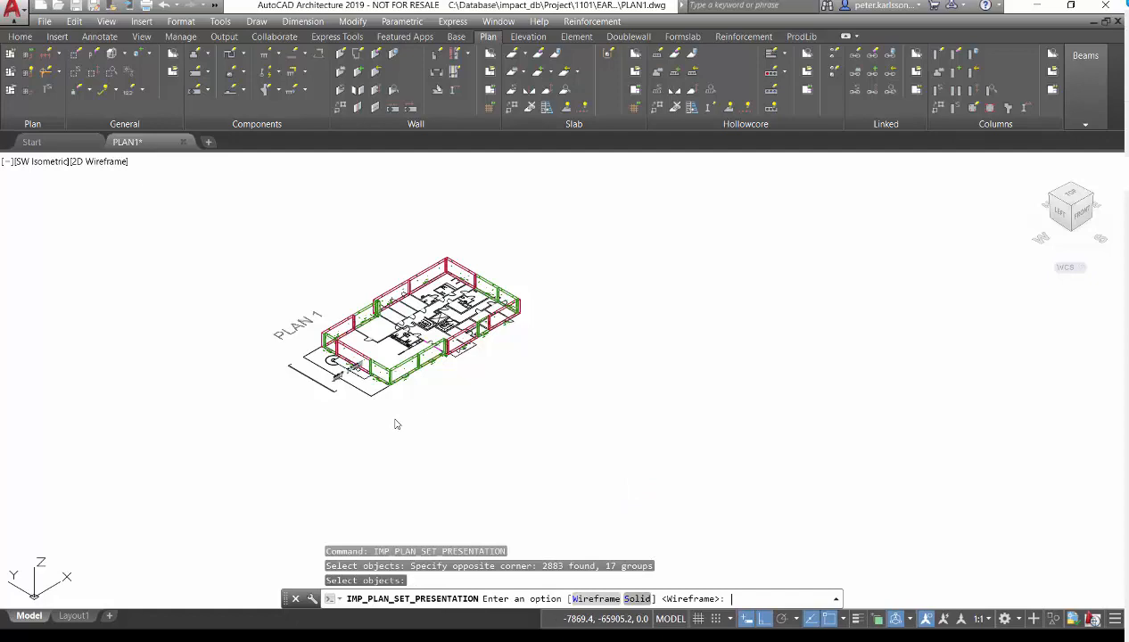
{"action": "type", "text": "S"}
{"action": "key", "text": "Return"}
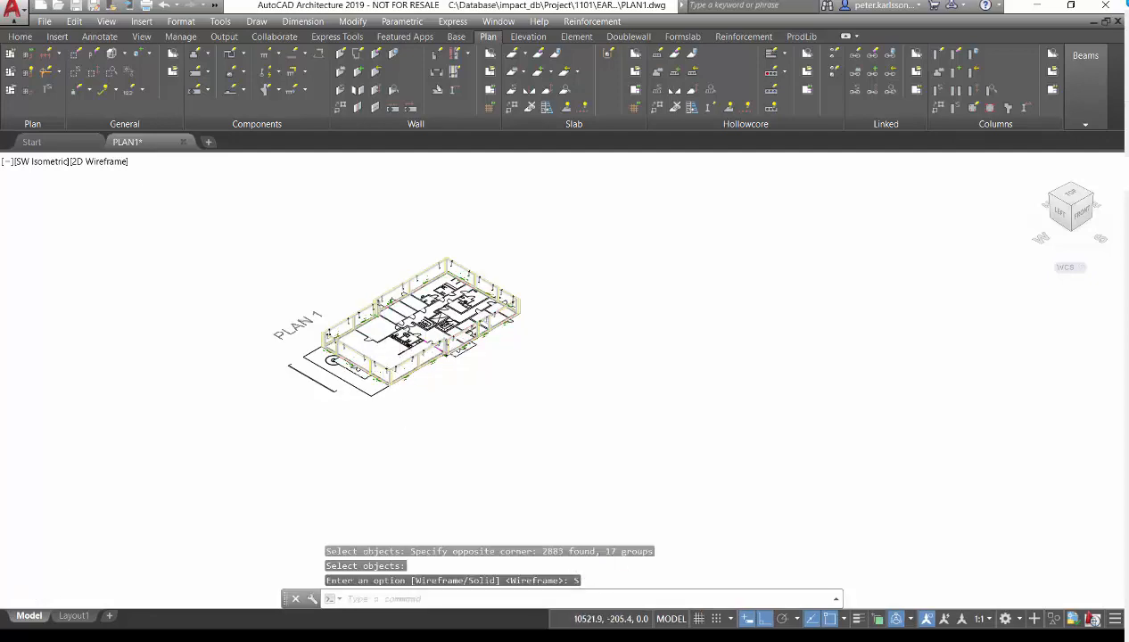
Examine the solid wall elements' corners, vertical joints and lifting anchors in the isometric view.
{"action": "scroll", "coordinate": [383, 373], "scroll_direction": "up", "scroll_amount": 10}
{"action": "scroll", "coordinate": [383, 373], "scroll_direction": "up", "scroll_amount": 7}
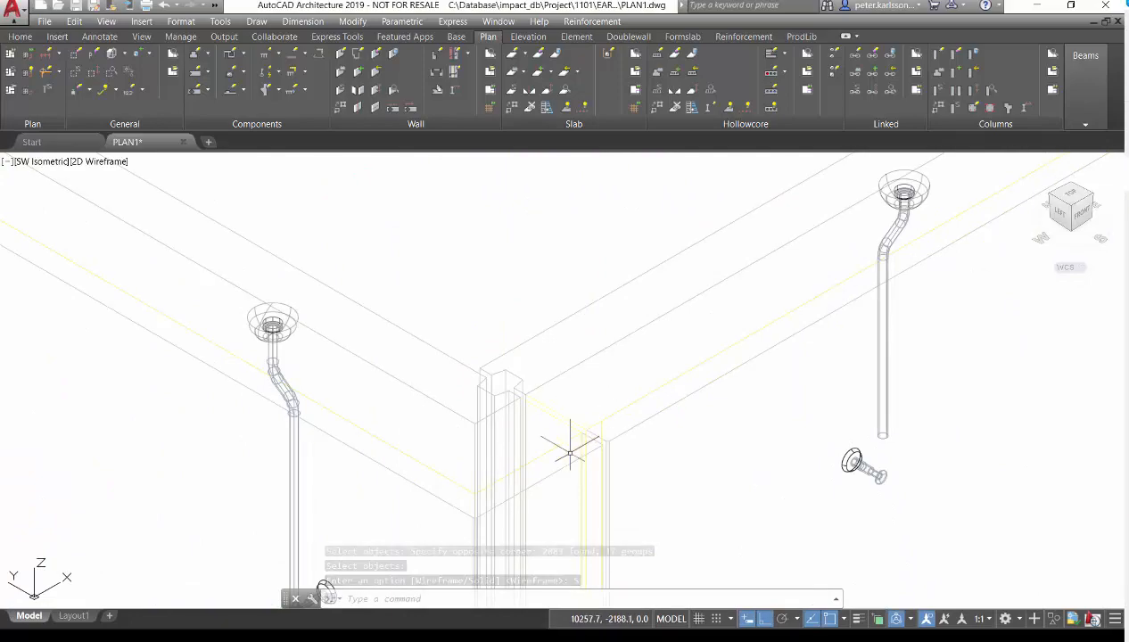
{"action": "scroll", "coordinate": [513, 403], "scroll_direction": "down", "scroll_amount": 10}
{"action": "scroll", "coordinate": [611, 345], "scroll_direction": "up", "scroll_amount": 8}
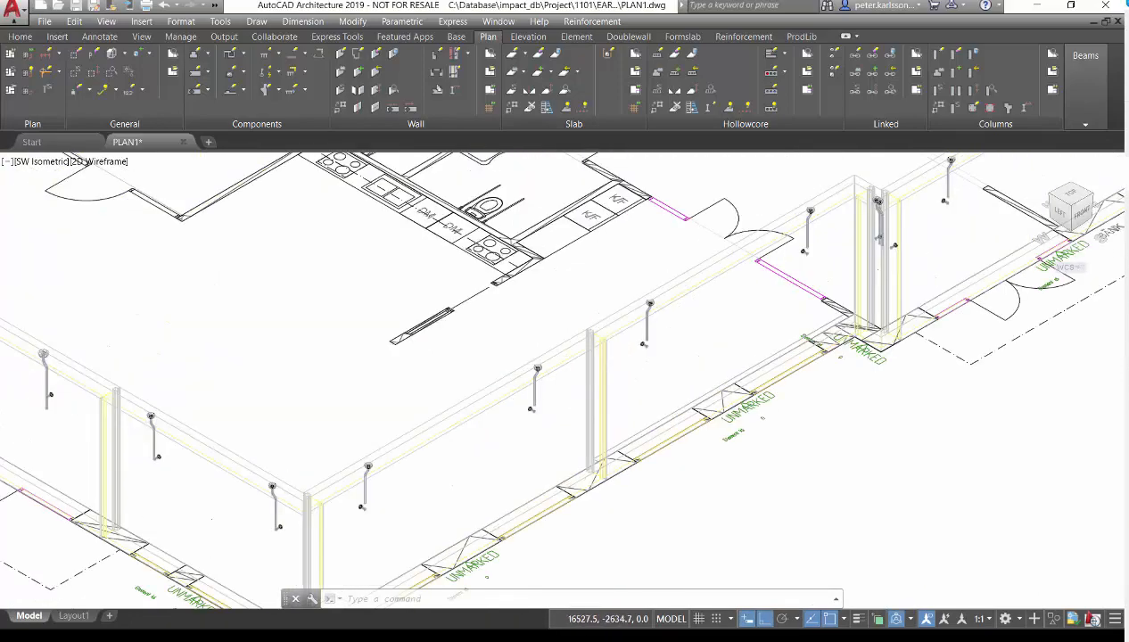
{"action": "scroll", "coordinate": [353, 403], "scroll_direction": "down", "scroll_amount": 6}
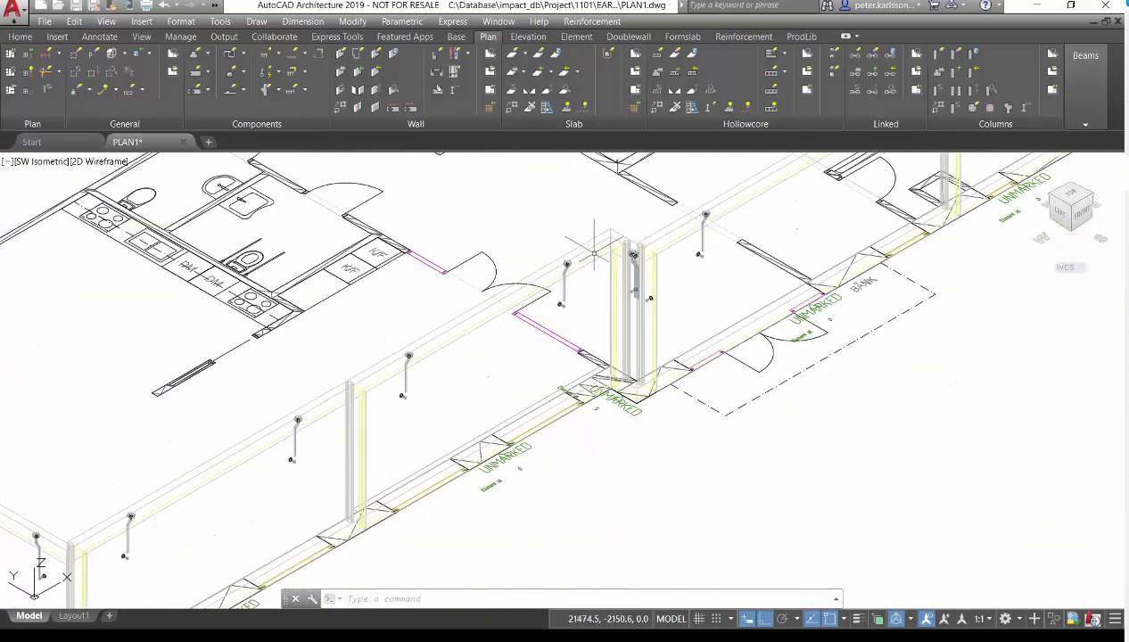
{"action": "scroll", "coordinate": [624, 255], "scroll_direction": "up", "scroll_amount": 6}
{"action": "scroll", "coordinate": [727, 280], "scroll_direction": "up", "scroll_amount": 3}
{"action": "scroll", "coordinate": [706, 308], "scroll_direction": "down", "scroll_amount": 8}
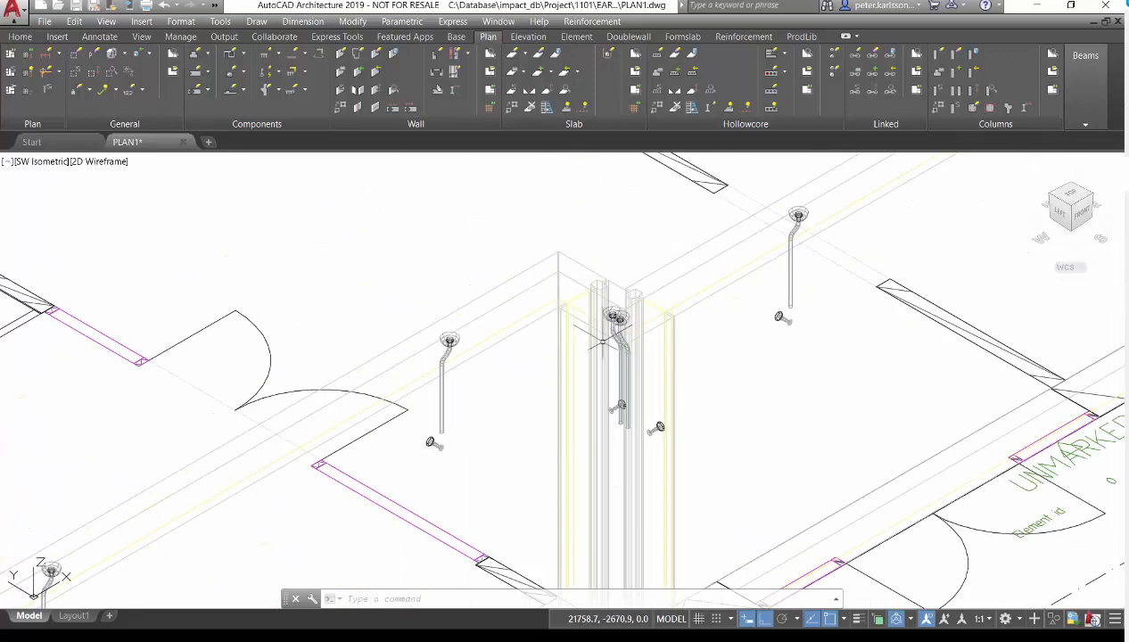
{"action": "scroll", "coordinate": [609, 342], "scroll_direction": "down", "scroll_amount": 8}
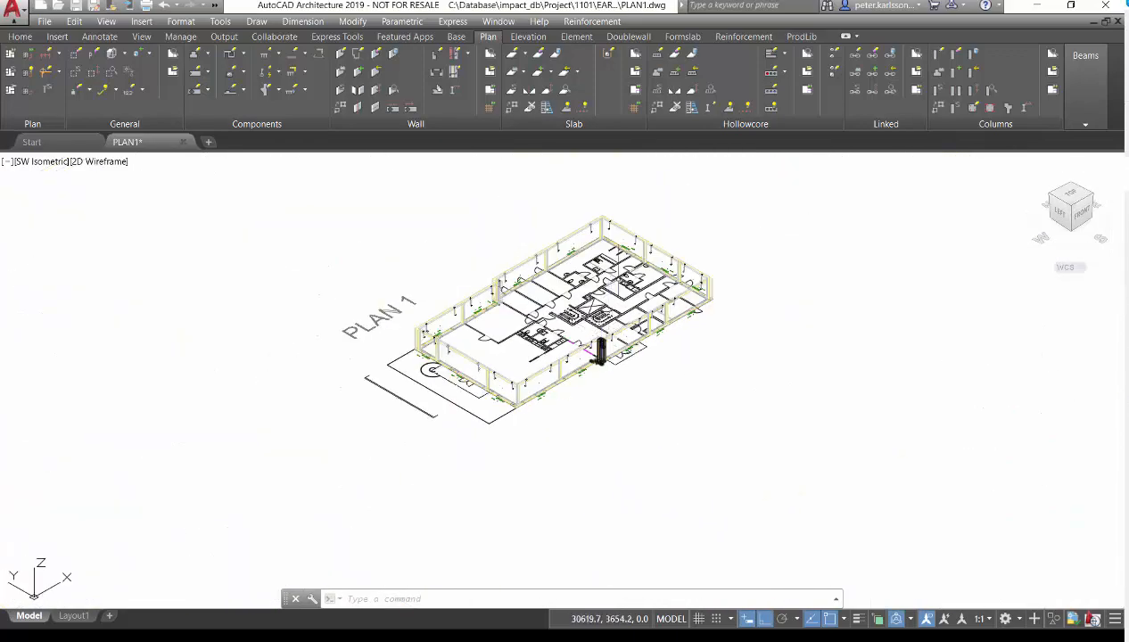
Save all wall elements with Sw100 as the new element mark, and check the marks along the exterior walls.
{"action": "scroll", "coordinate": [624, 277], "scroll_direction": "up", "scroll_amount": 2}
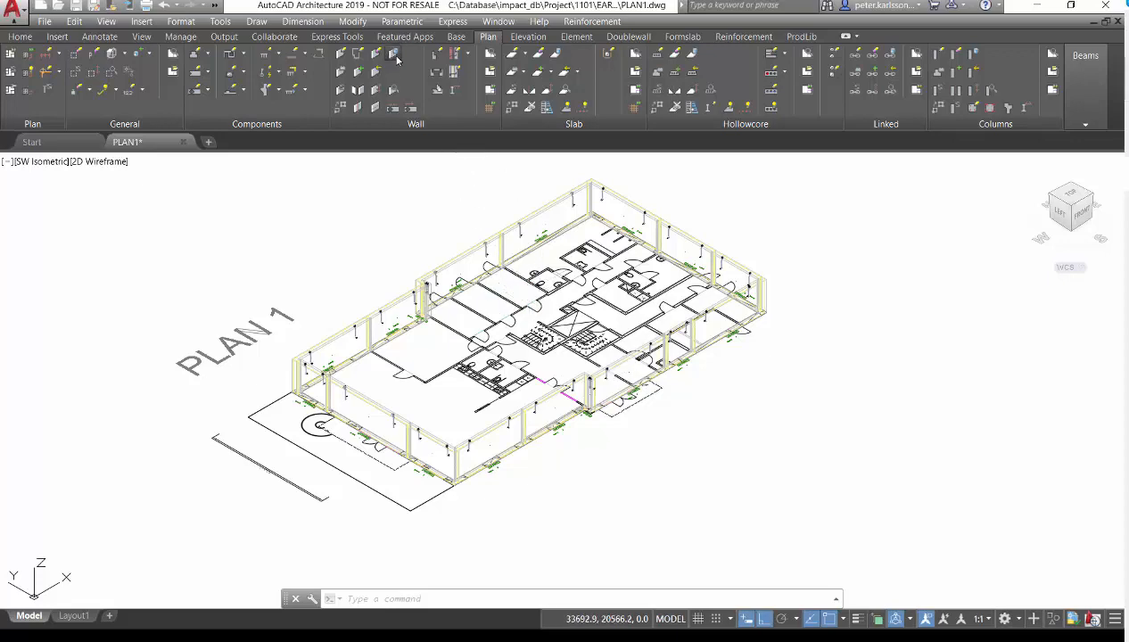
{"action": "left_click", "coordinate": [395, 56]}
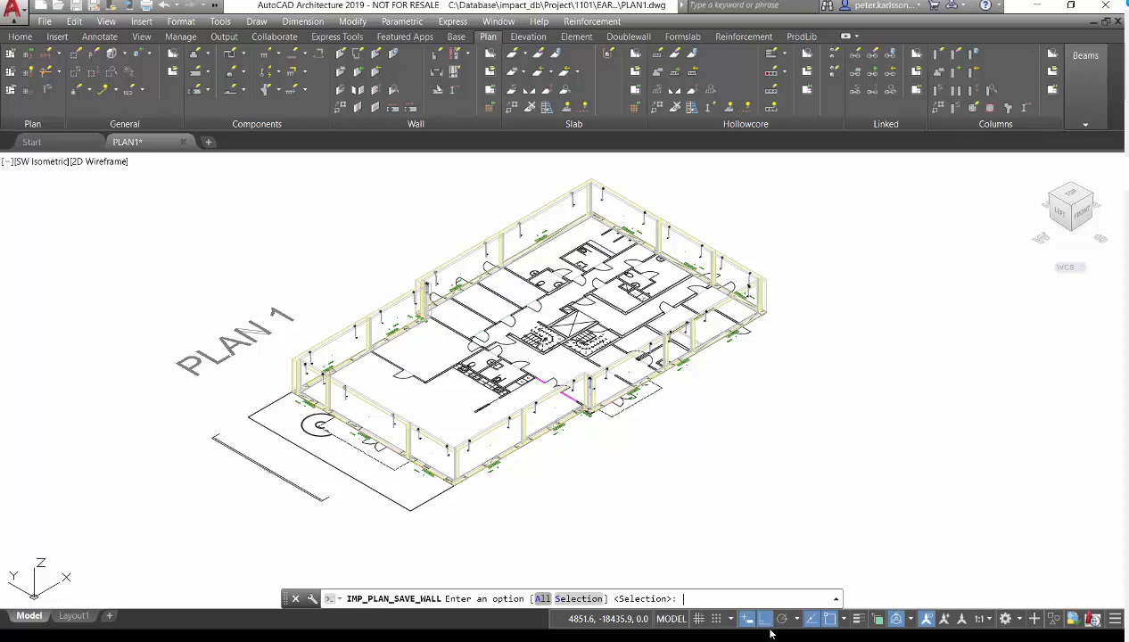
{"action": "type", "text": "A"}
{"action": "key", "text": "Return"}
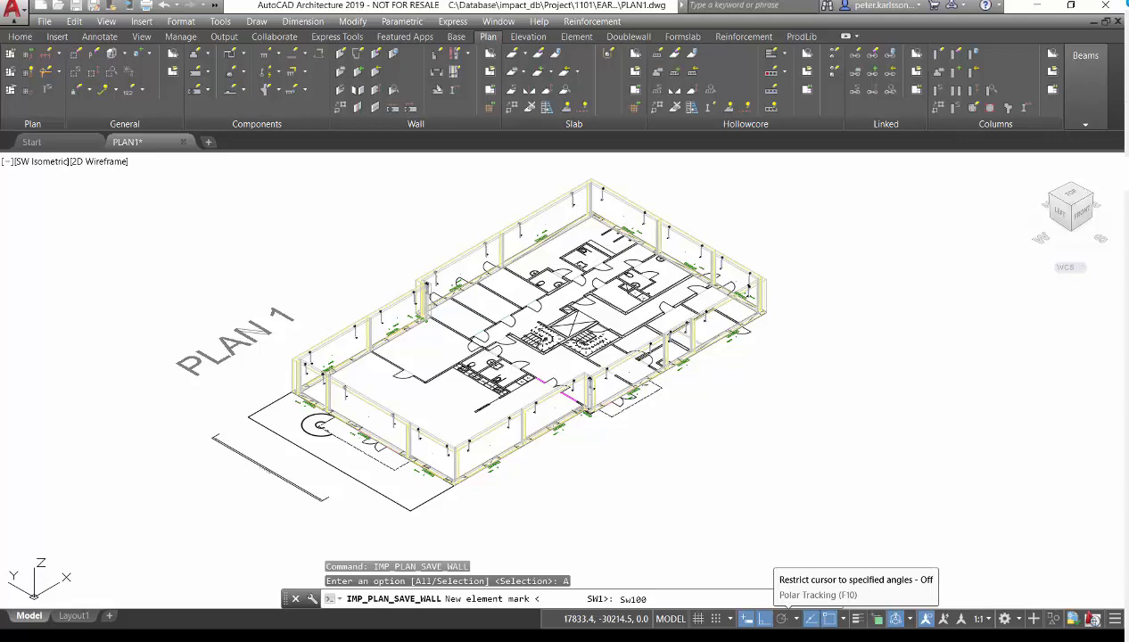
{"action": "key", "text": "Return"}
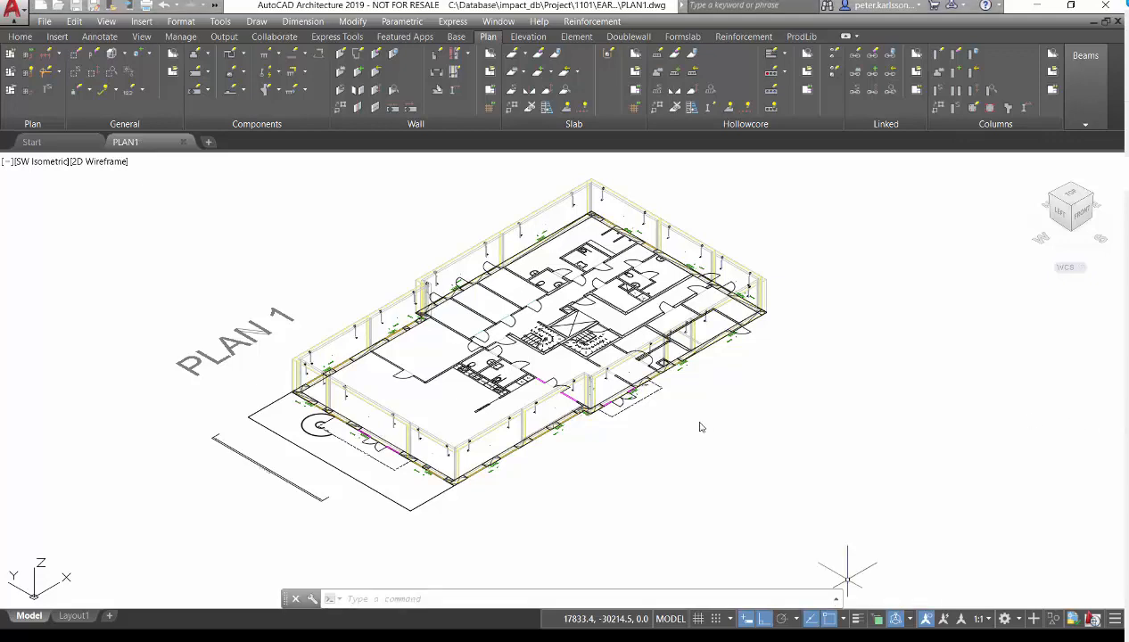
{"action": "scroll", "coordinate": [531, 454], "scroll_direction": "up", "scroll_amount": 6}
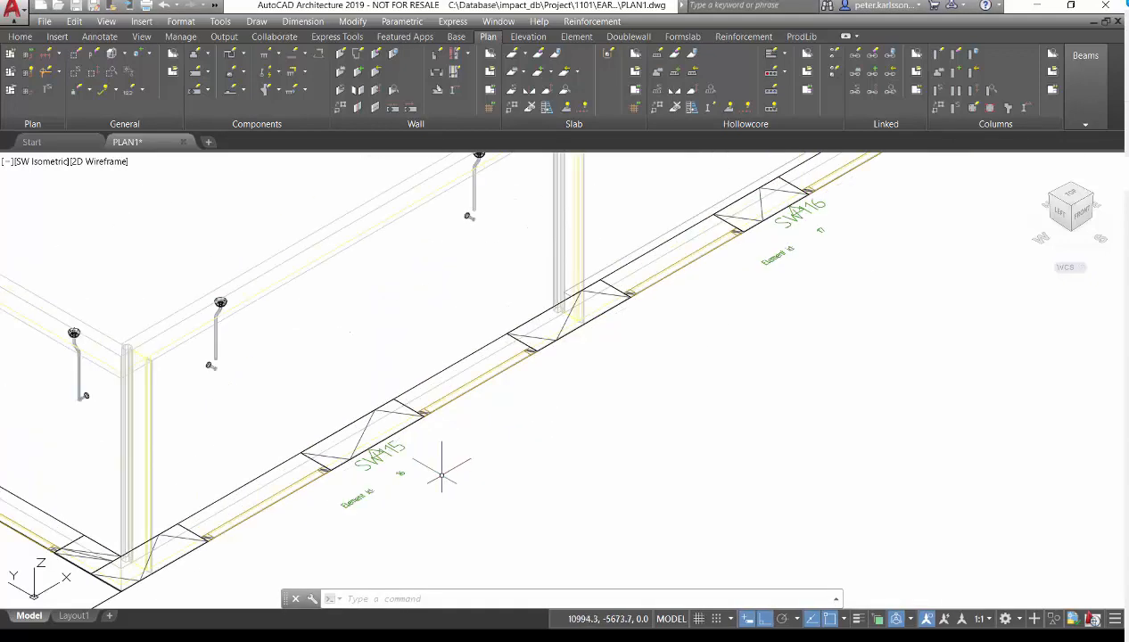
{"action": "scroll", "coordinate": [441, 472], "scroll_direction": "down", "scroll_amount": 5}
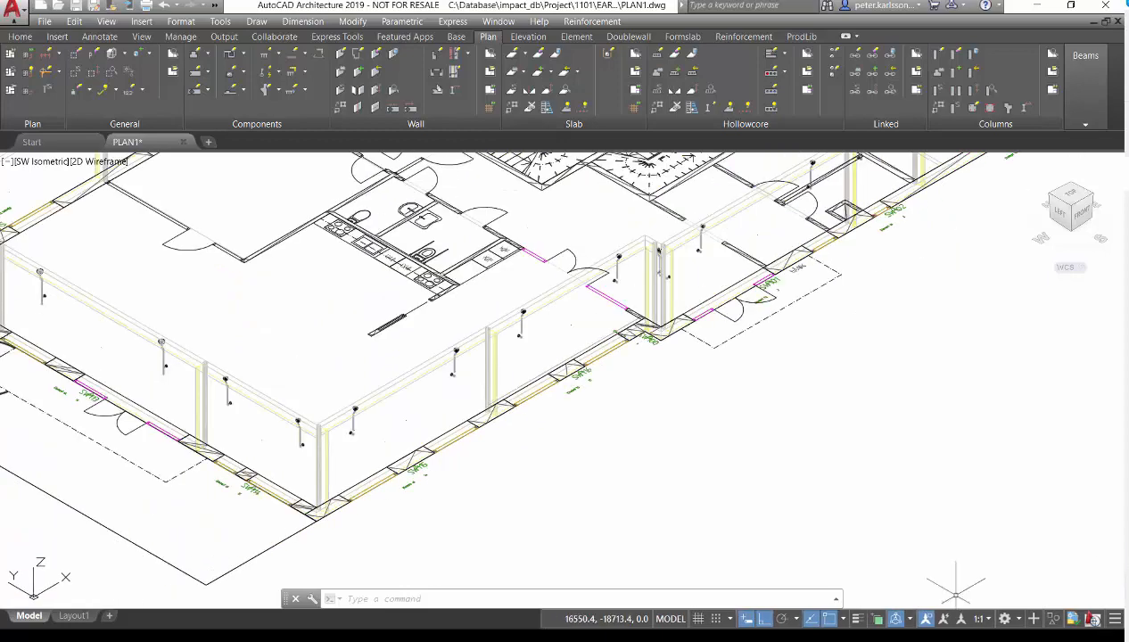
Switch to Project Manager, open the EARLY project's 3D model and examine the saved sandwich wall elements and their joints.
{"action": "key", "text": "alt+Tab"}
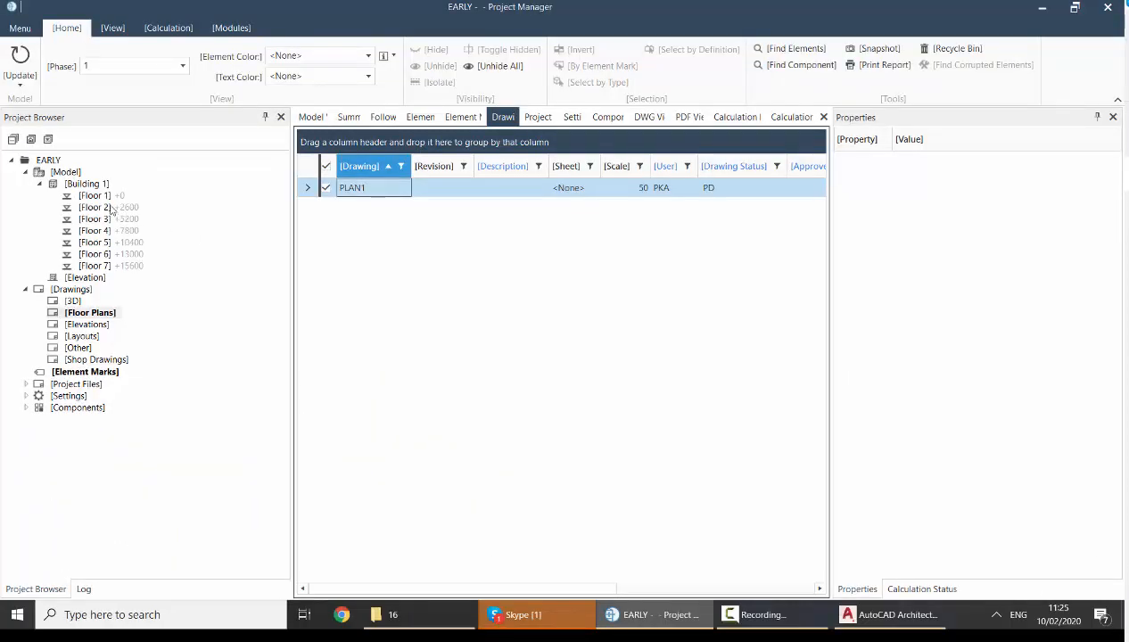
{"action": "double_click", "coordinate": [64, 174]}
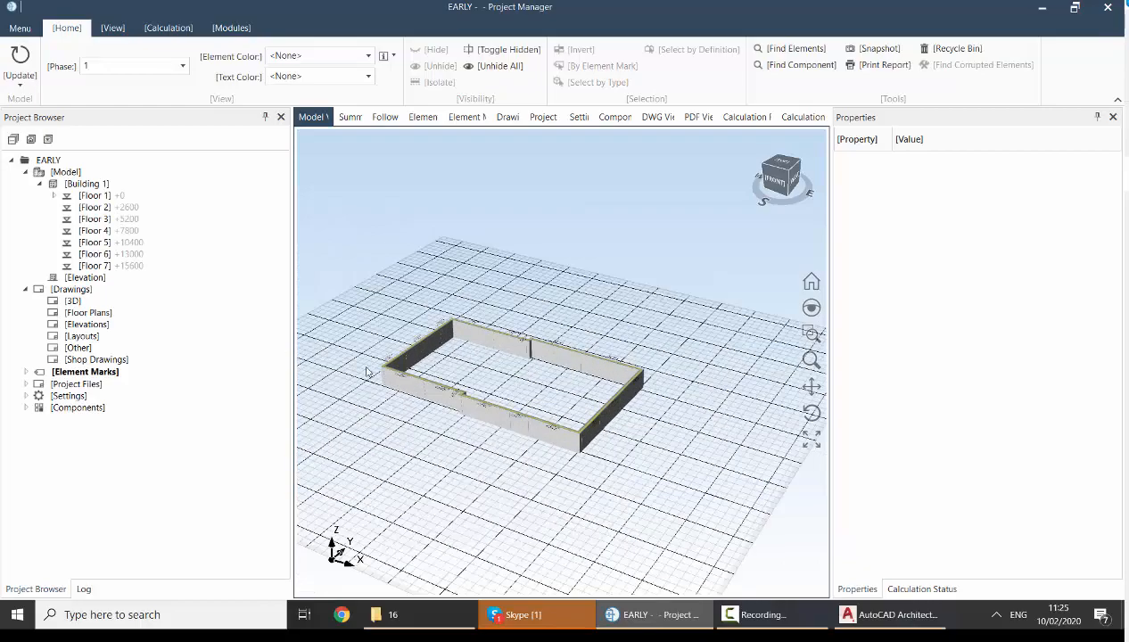
{"action": "scroll", "coordinate": [405, 386], "scroll_direction": "up", "scroll_amount": 4}
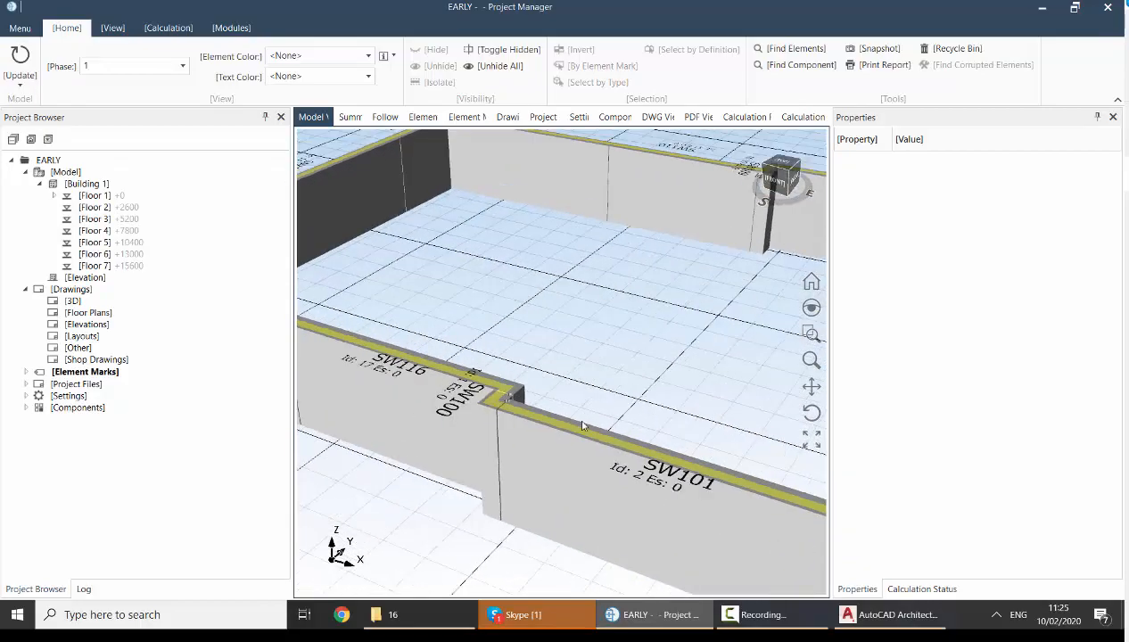
{"action": "scroll", "coordinate": [575, 426], "scroll_direction": "down", "scroll_amount": 5}
{"action": "scroll", "coordinate": [612, 432], "scroll_direction": "up", "scroll_amount": 4}
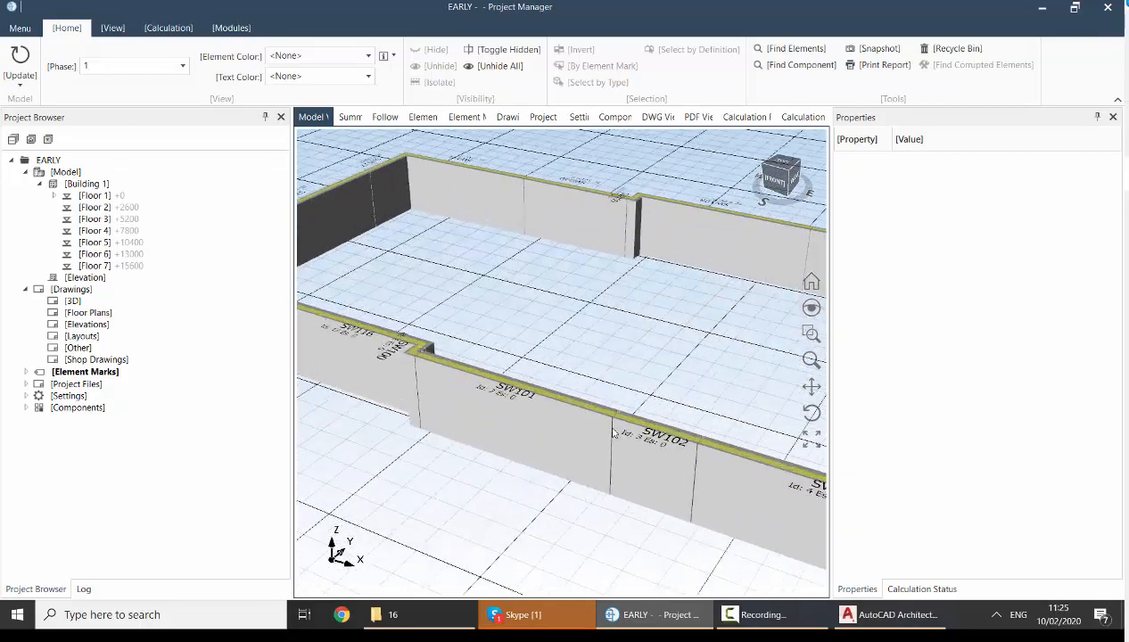
{"action": "scroll", "coordinate": [612, 433], "scroll_direction": "up", "scroll_amount": 3}
{"action": "scroll", "coordinate": [577, 431], "scroll_direction": "up", "scroll_amount": 2}
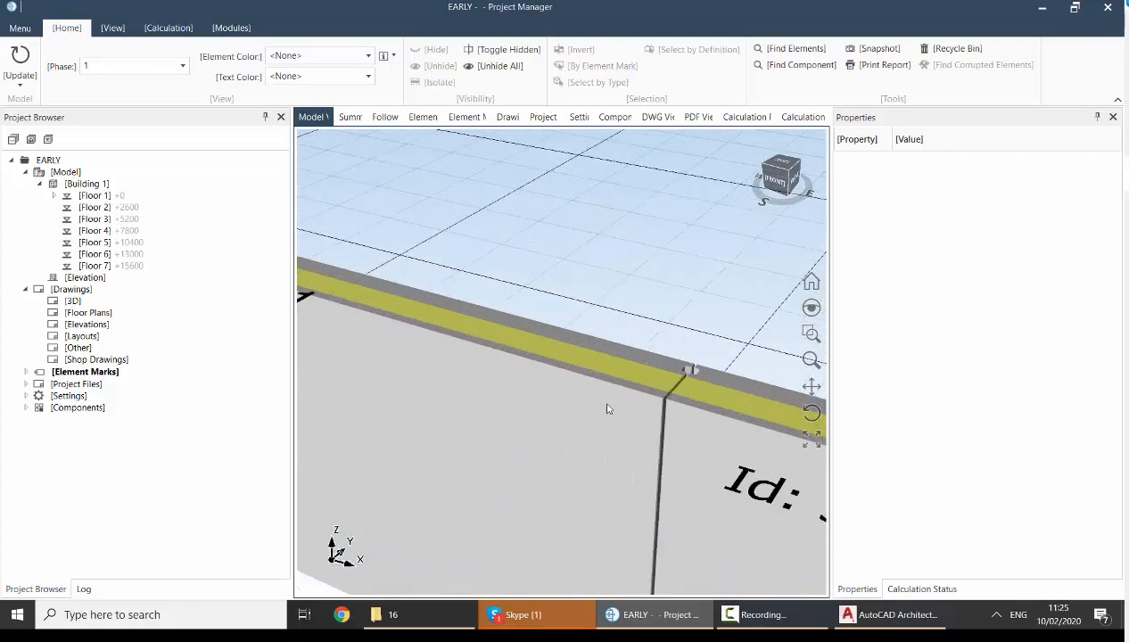